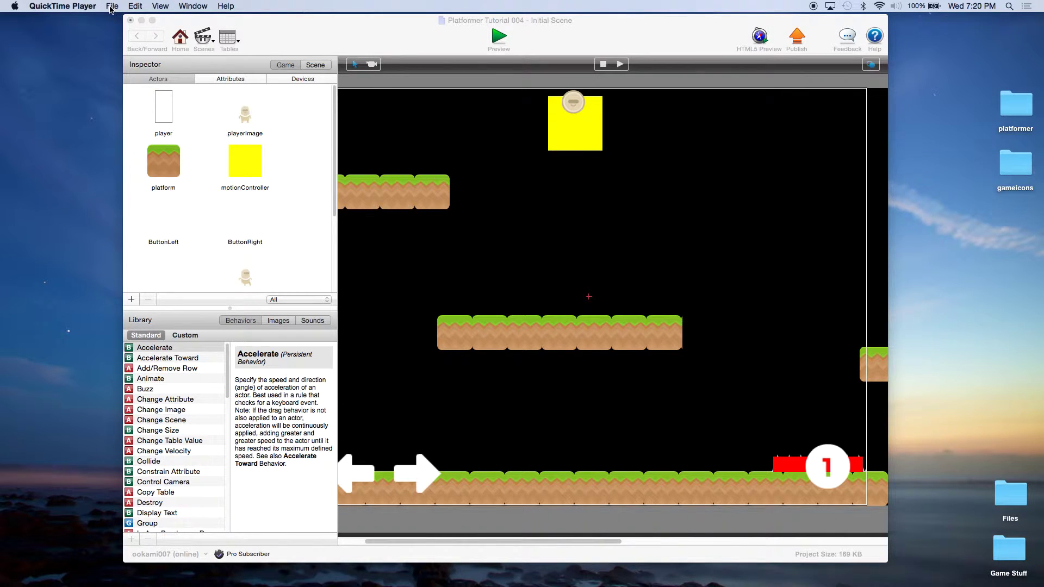
Step: Save the open project as a new copy named Platformer Tutorial 005
left_click(540, 27)
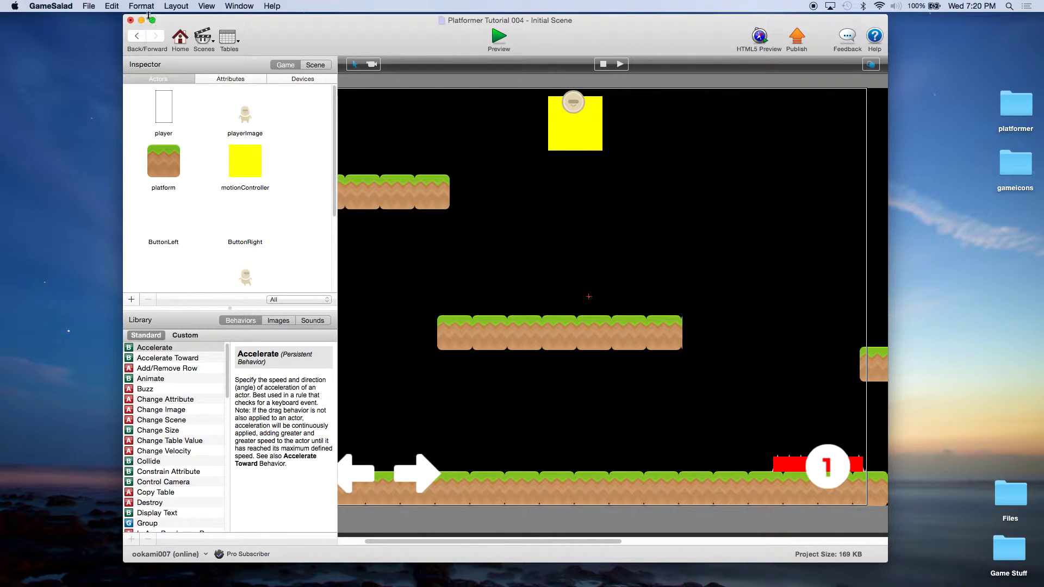
left_click(88, 6)
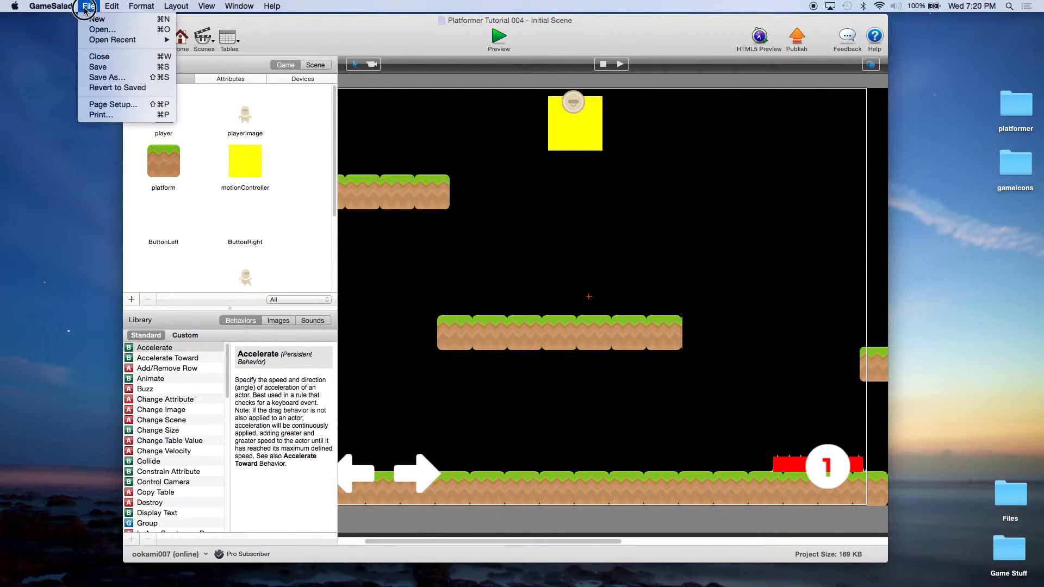
left_click(97, 77)
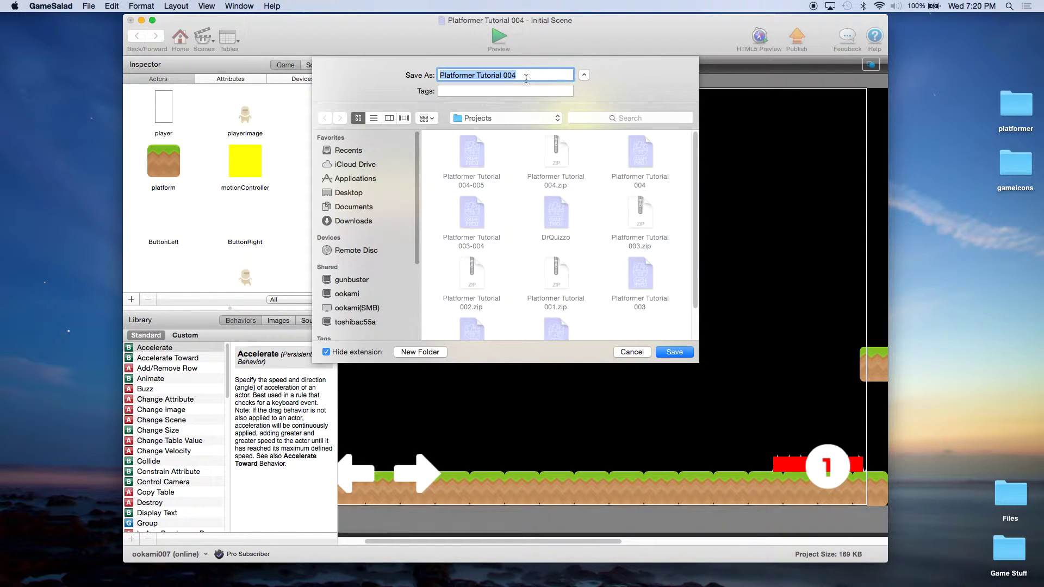
left_click(526, 76)
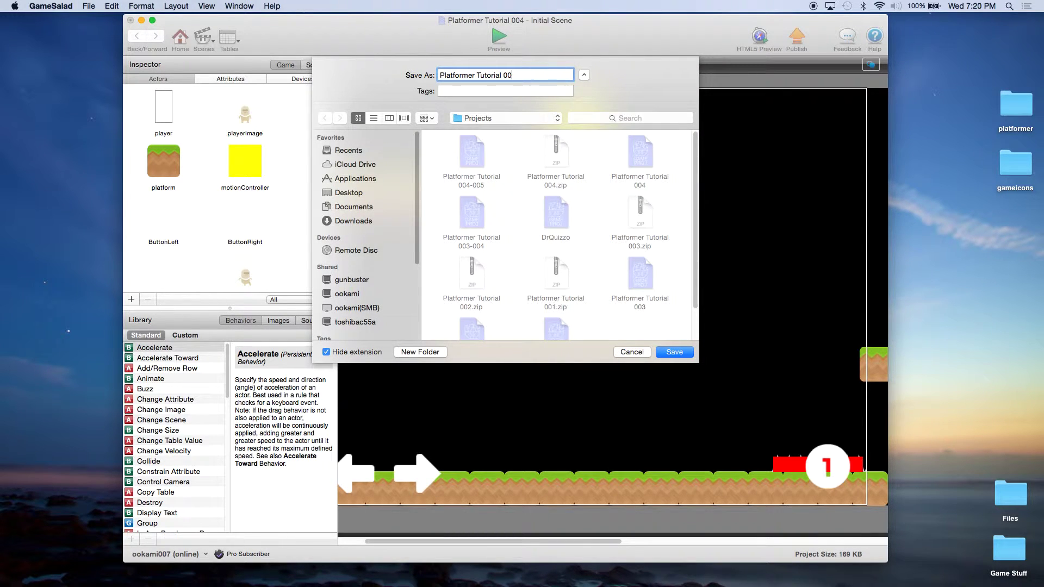
left_click(683, 355)
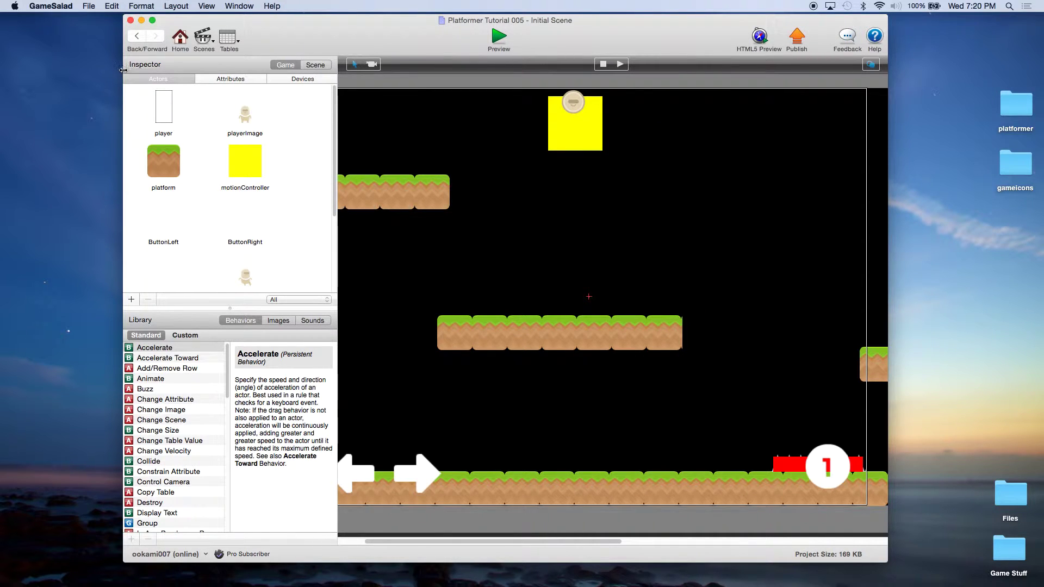
Step: Widen the project window and add a new actor named elevatorHorizontal
left_click_drag(116, 69, 25, 70)
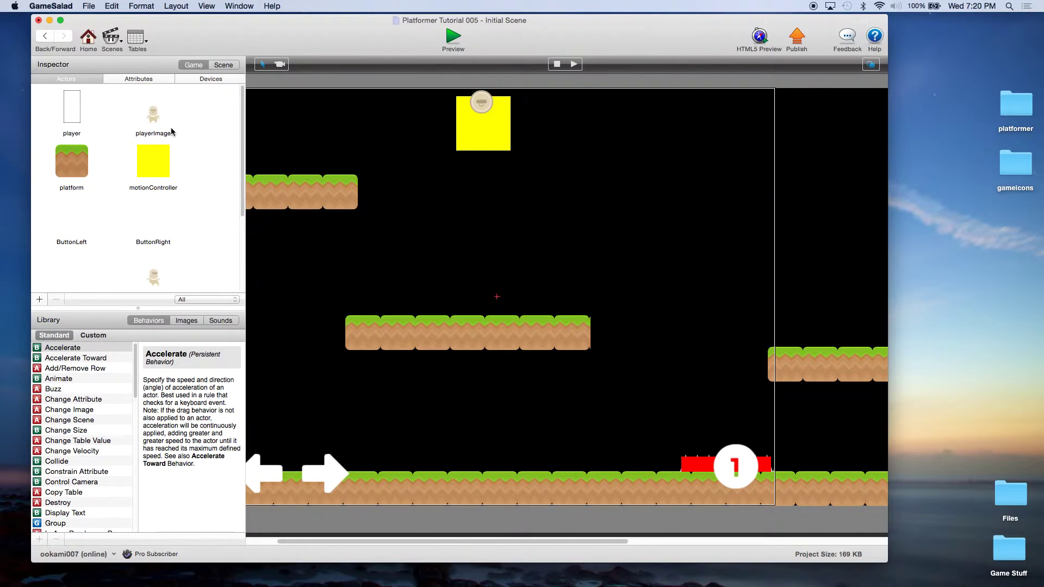
left_click(39, 299)
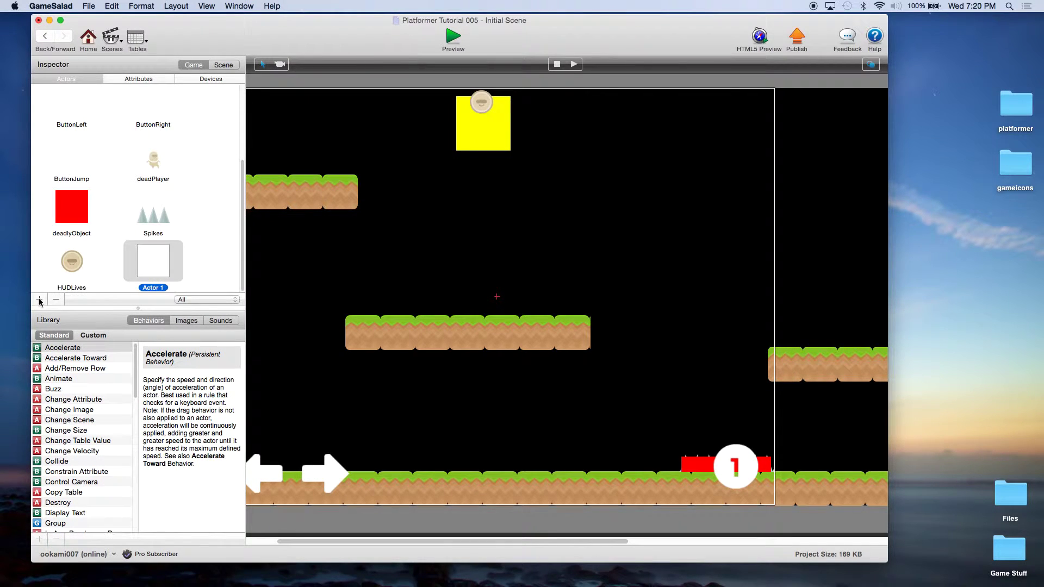
double_click(167, 288)
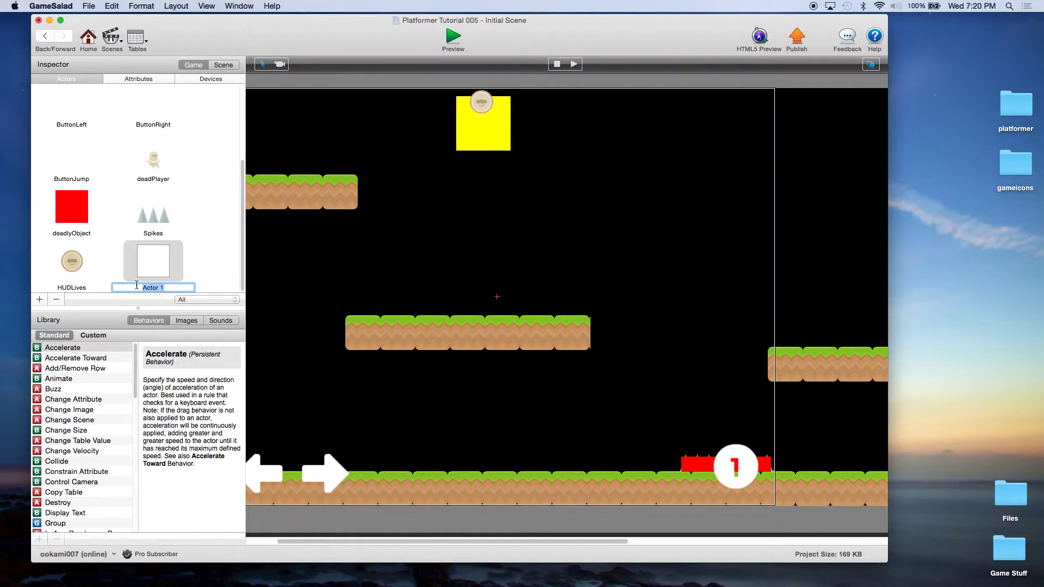
type("elevatorHorizontal")
key("Return")
Step: Add another new actor named elevatorVertical to the project
left_click(39, 299)
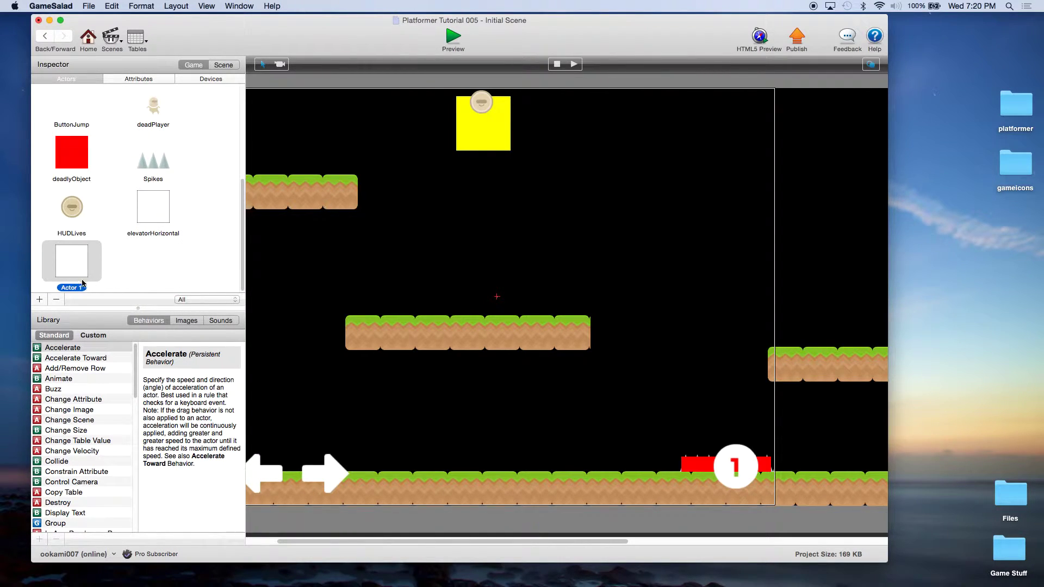
left_click(61, 288)
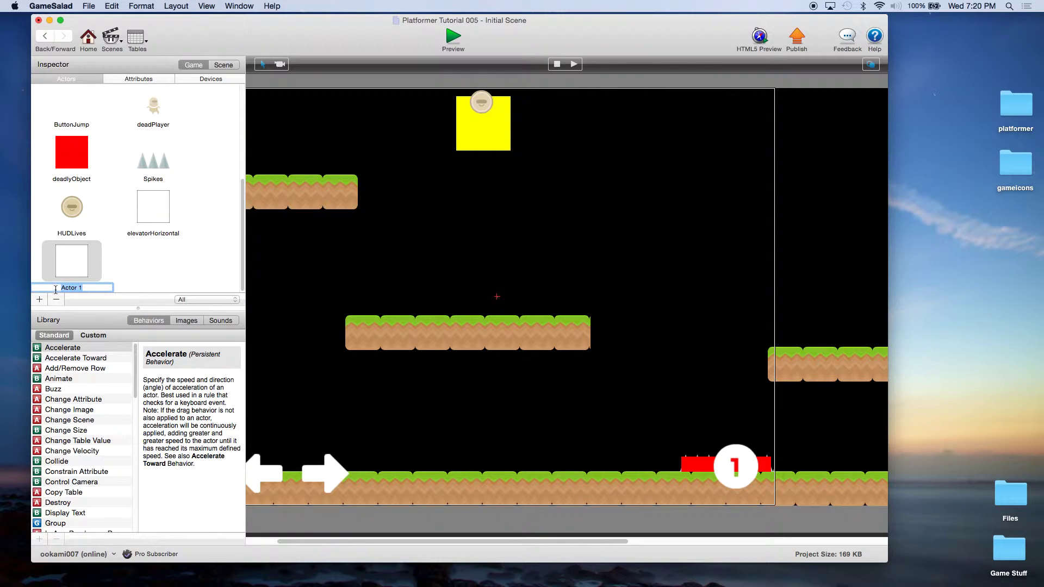
type("elevatorVertical")
key("Return")
left_click(180, 252)
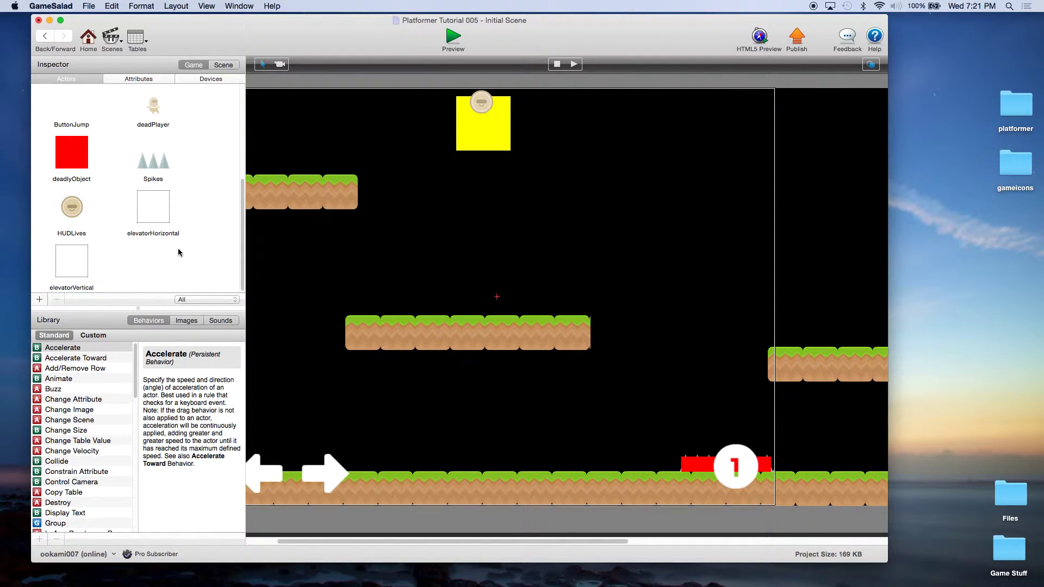
Step: Try to assign planet.png from the platformer folder's Planet subfolder as the image of the elevatorHorizontal actor
double_click(159, 213)
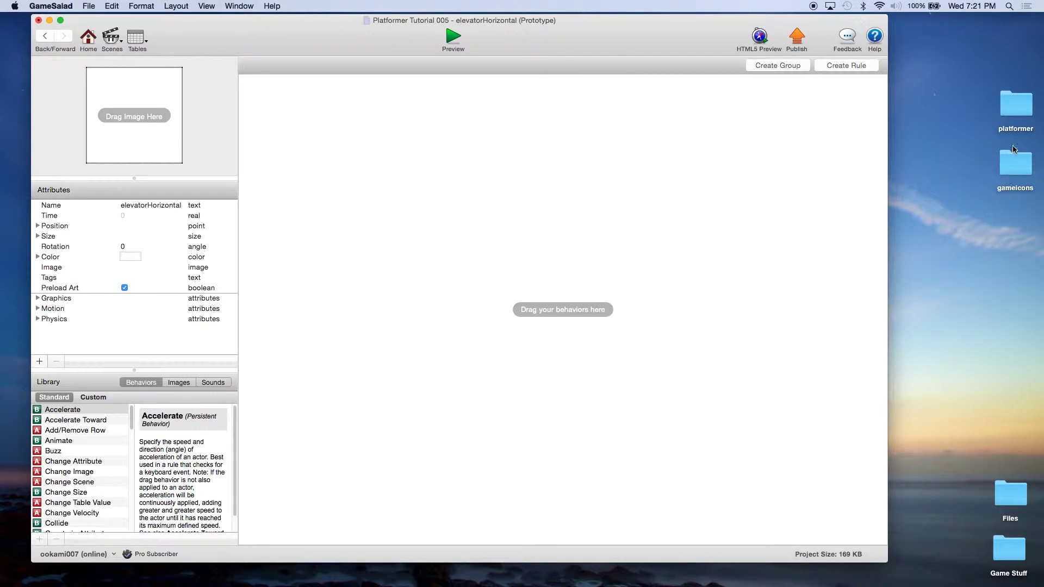
double_click(1015, 120)
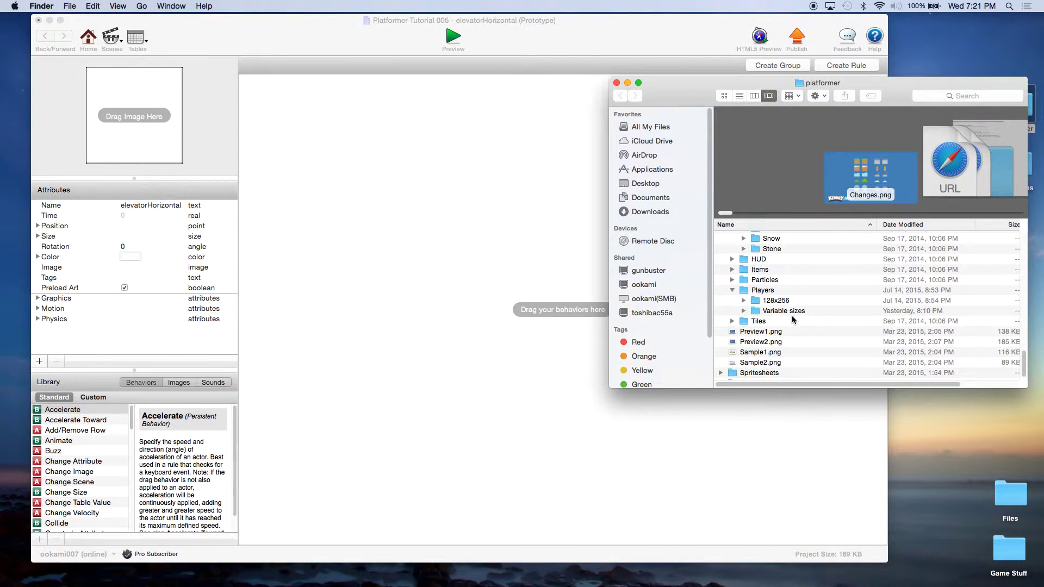
scroll(767, 295, "up", 8)
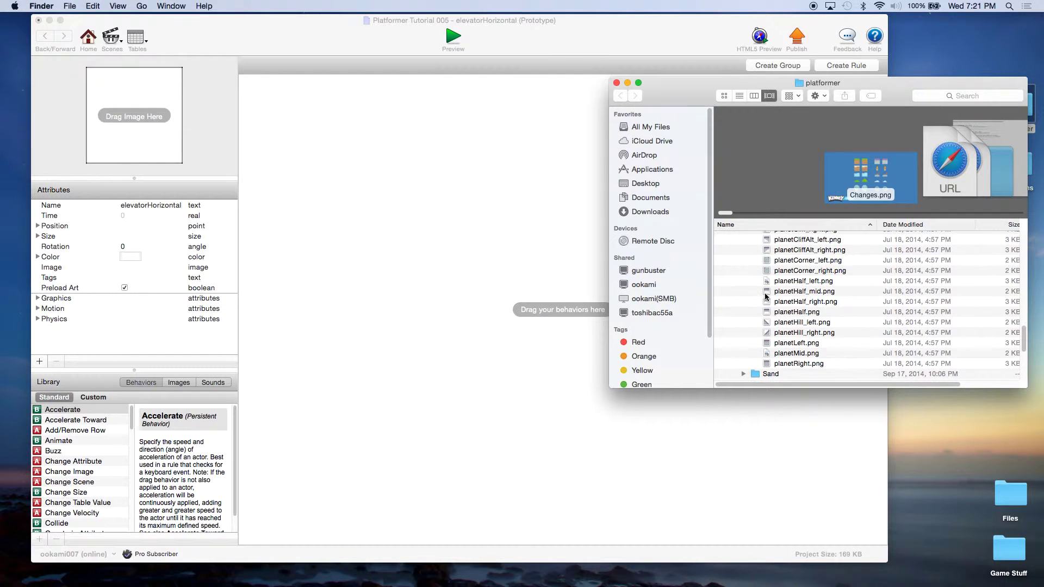
scroll(767, 295, "up", 5)
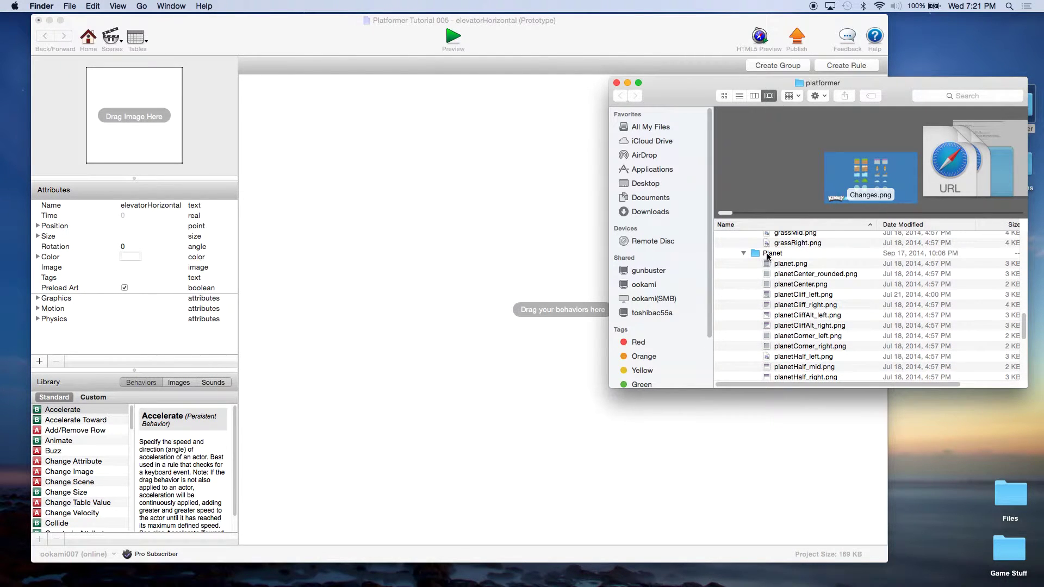
scroll(768, 259, "up", 10)
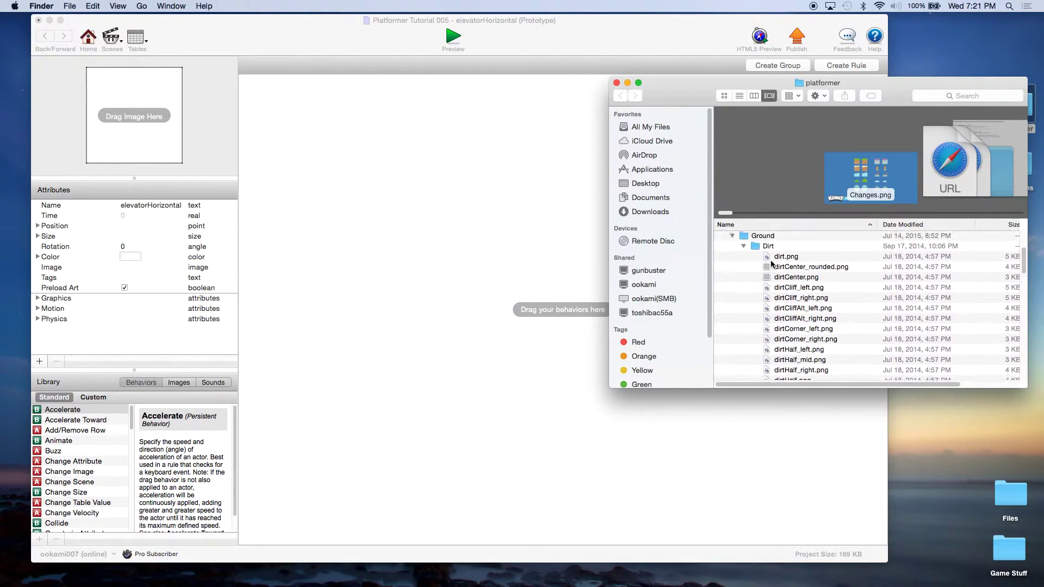
scroll(771, 267, "up", 3)
scroll(791, 326, "down", 5)
scroll(794, 325, "down", 10)
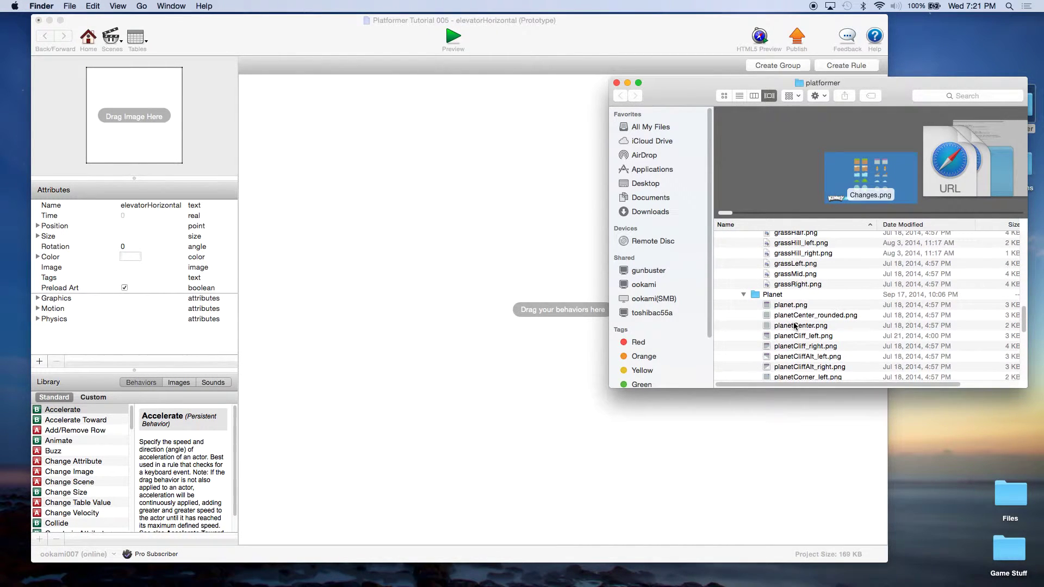
left_click(803, 306)
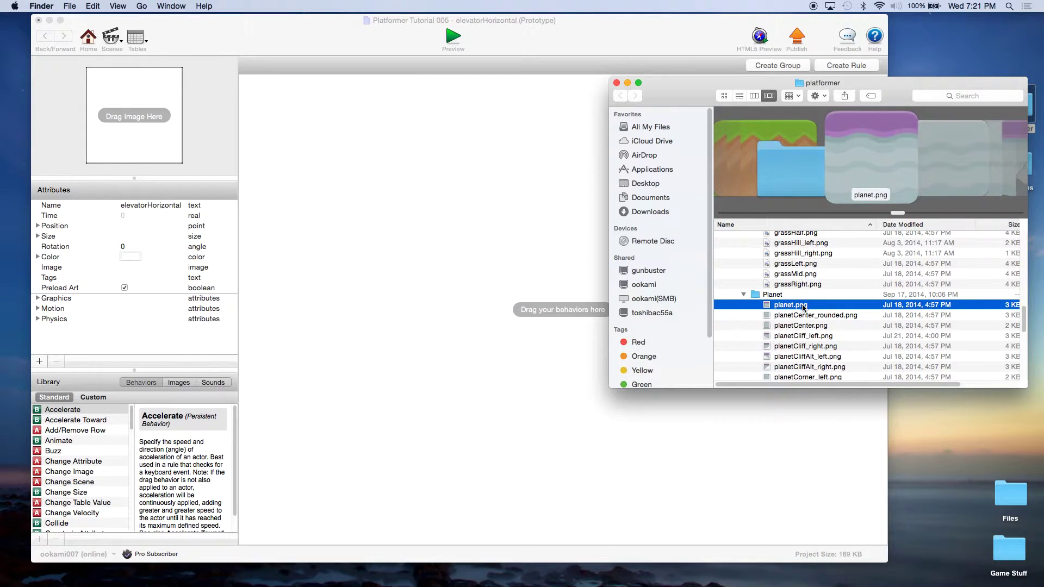
left_click_drag(804, 307, 152, 141)
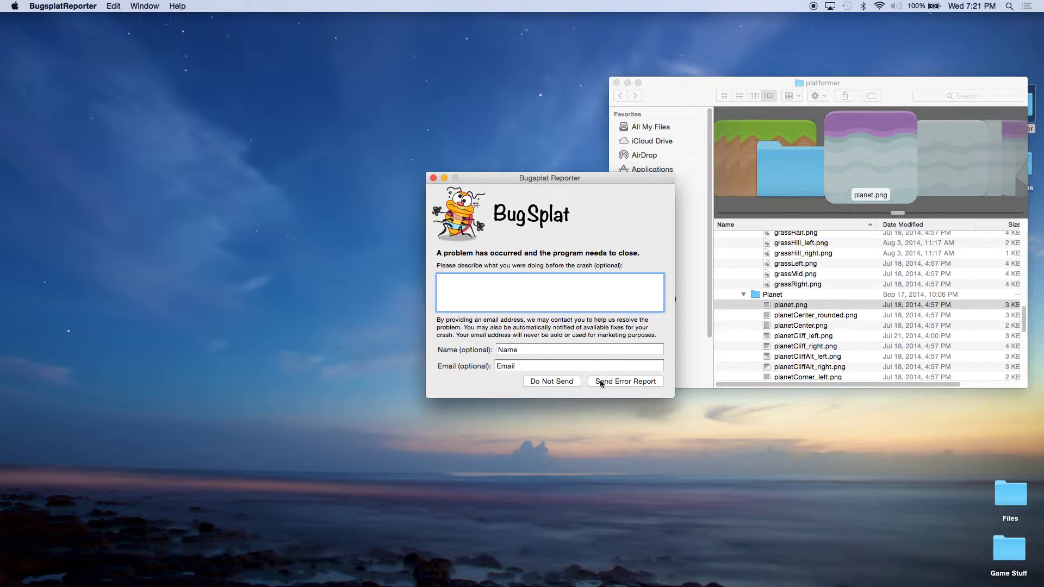
Step: Dismiss the crash reporter without sending a report and relaunch GameSalad
left_click(539, 384)
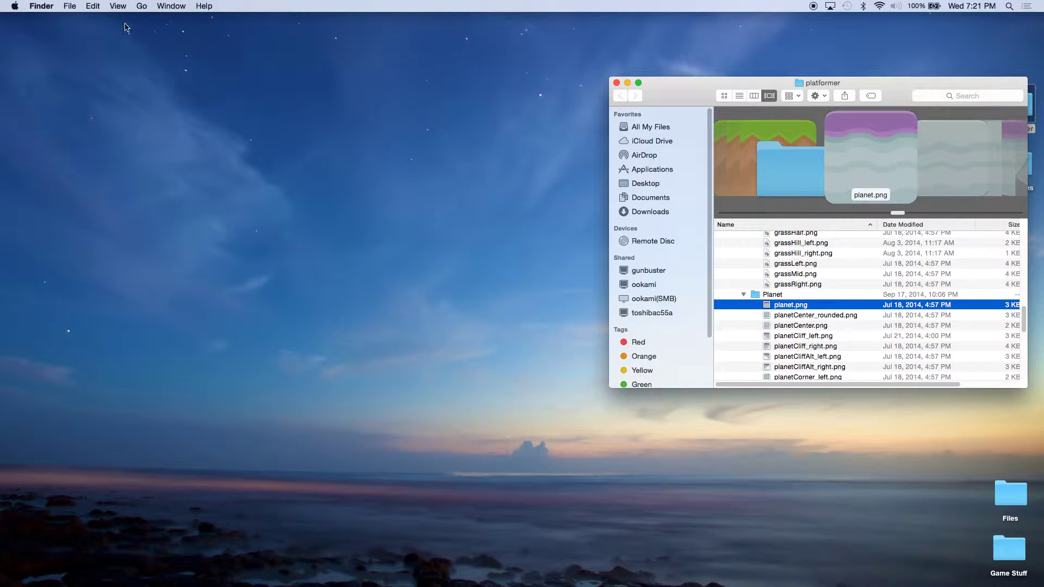
mouse_move(182, 582)
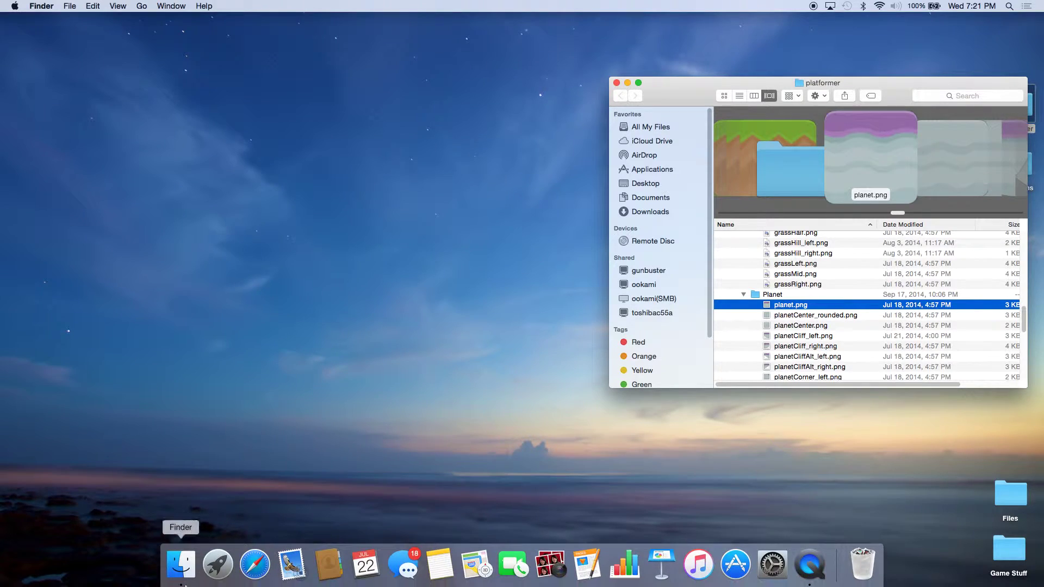
left_click(217, 565)
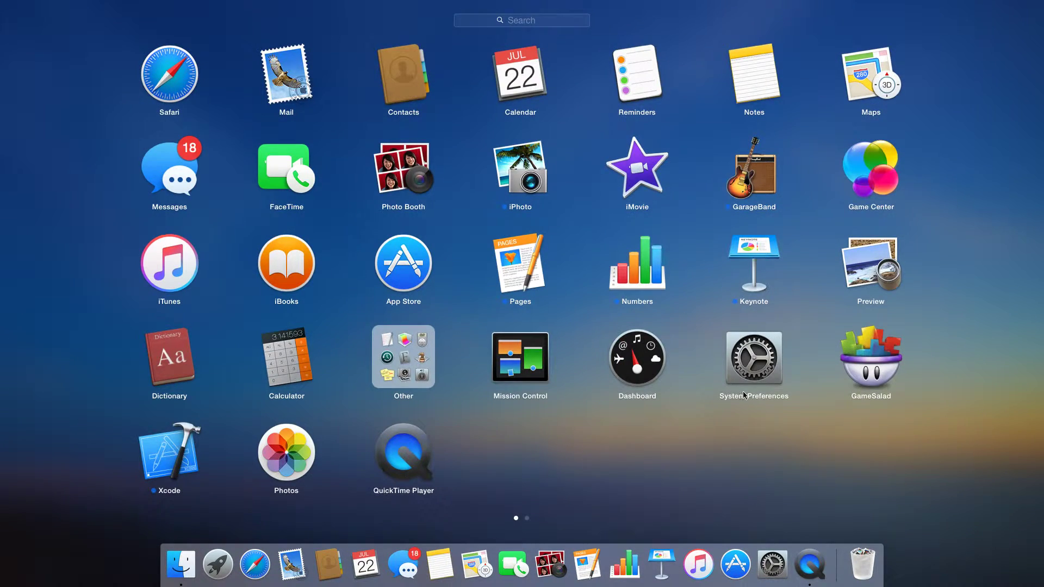
left_click(853, 375)
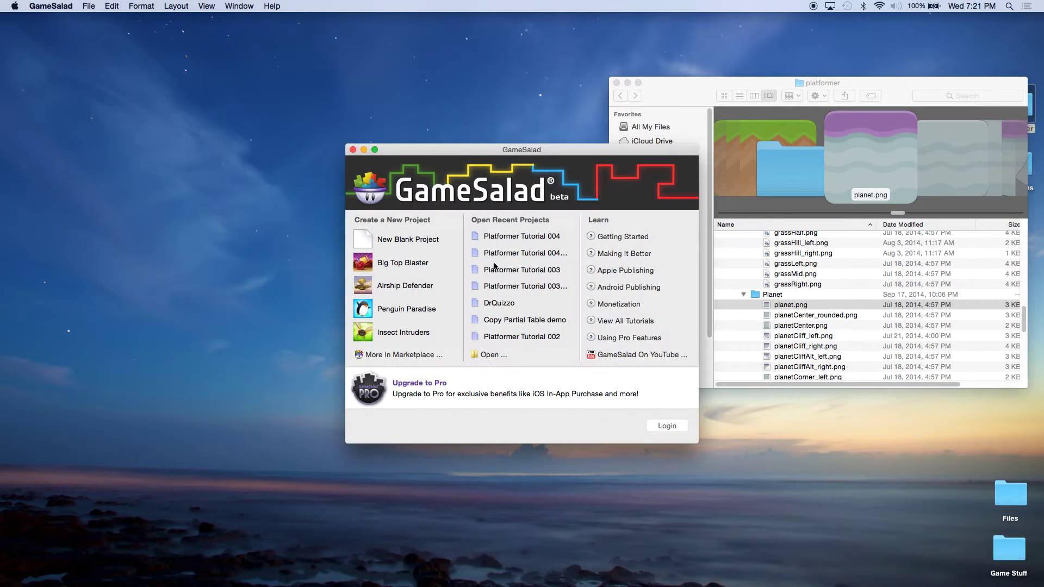
Step: Open the Platformer Tutorial 005 project from the Projects folder, then reposition and enlarge its window
left_click(89, 7)
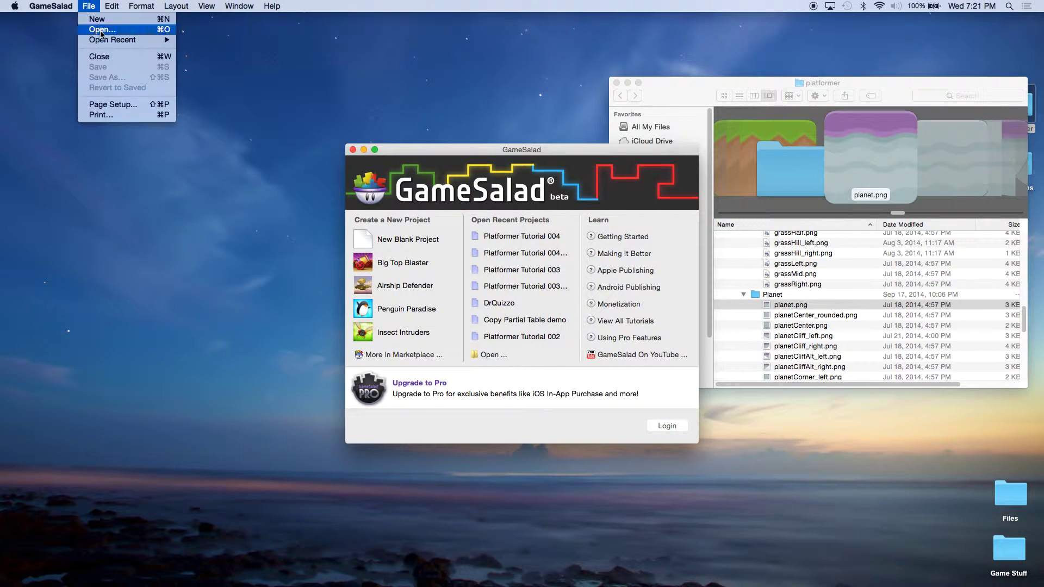
mouse_move(108, 41)
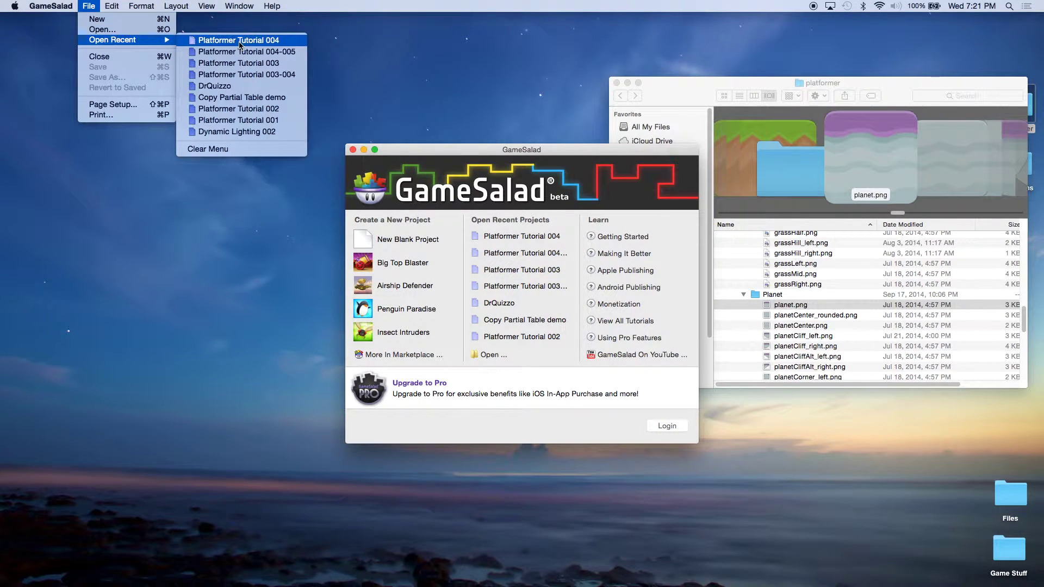
left_click(101, 30)
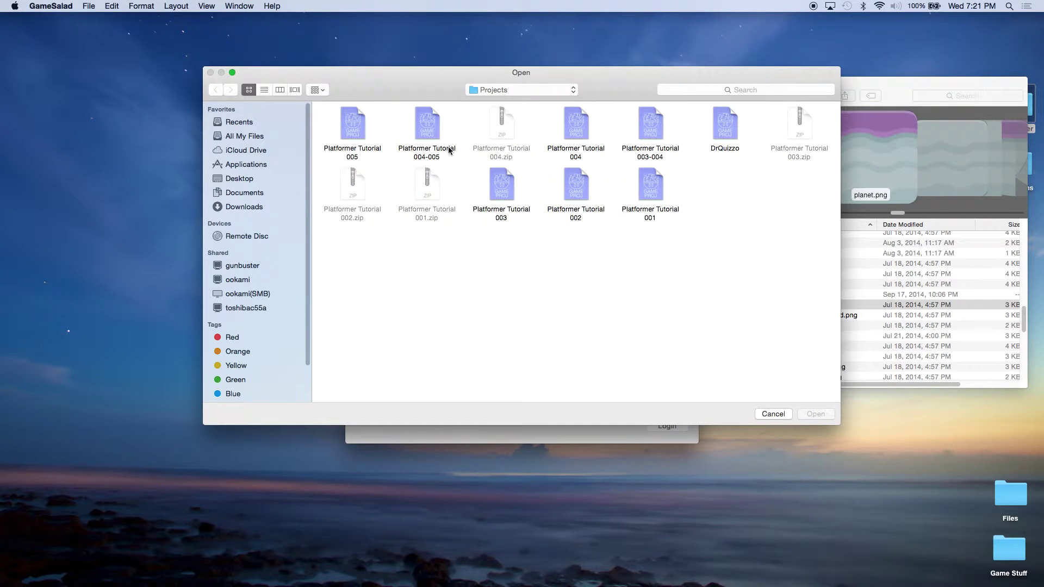
left_click(358, 129)
double_click(359, 129)
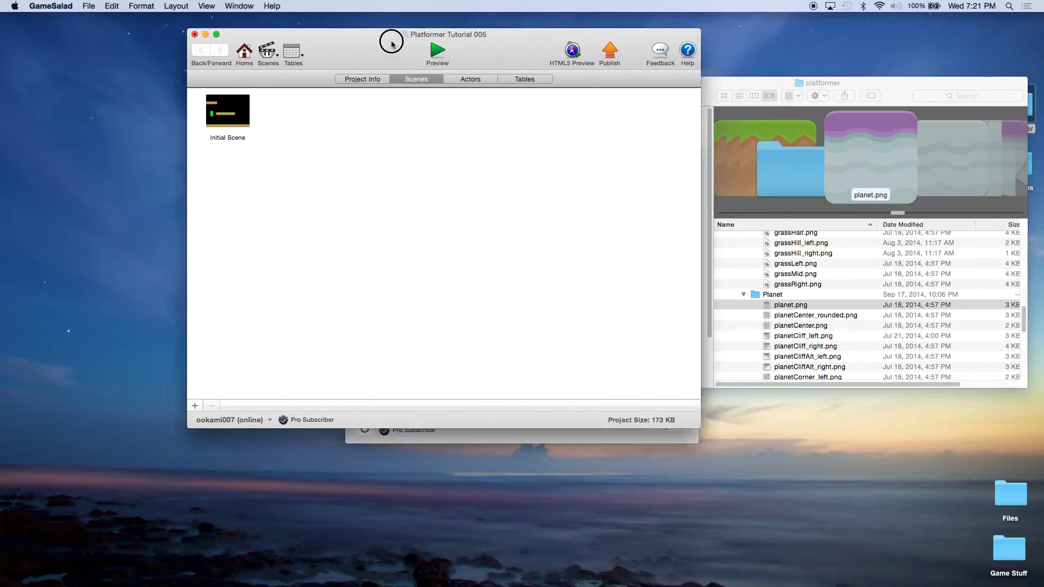
left_click_drag(391, 44, 325, 28)
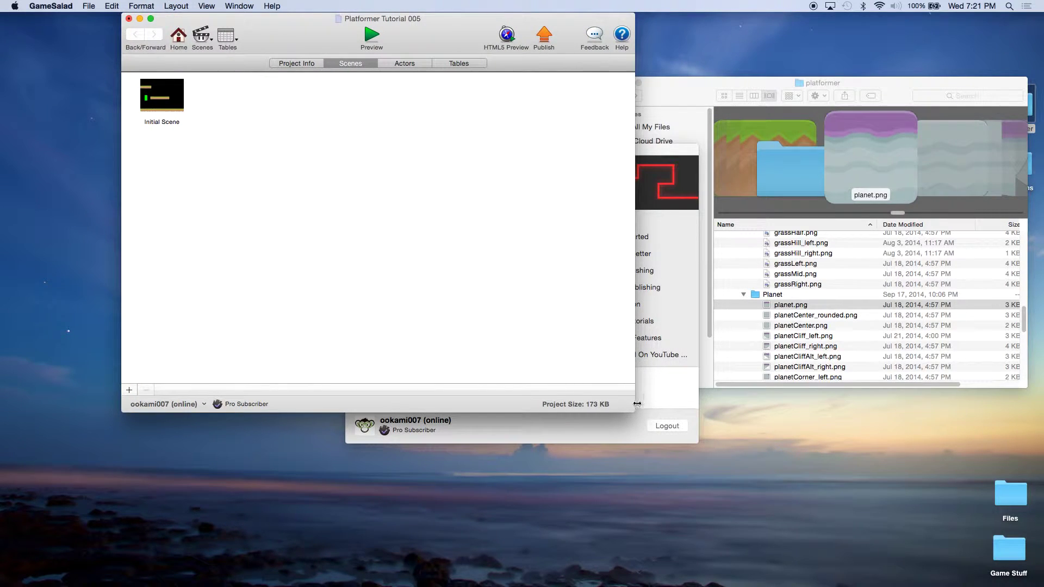
left_click_drag(634, 412, 876, 575)
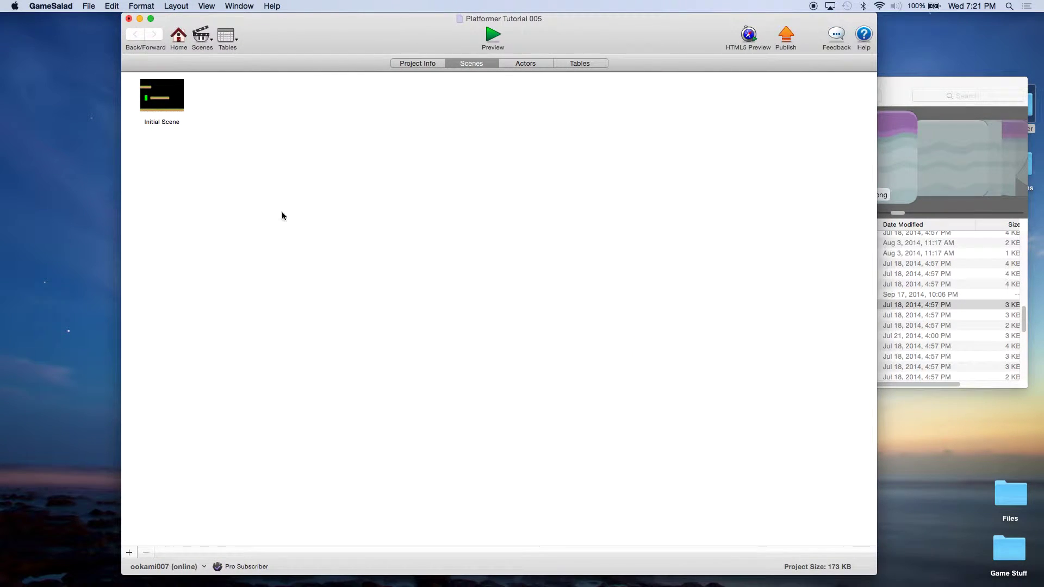
Step: Add two new actors to the project and name them elevatorH and elevatorV
left_click(525, 64)
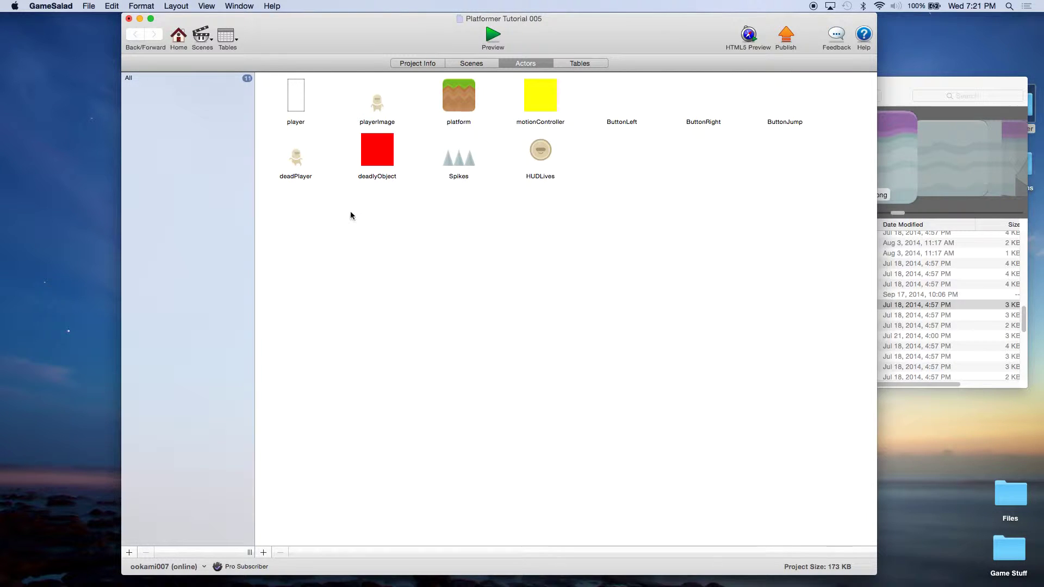
left_click(263, 553)
left_click(264, 552)
double_click(626, 177)
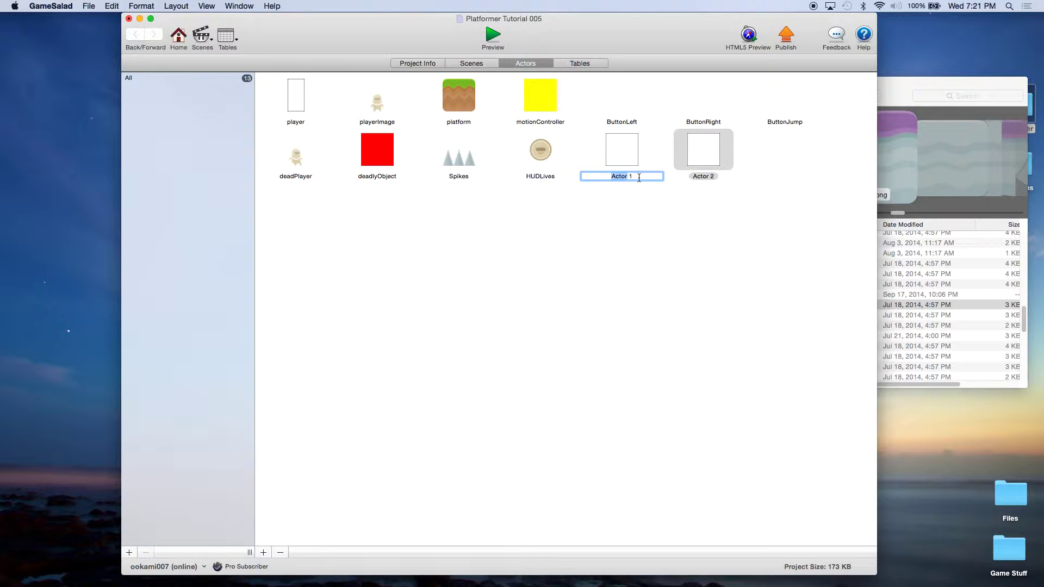
type("elevatorH")
left_click(706, 179)
double_click(706, 177)
type("elevatorV")
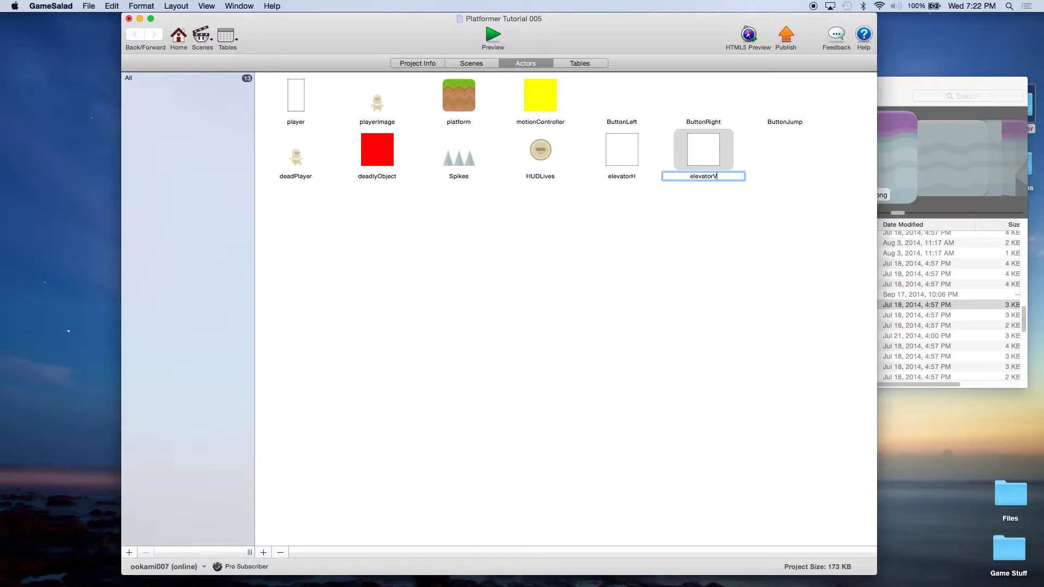
left_click(739, 201)
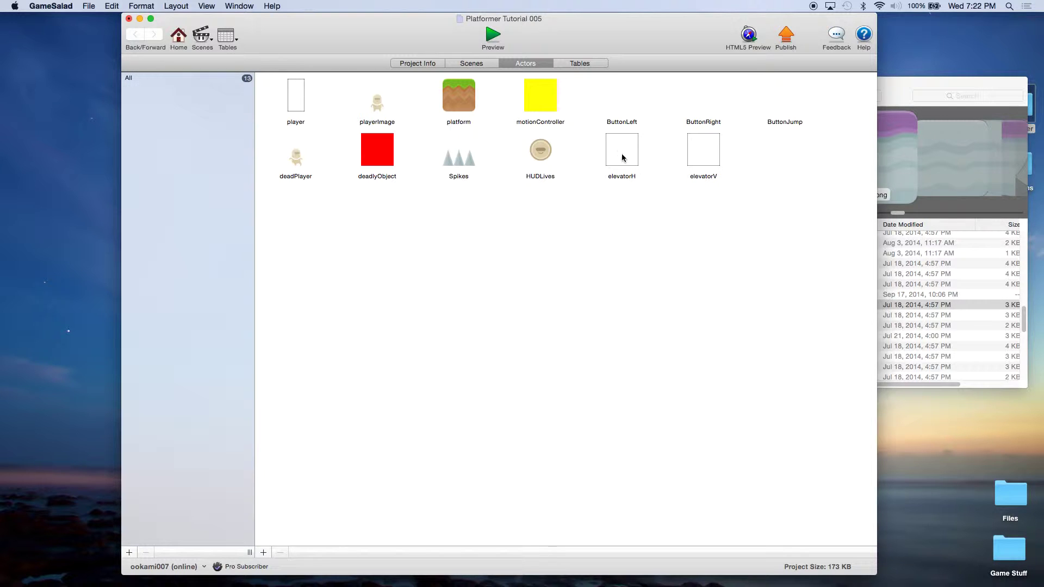
Step: Save the project and open the elevatorH actor for editing
left_click(87, 6)
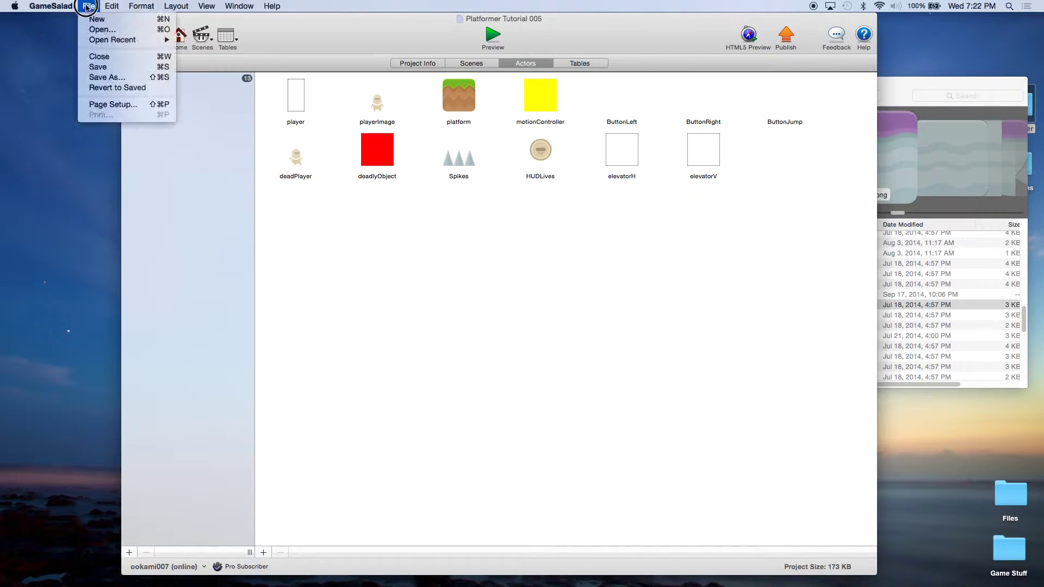
left_click(99, 69)
double_click(624, 160)
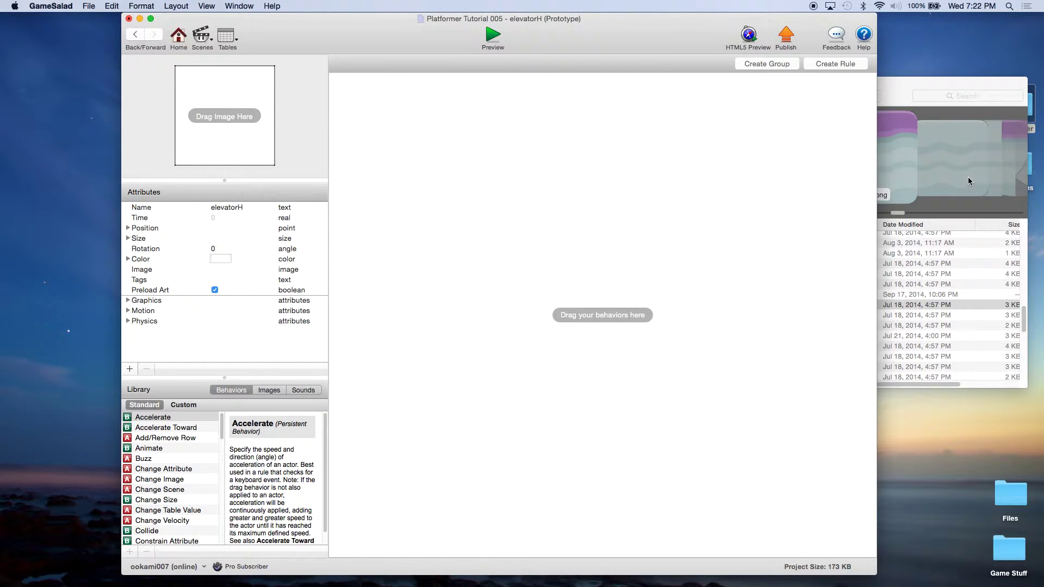
Step: Assign planet.png from the platformer Planet folder as the elevatorH actor's image, replacing the project's existing file of that name
left_click(938, 73)
left_click_drag(814, 306, 263, 123)
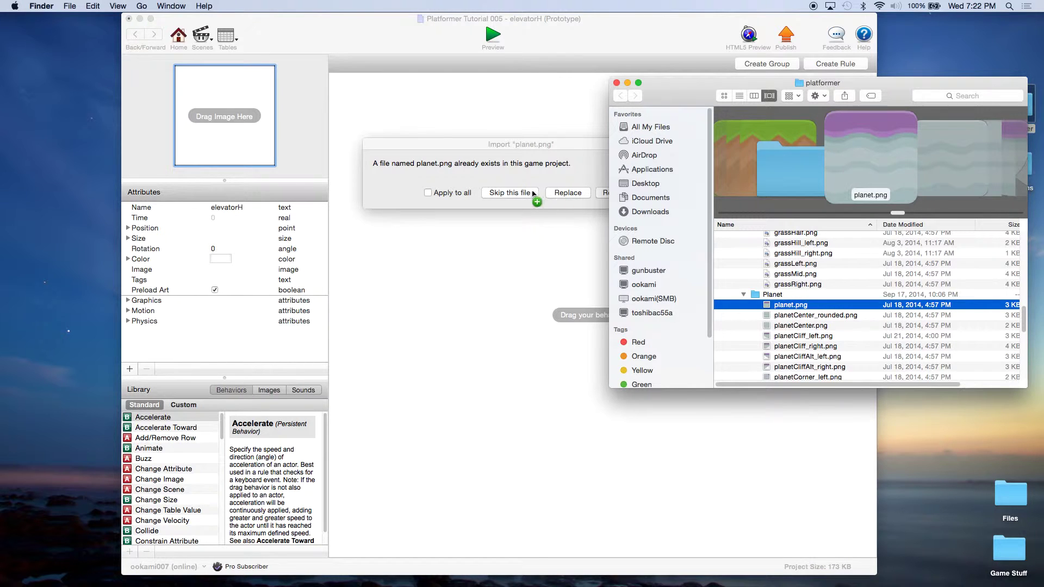
left_click(560, 191)
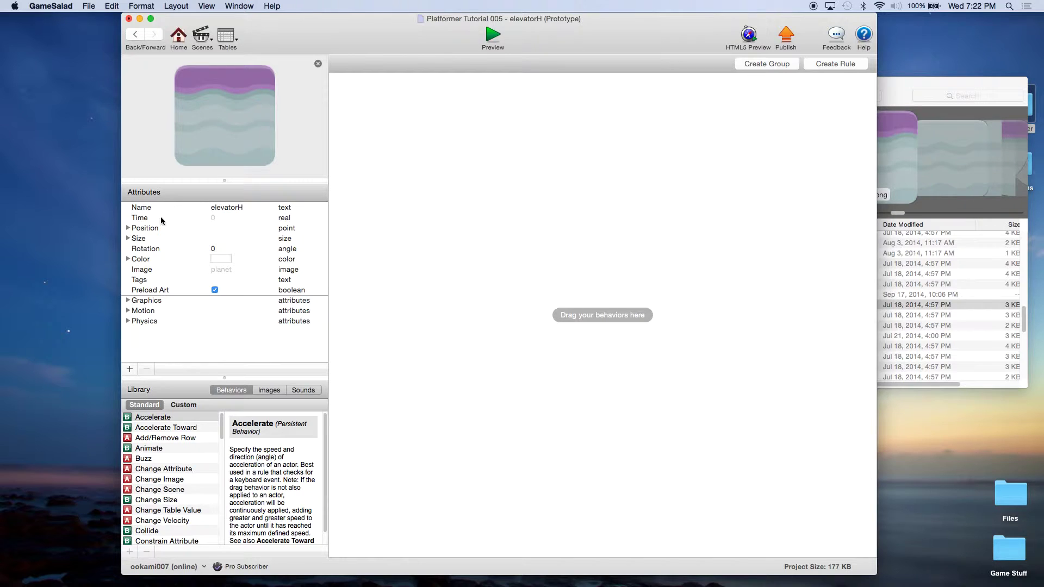
Step: Set the elevatorH actor's width and height to 64
left_click(128, 238)
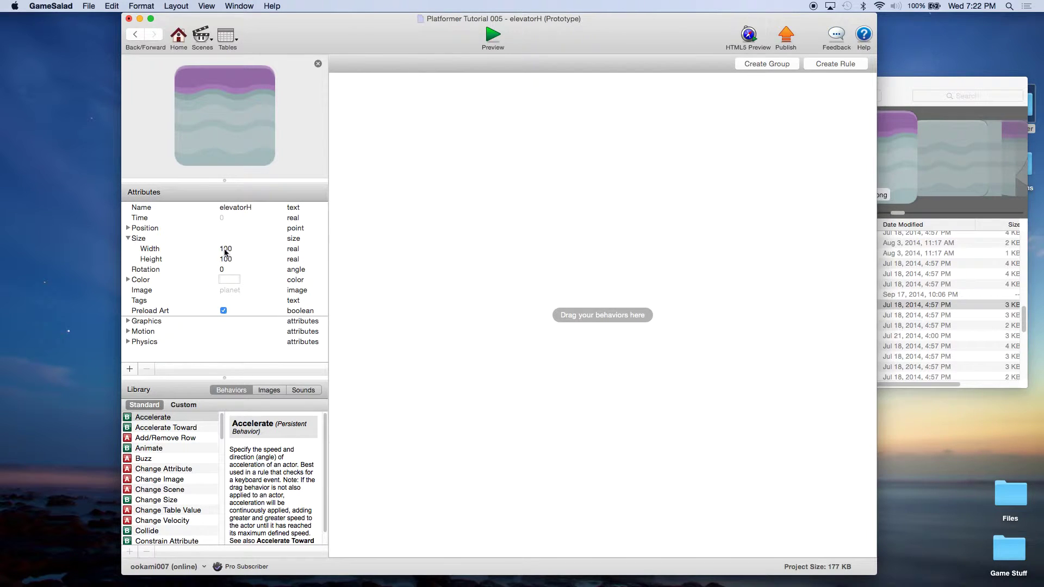
double_click(228, 249)
type("64")
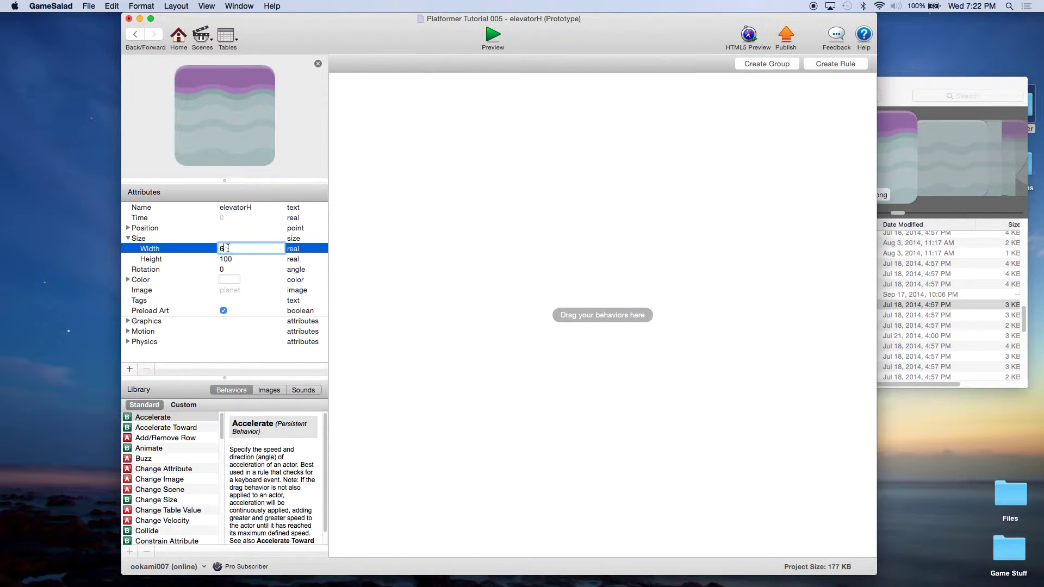
double_click(226, 260)
type("64")
left_click(228, 250)
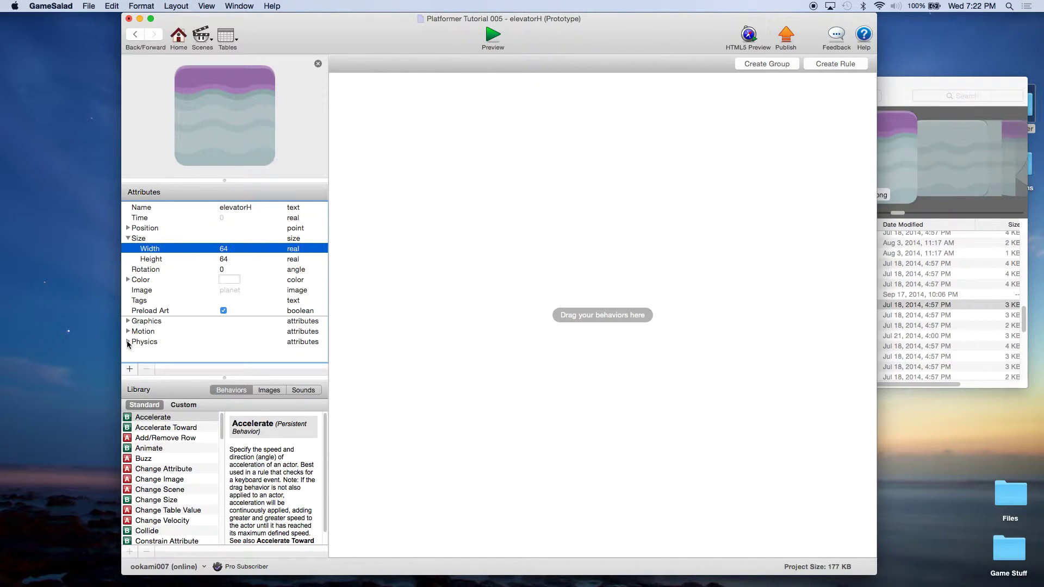
Step: Set the actor's horizontal wrap and vertical wrap graphics attributes to Tile, and check the tile dimensions
left_click(128, 320)
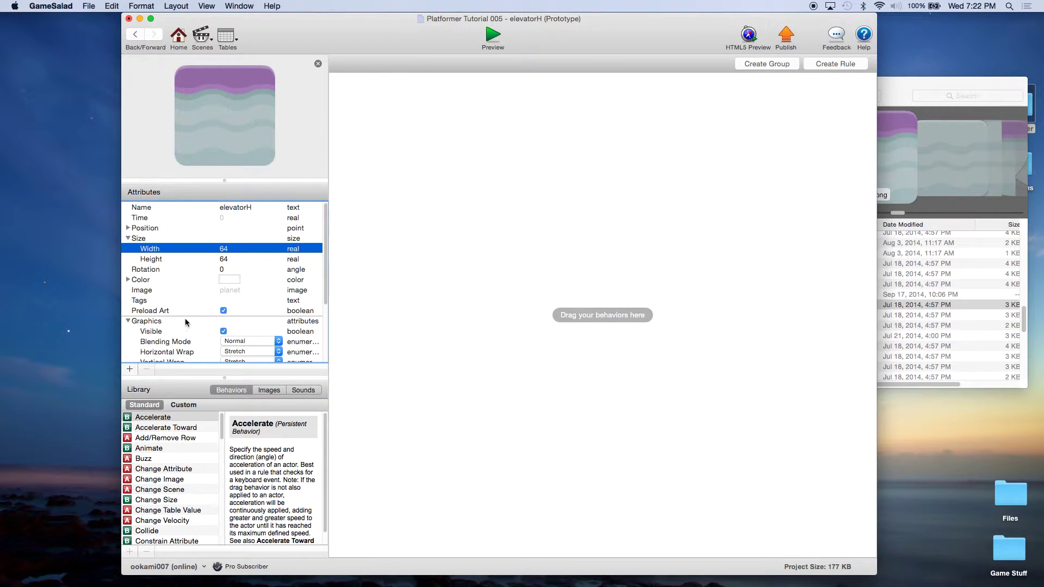
scroll(187, 321, "down", 3)
left_click(244, 316)
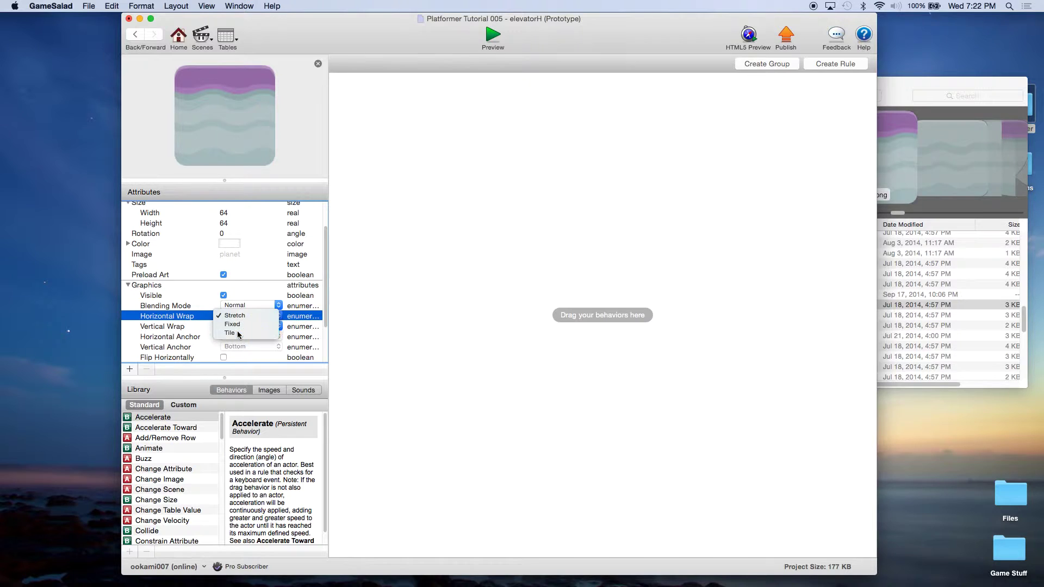
left_click(233, 333)
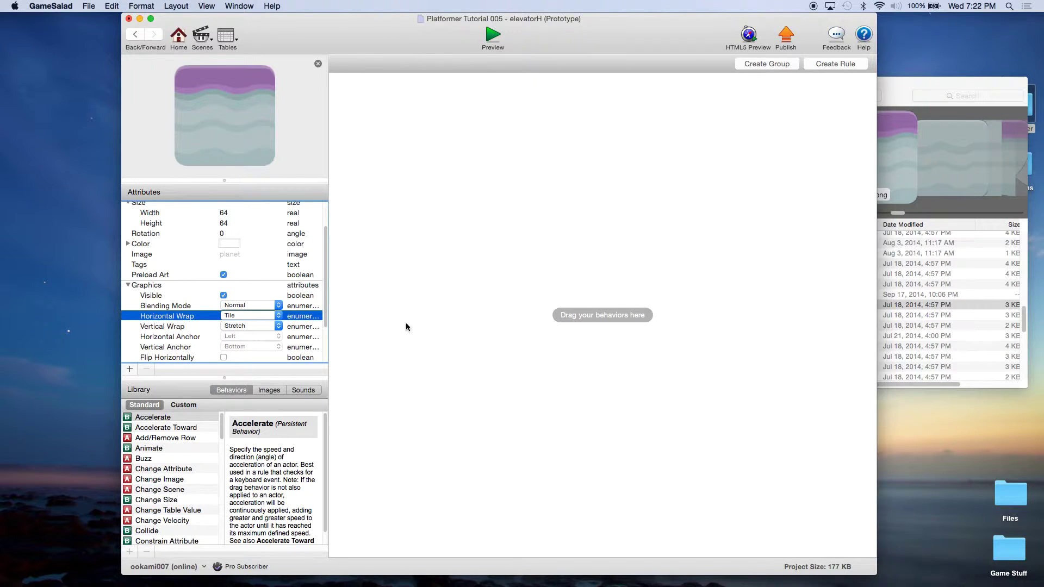
left_click(241, 326)
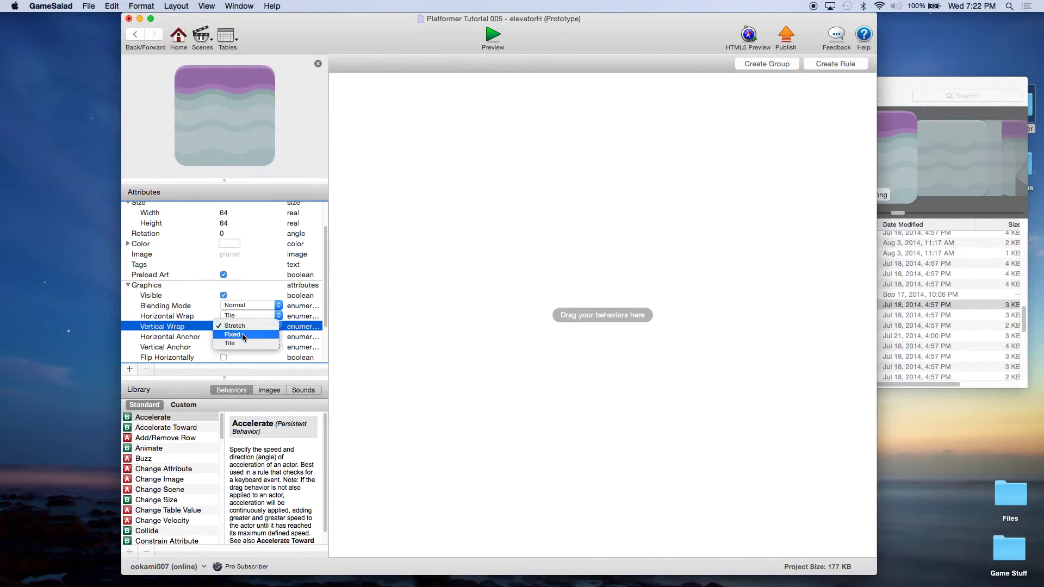
left_click(230, 343)
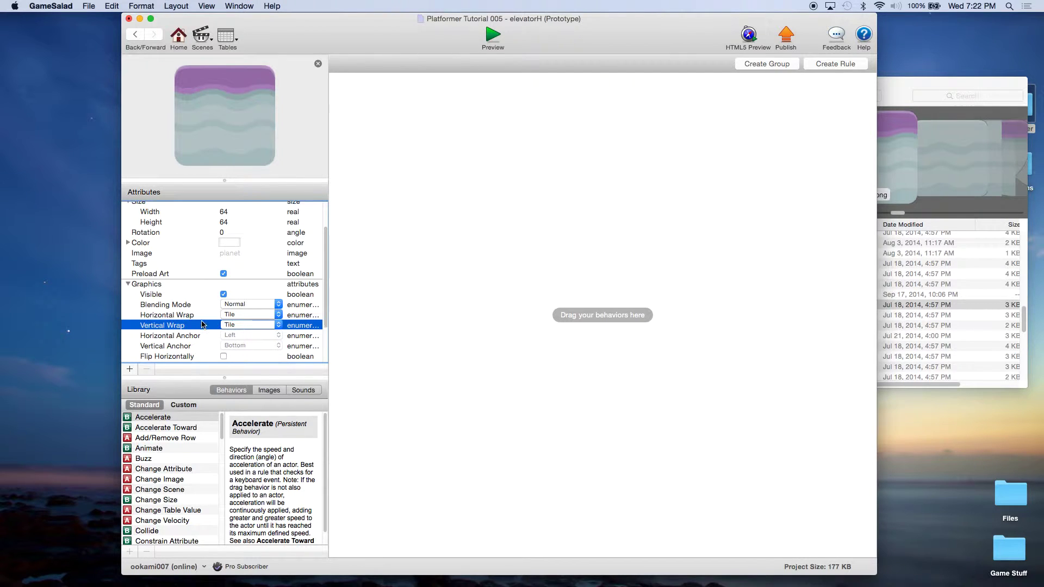
scroll(207, 326, "down", 3)
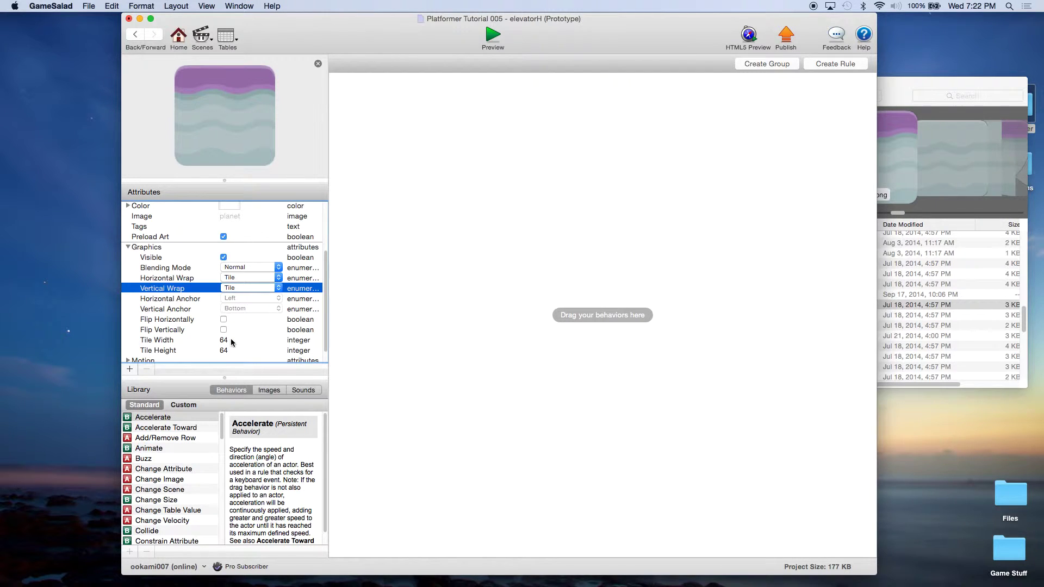
scroll(191, 290, "up", 1)
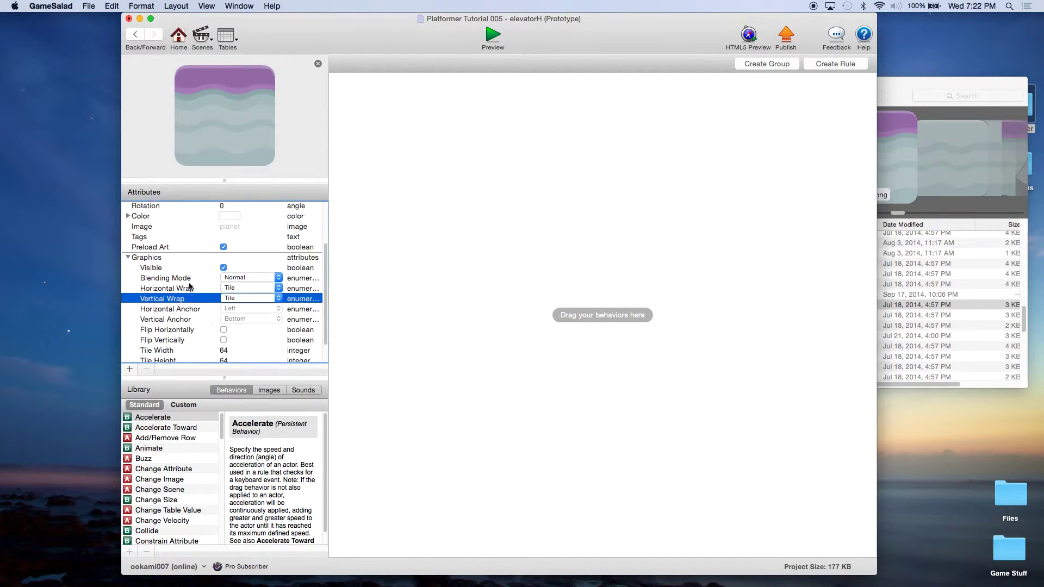
Step: Set the elevatorH actor's width to 128, then review and collapse its graphics attributes
scroll(190, 287, "up", 6)
left_click(222, 249)
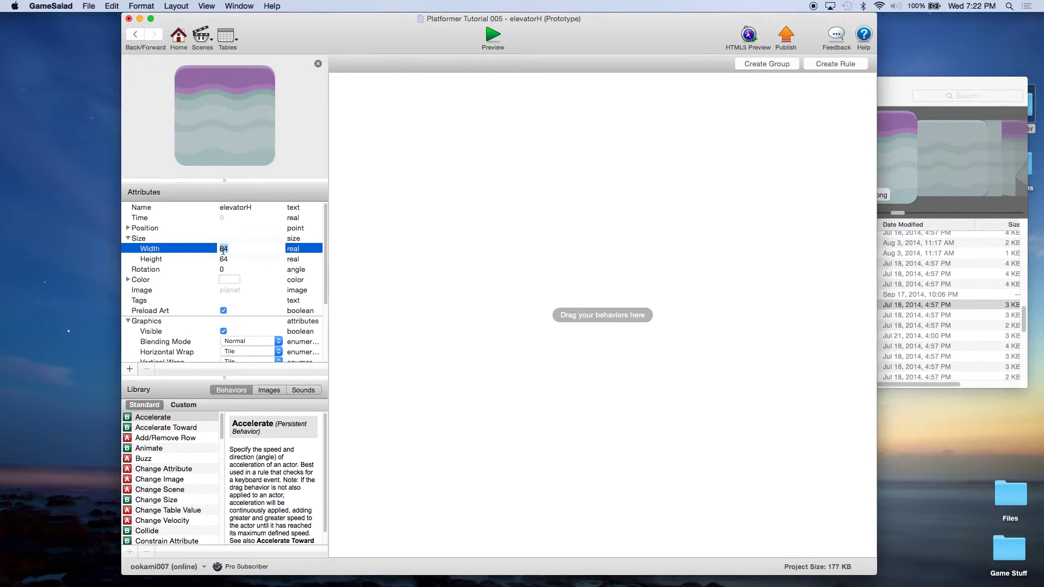
type("8")
left_click(250, 258)
scroll(250, 268, "down", 5)
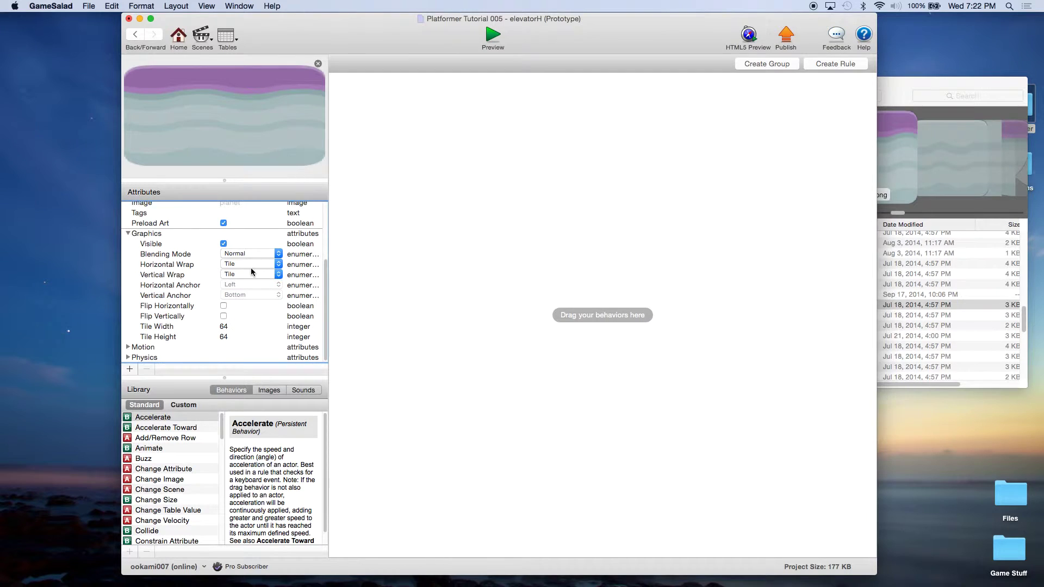
scroll(250, 268, "up", 5)
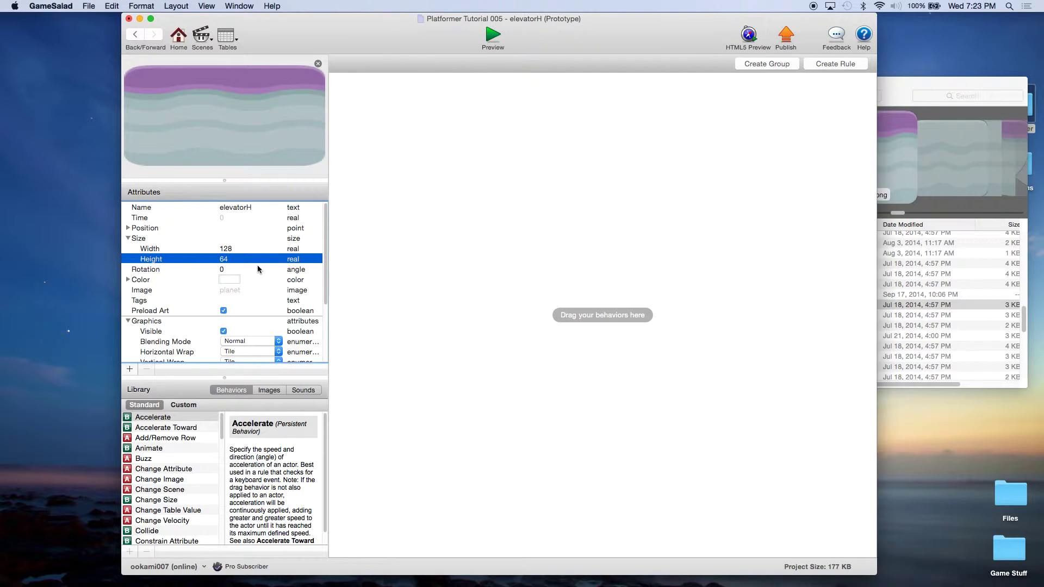
left_click(128, 321)
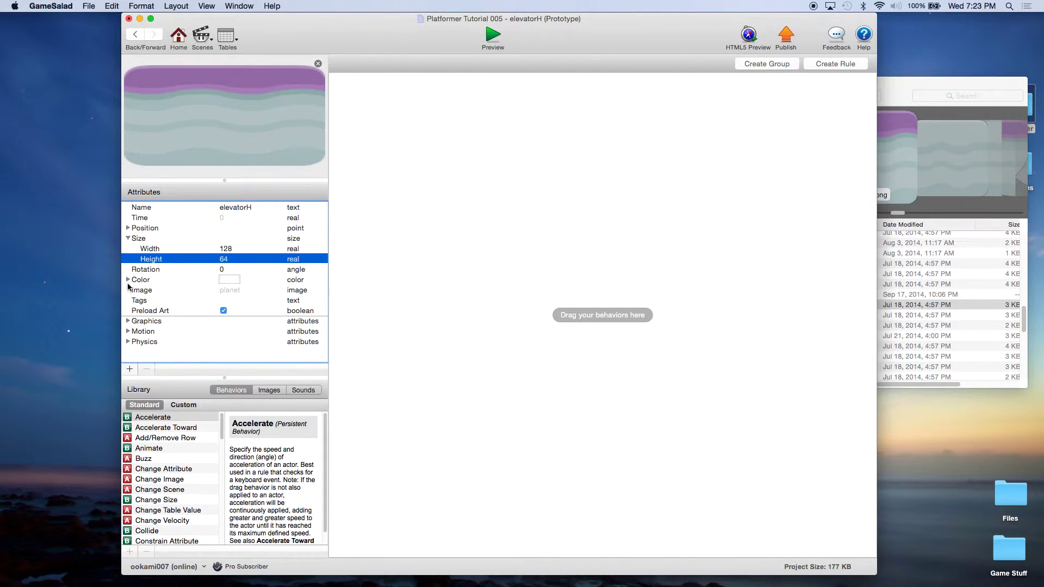
left_click(127, 280)
left_click(128, 279)
Step: Add three real attributes and one integer attribute to the elevatorH actor
left_click(129, 370)
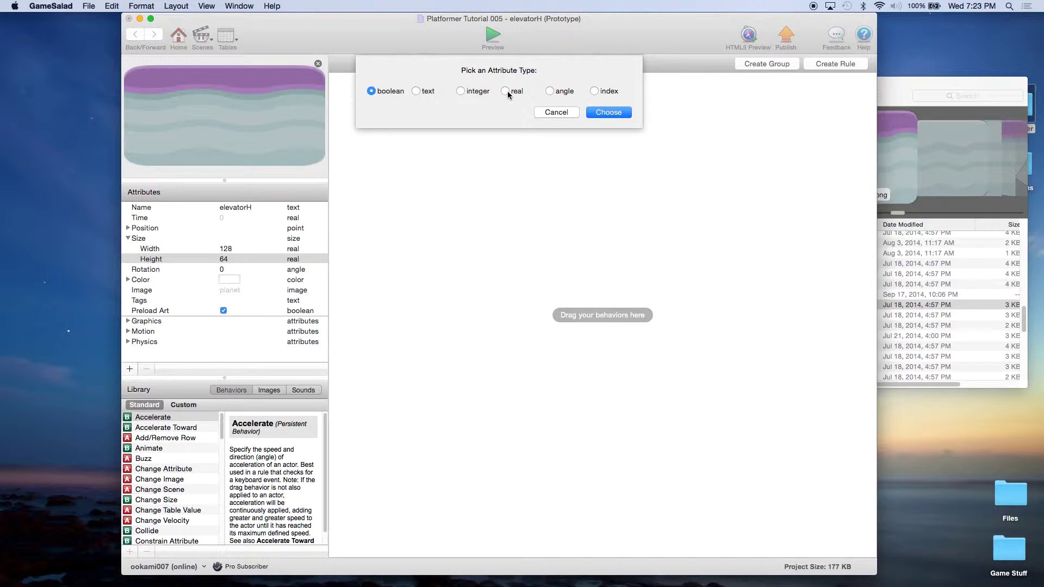
left_click(508, 91)
left_click(607, 113)
left_click(175, 321)
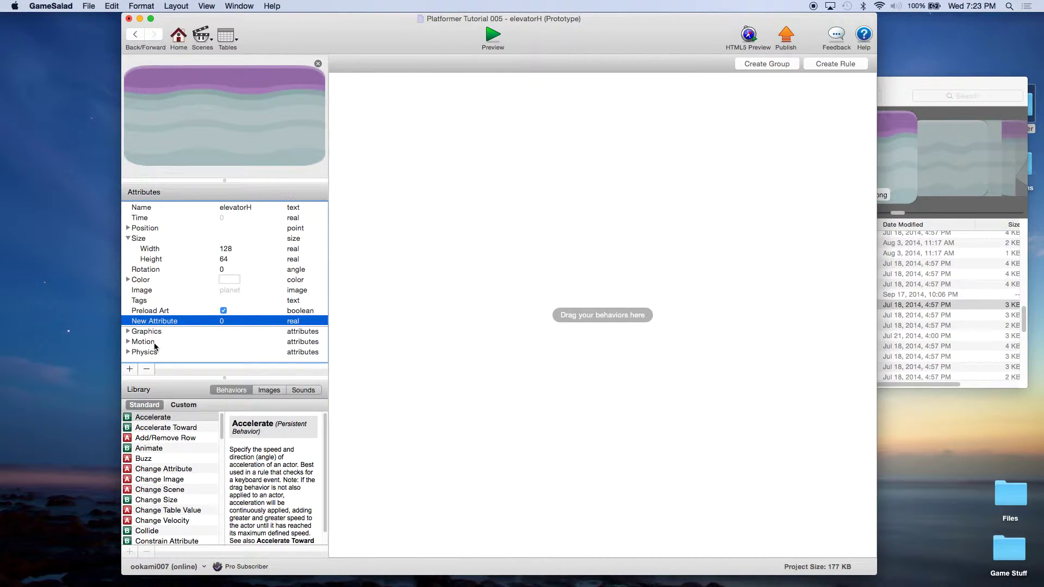
left_click(130, 369)
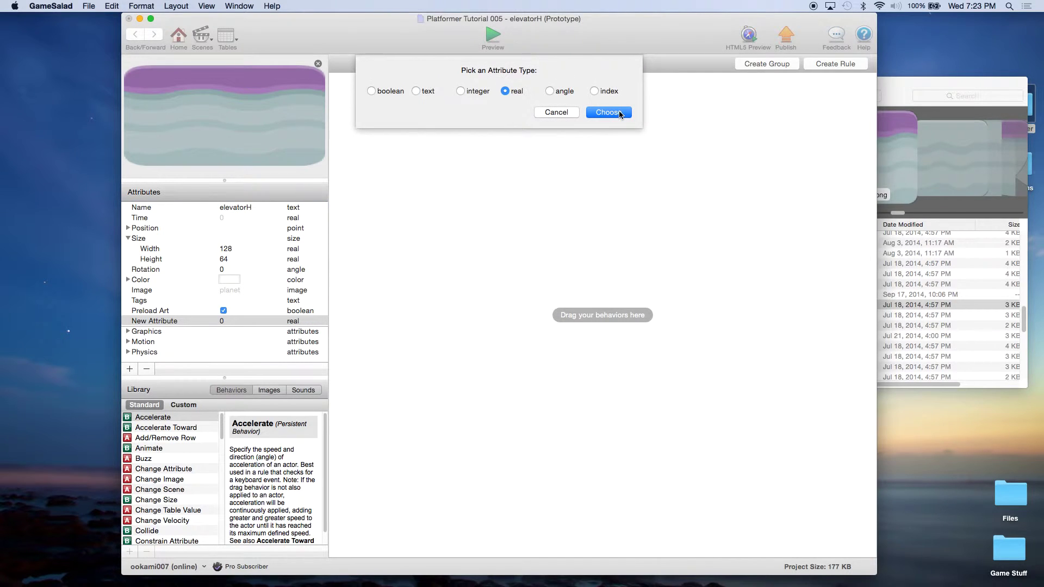
left_click(620, 113)
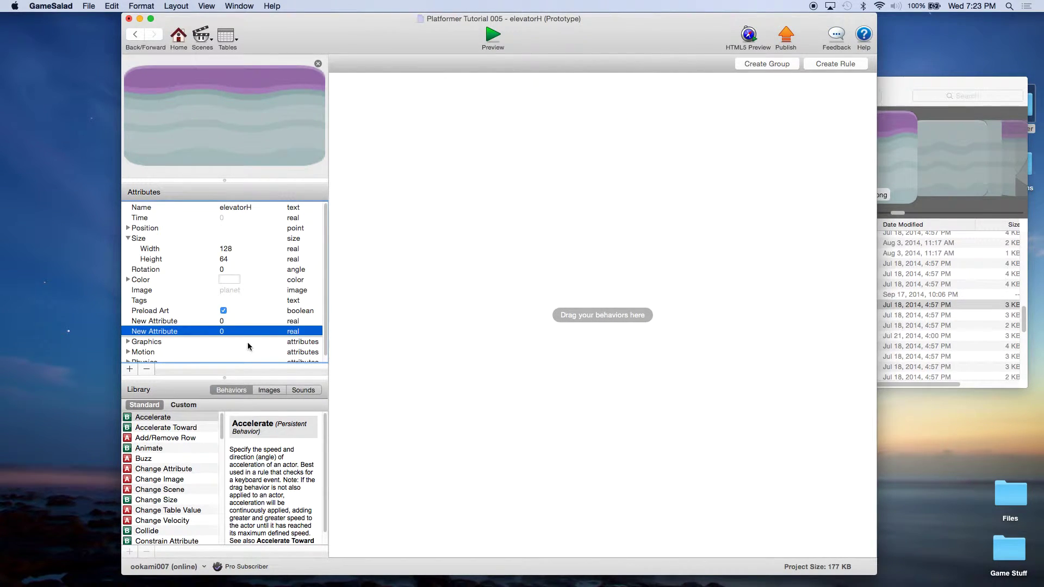
left_click(130, 369)
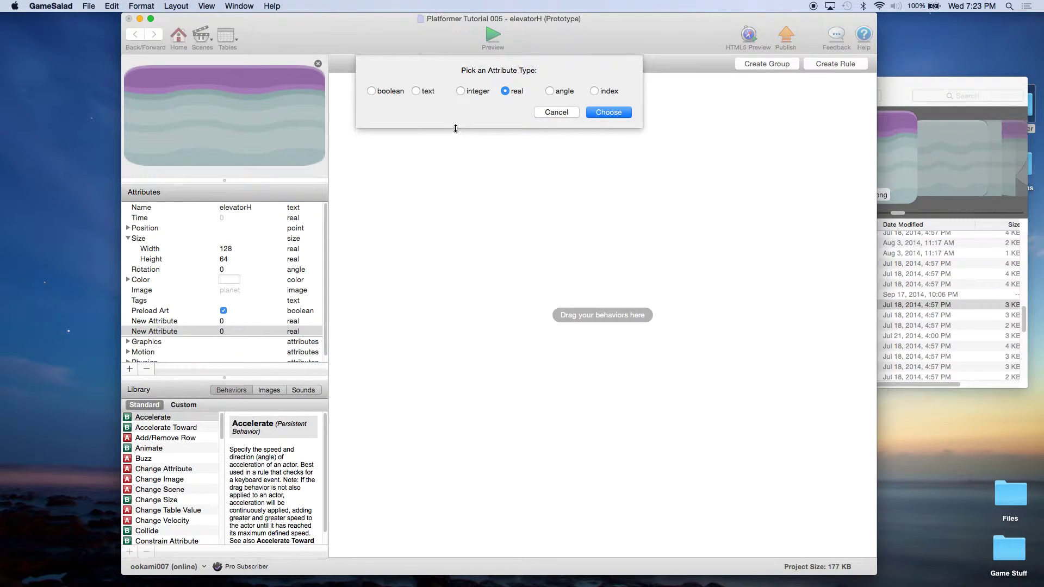
left_click(508, 91)
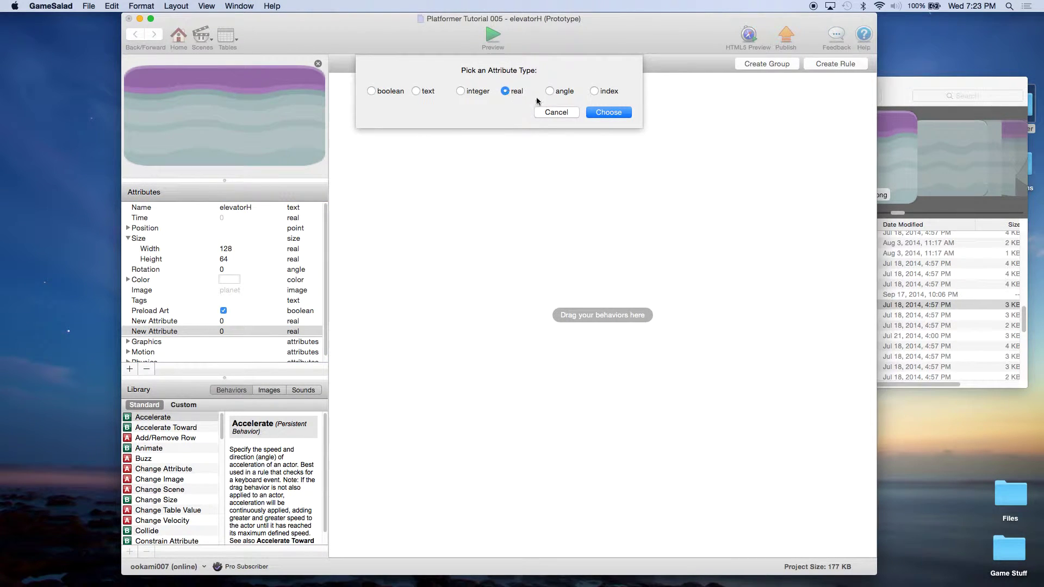
left_click(608, 112)
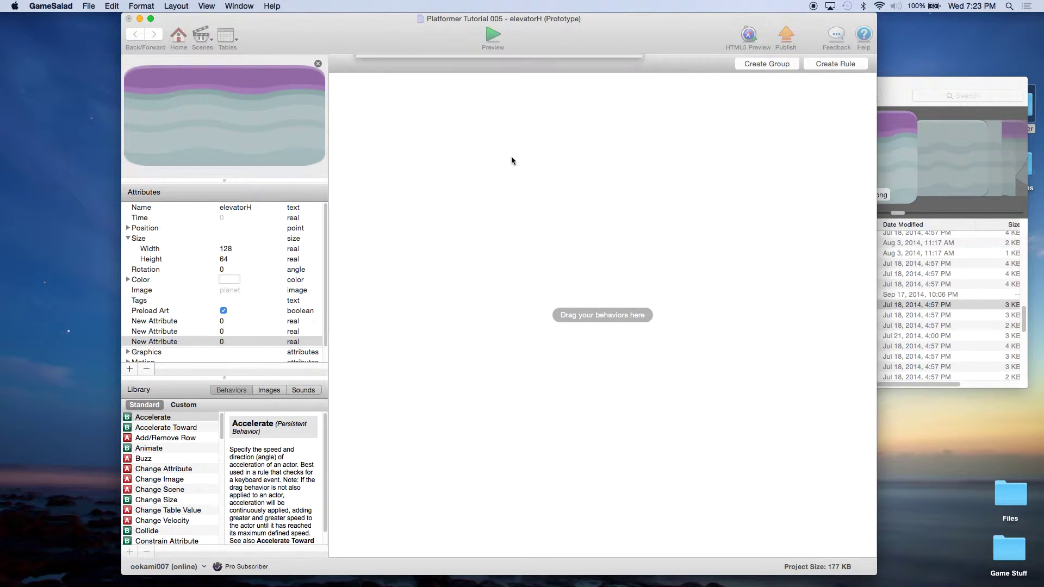
left_click(130, 369)
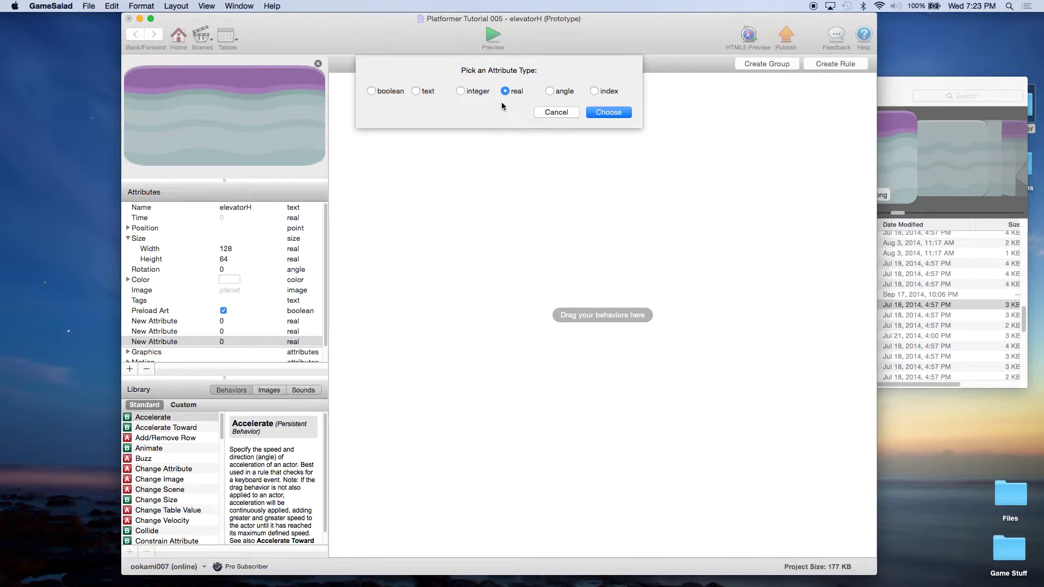
left_click(461, 91)
left_click(606, 111)
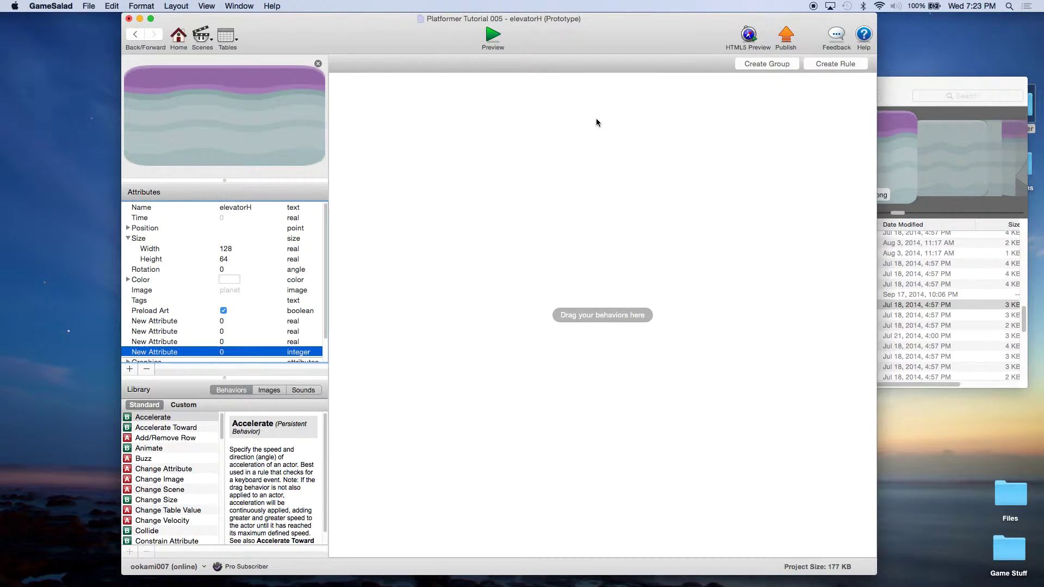
Step: Rename the three new real attributes StaticY, StartX and EndX, in that order
double_click(174, 322)
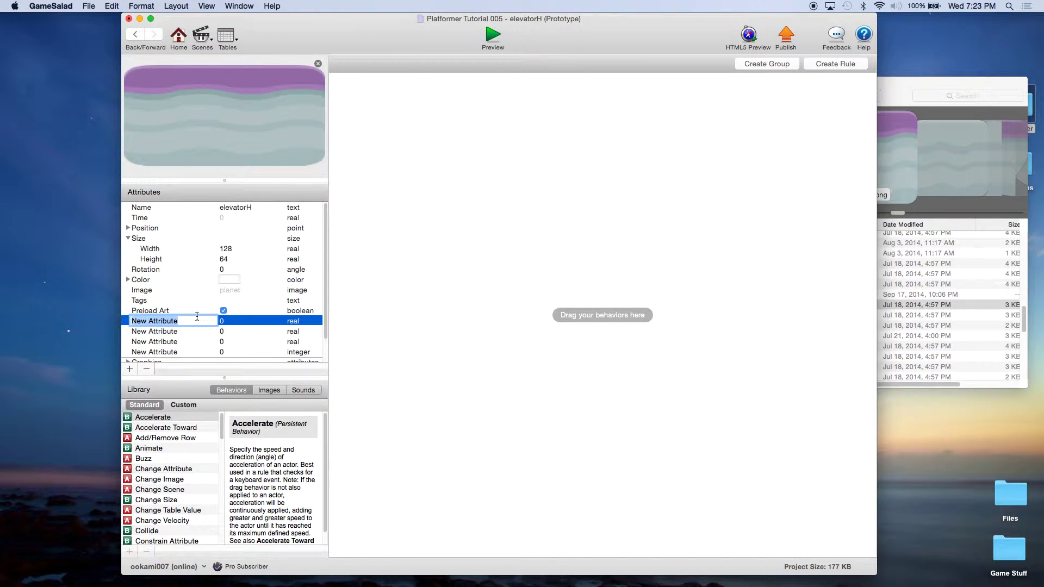
type("StaticY")
double_click(177, 329)
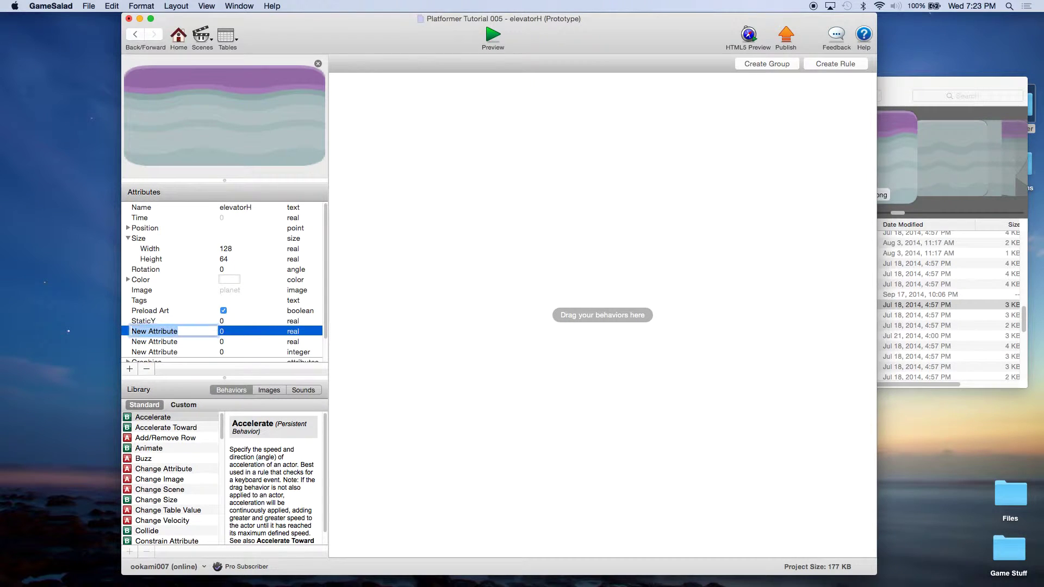
type("StartX")
key("Return")
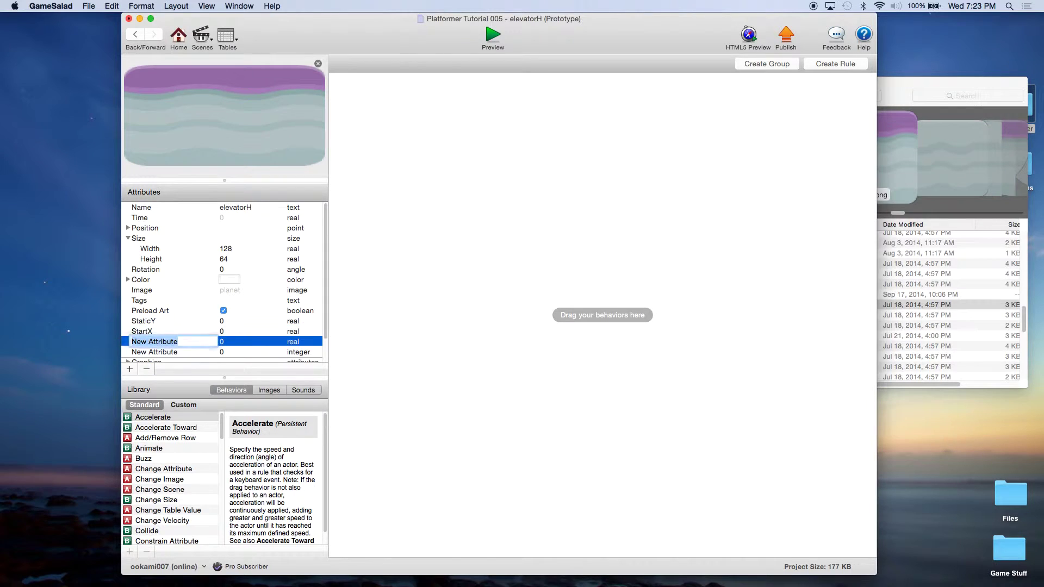
type("Star")
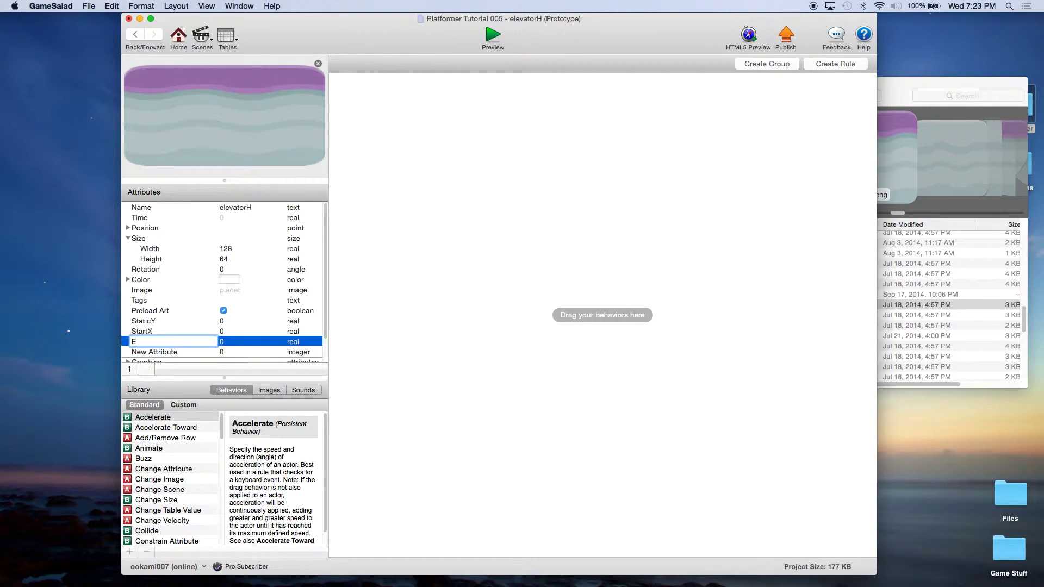
type("EndX")
key("Return")
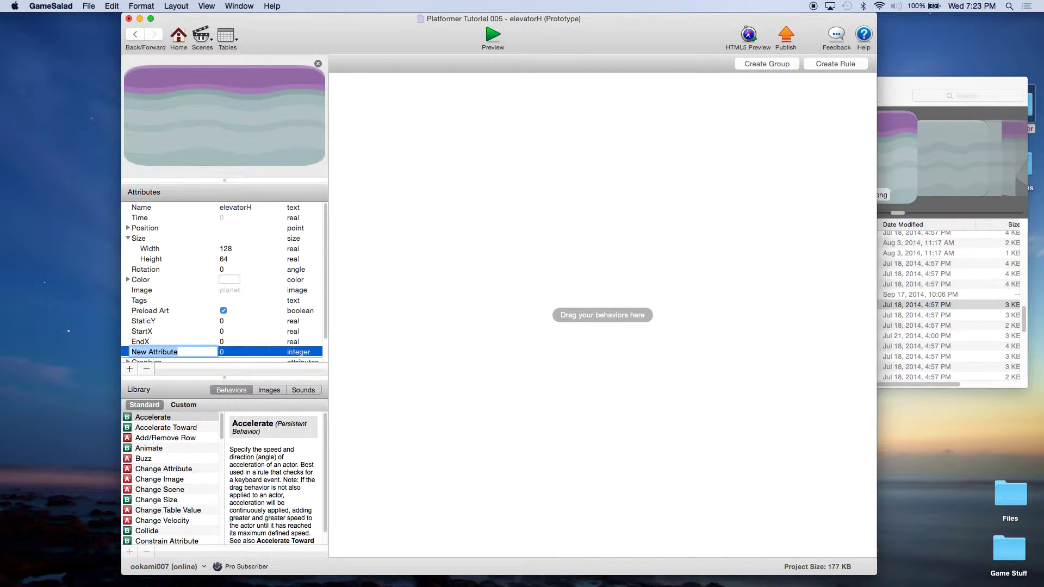
Step: Rename the new integer attribute Speed and set its value to 100
type("S")
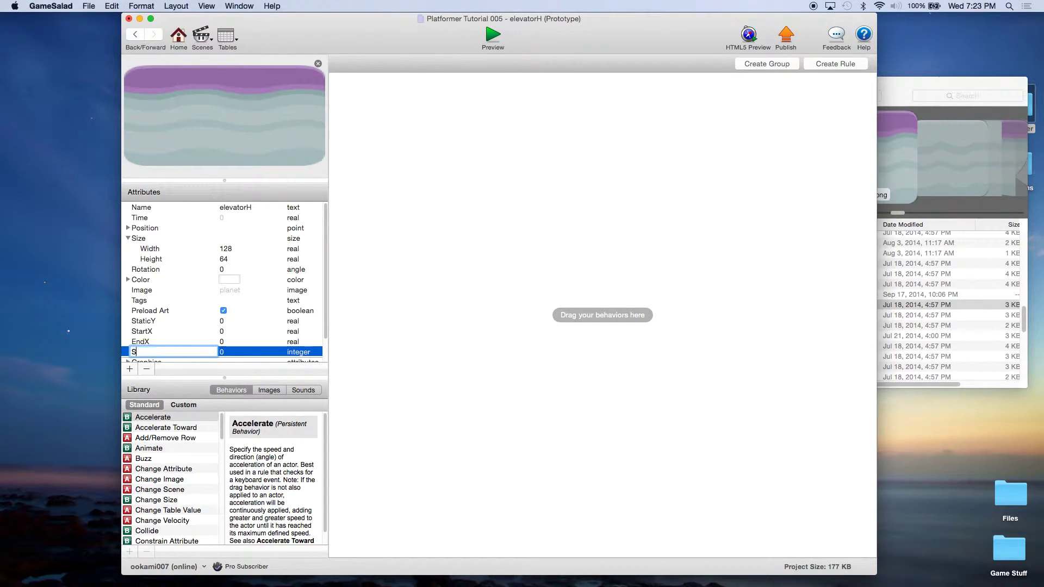
type("peed")
key("Return")
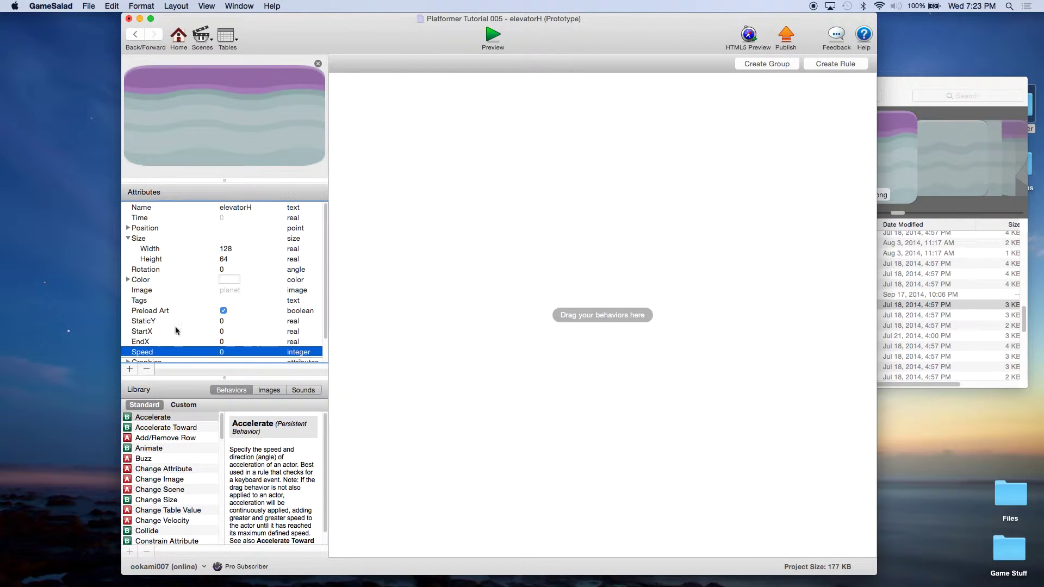
left_click(226, 352)
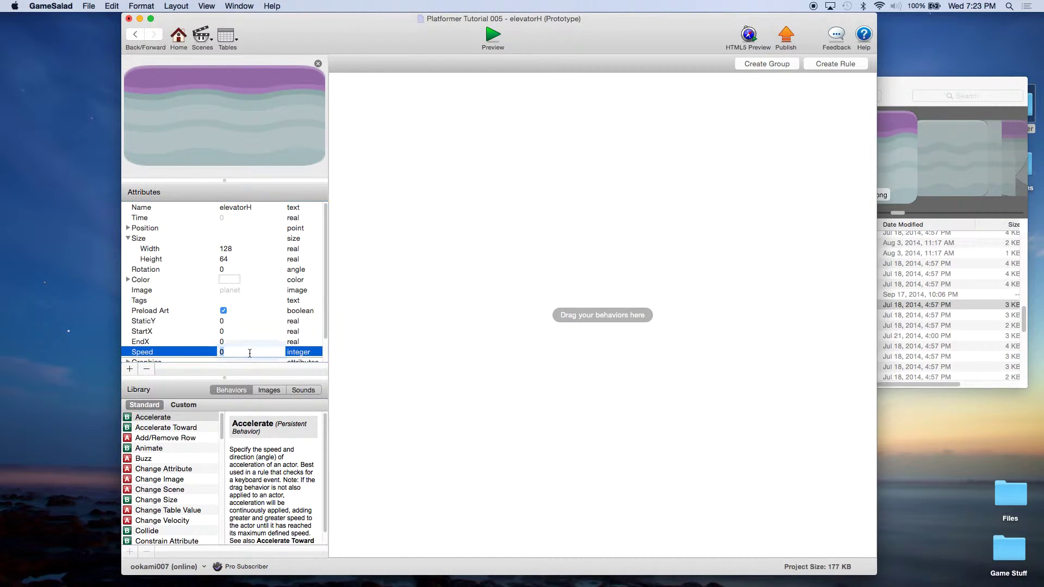
type("100")
key("Return")
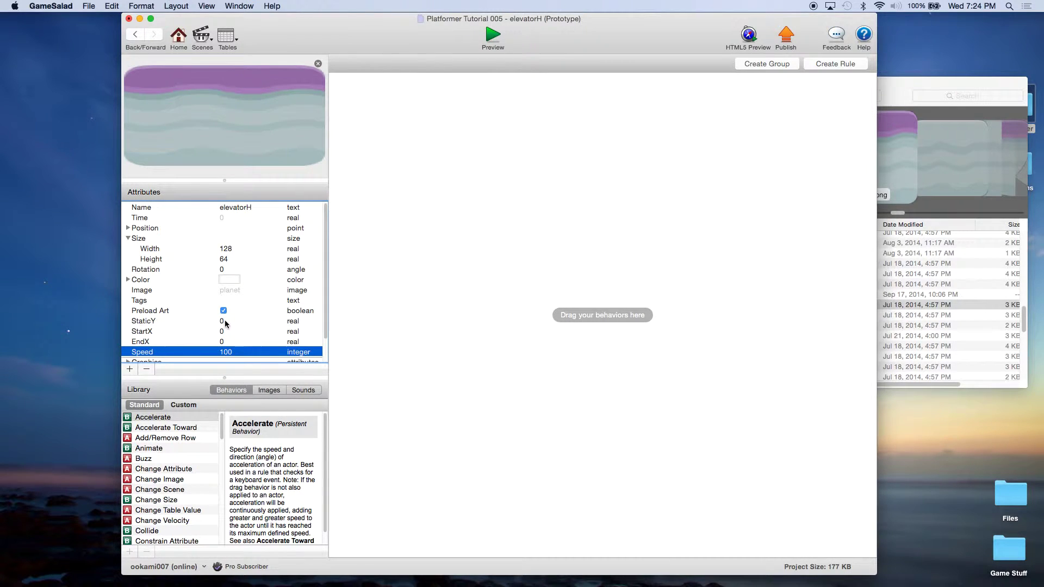
Step: Set the elevatorH actor's physics bounciness and friction to 0
scroll(172, 337, "down", 2)
left_click(128, 358)
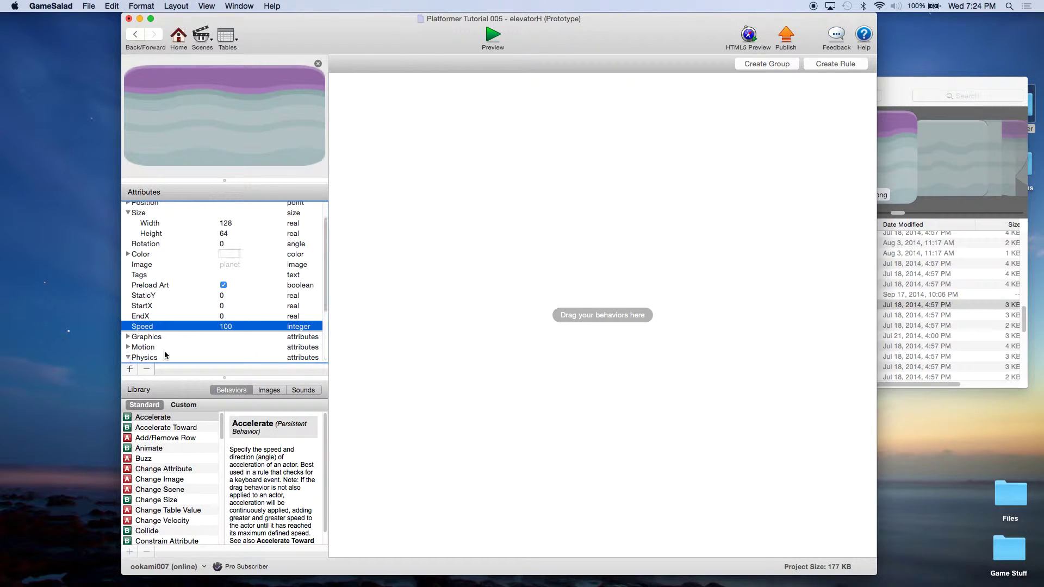
scroll(228, 329, "down", 4)
double_click(226, 306)
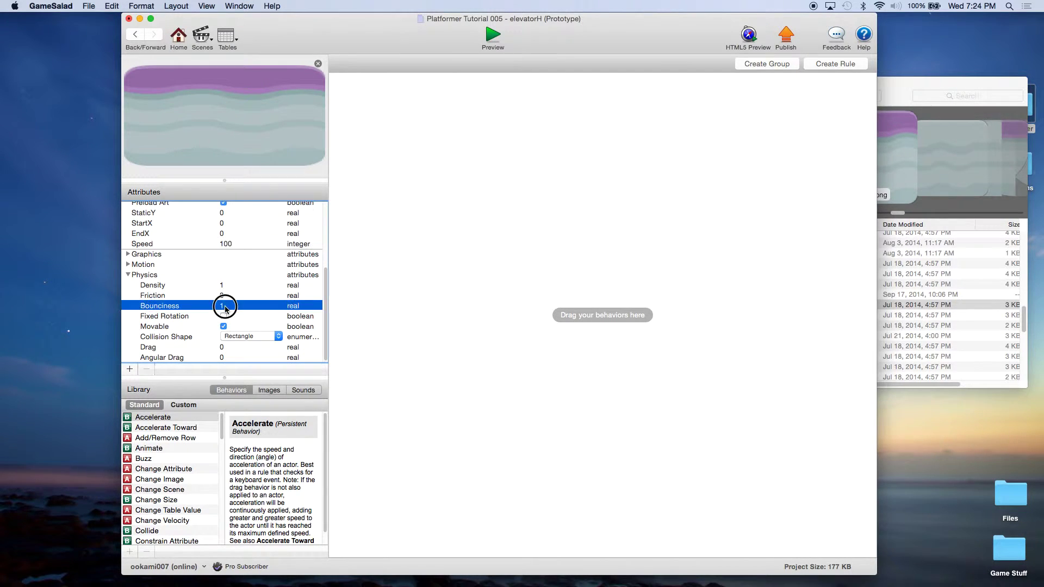
type("0")
double_click(224, 295)
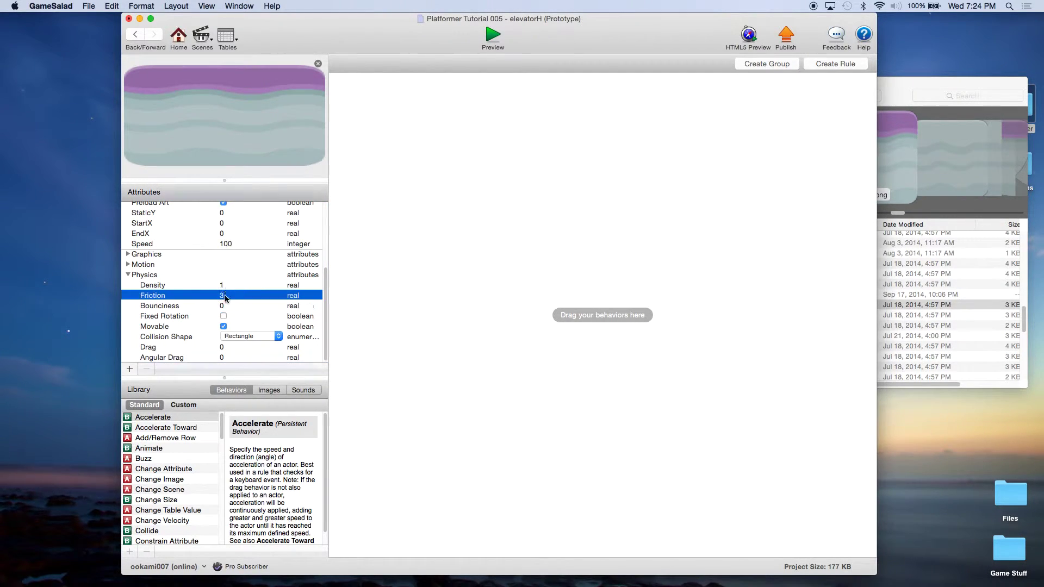
type("0")
Step: Set the actor's density to 999,999 and enable fixed rotation
double_click(227, 285)
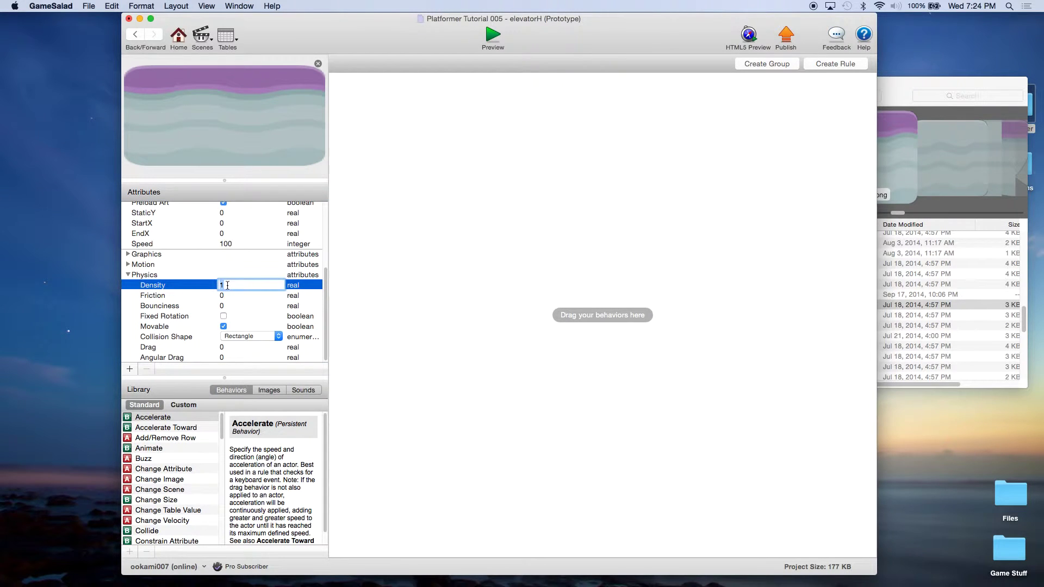
type("999,999")
left_click(243, 295)
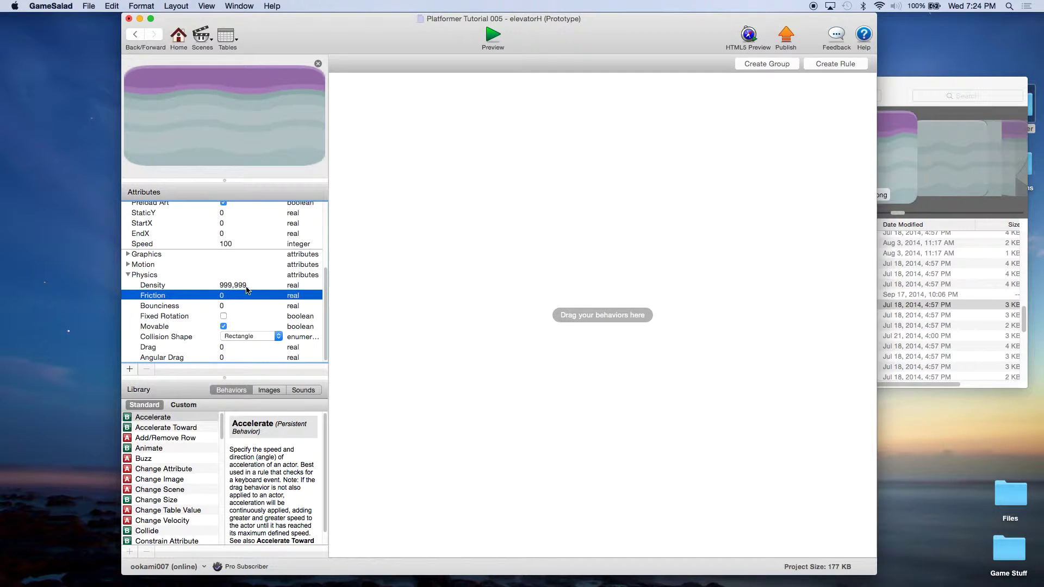
left_click(225, 317)
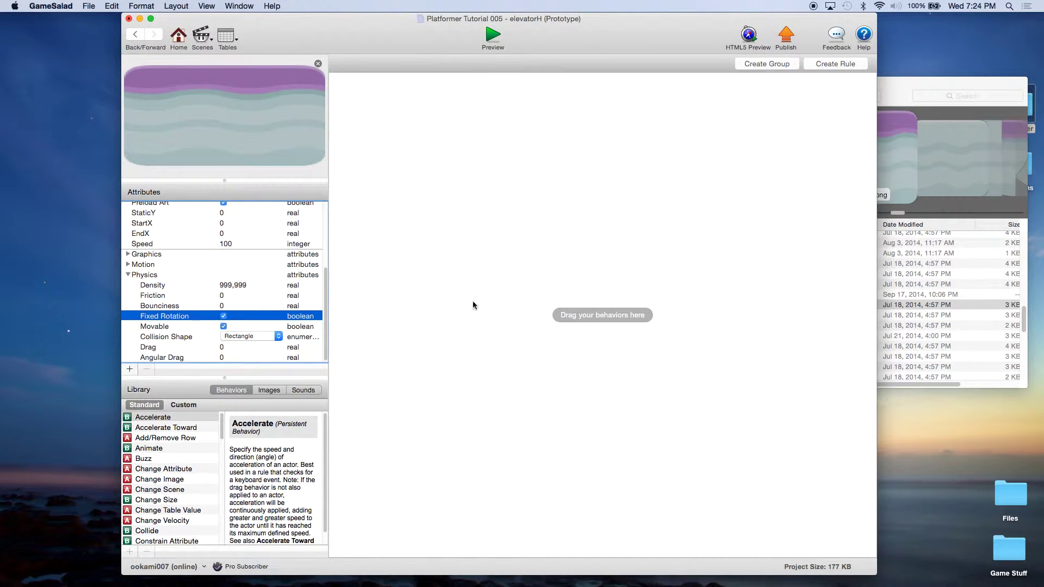
left_click(494, 250)
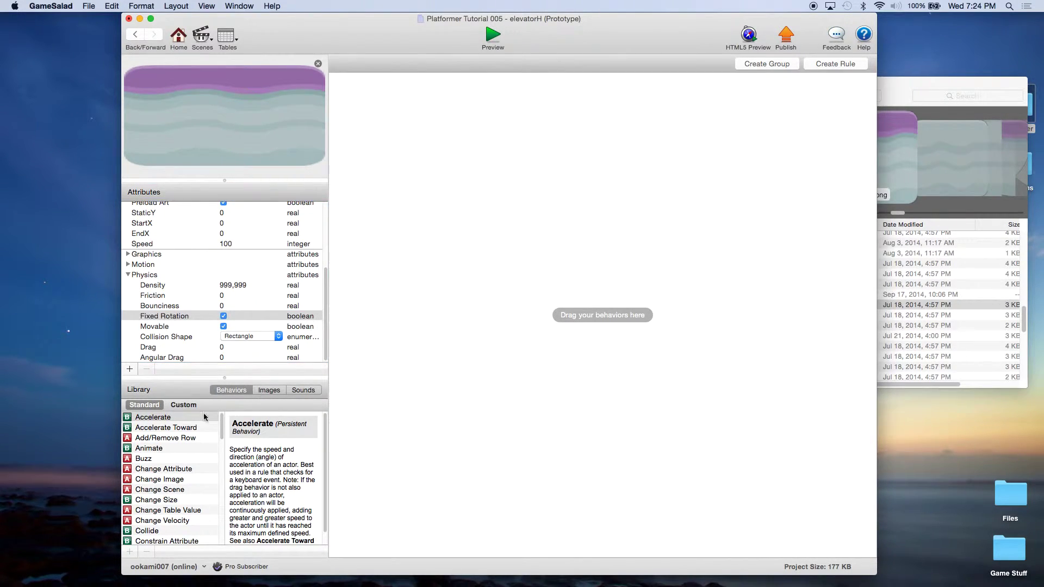
Step: Add a Change Attribute behavior to elevatorH and choose self.Position.Y as the attribute to change
left_click_drag(171, 467, 435, 116)
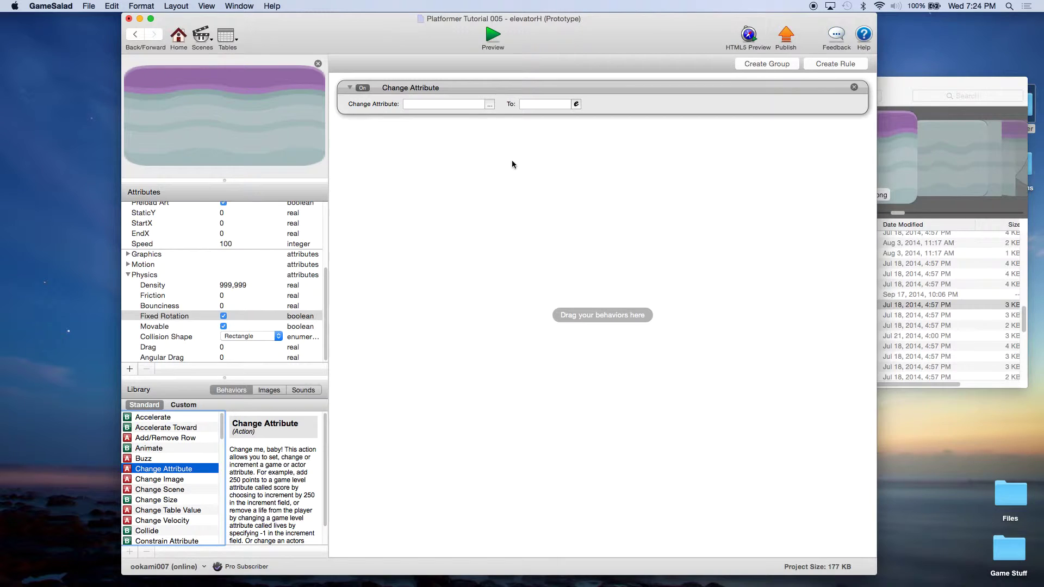
left_click(490, 104)
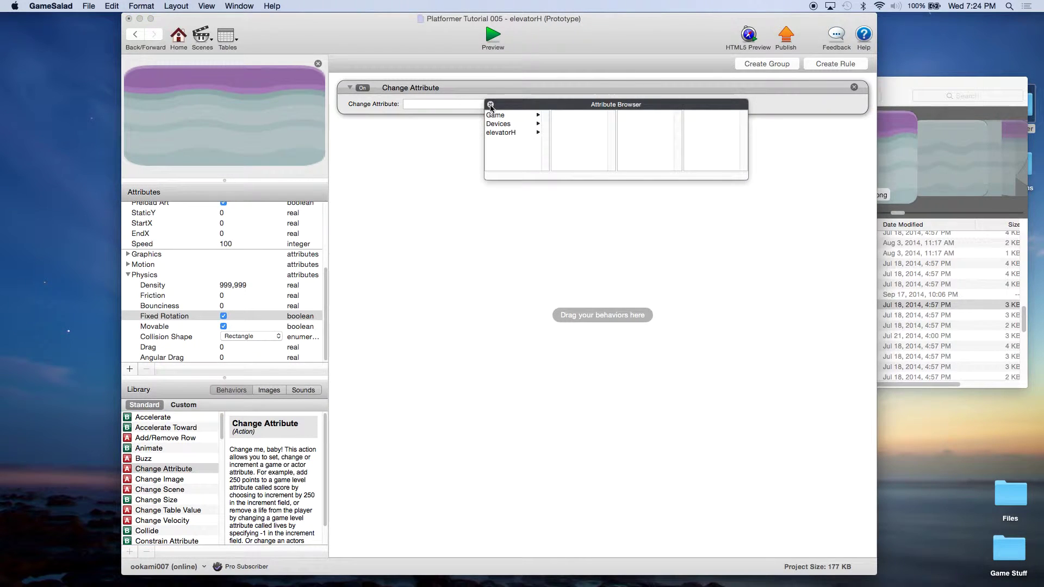
left_click(505, 132)
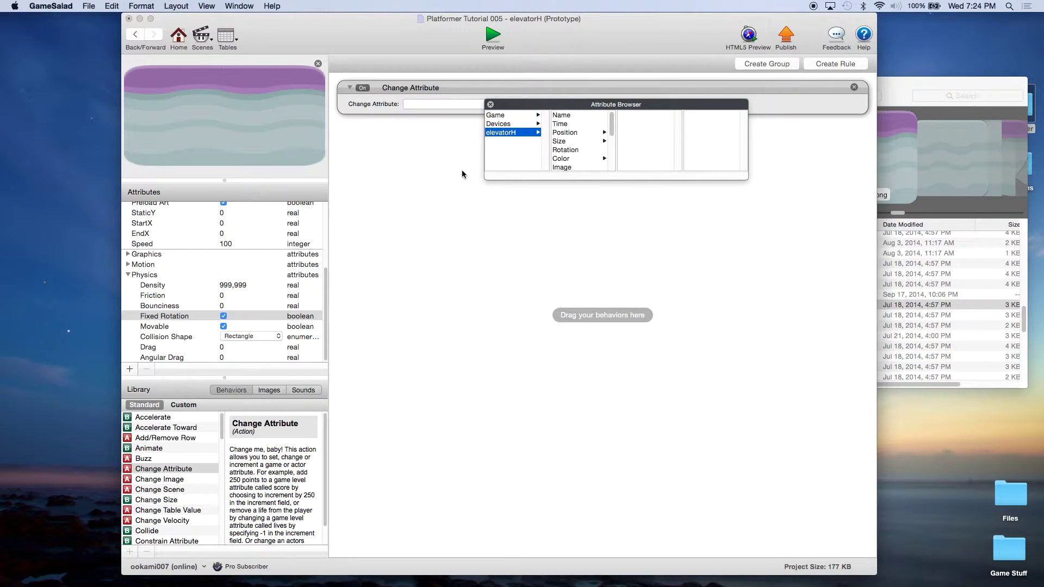
left_click(568, 132)
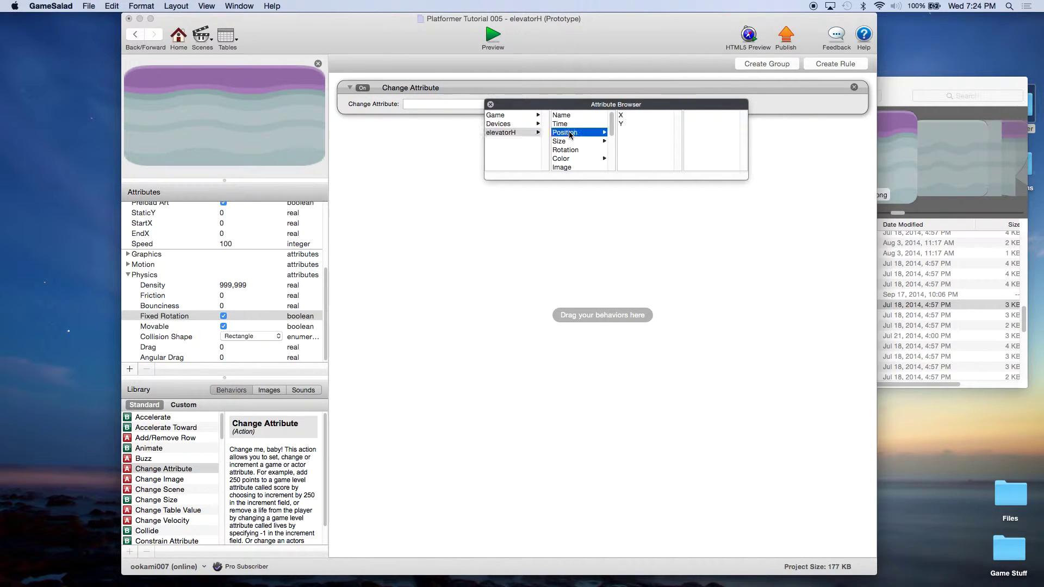
left_click(621, 124)
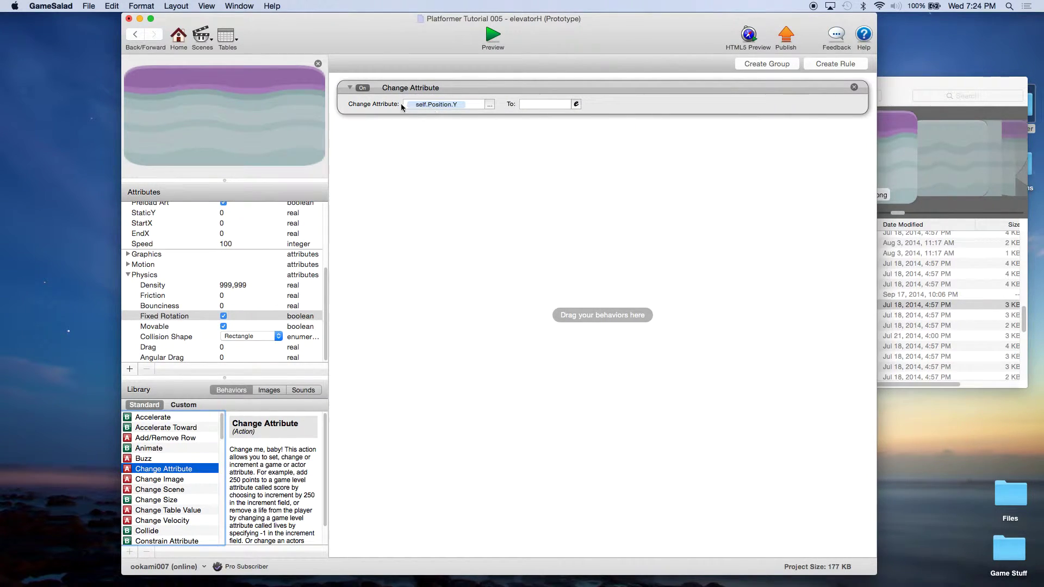
Step: Replace the Change Attribute behavior's target with elevatorH's own StaticY attribute
left_click(490, 105)
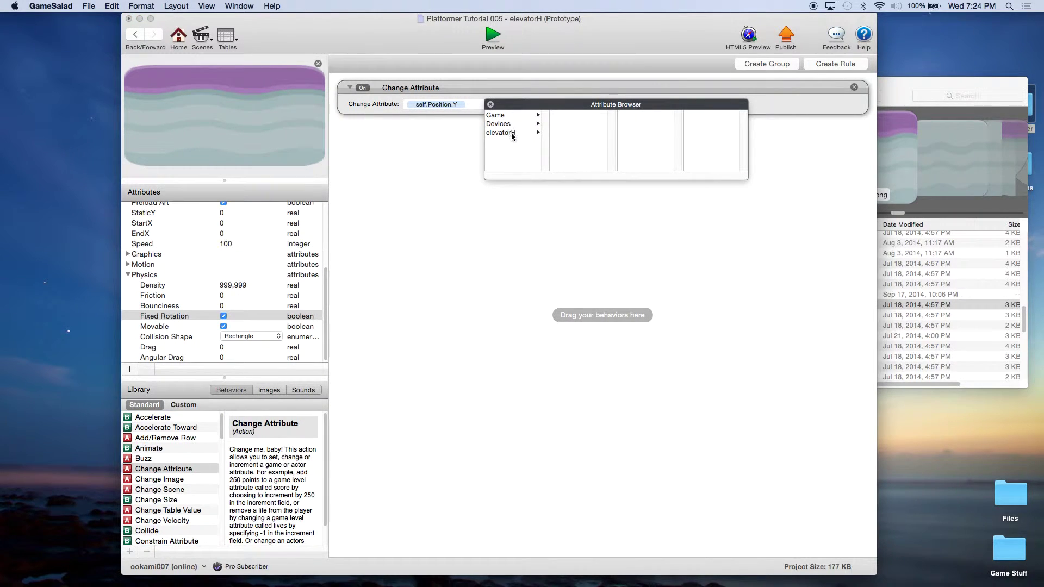
left_click(503, 116)
scroll(577, 136, "down", 3)
scroll(579, 136, "down", 1)
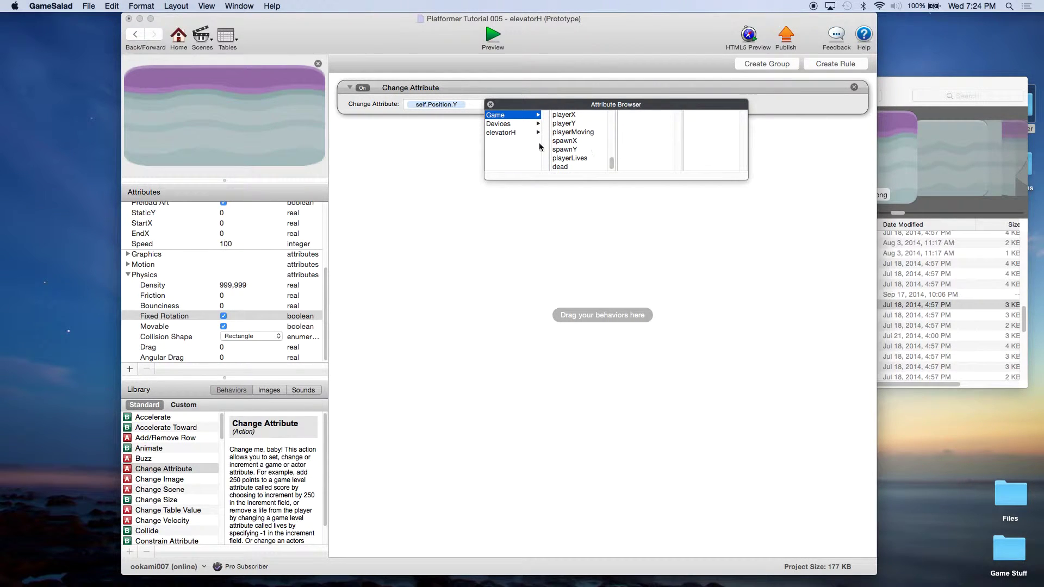
left_click(514, 134)
scroll(596, 145, "down", 3)
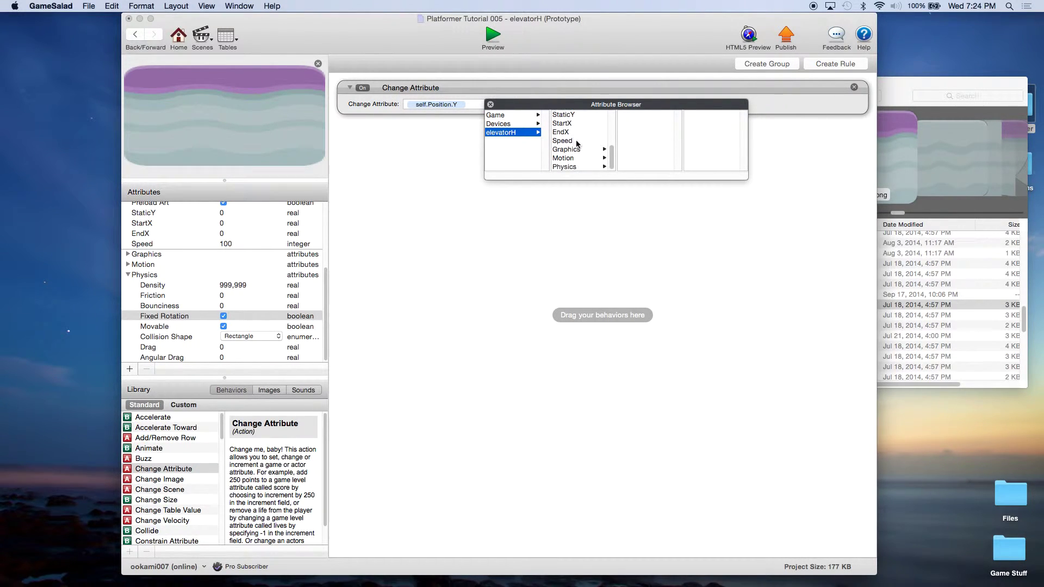
scroll(573, 137, "down", 1)
left_click(573, 117)
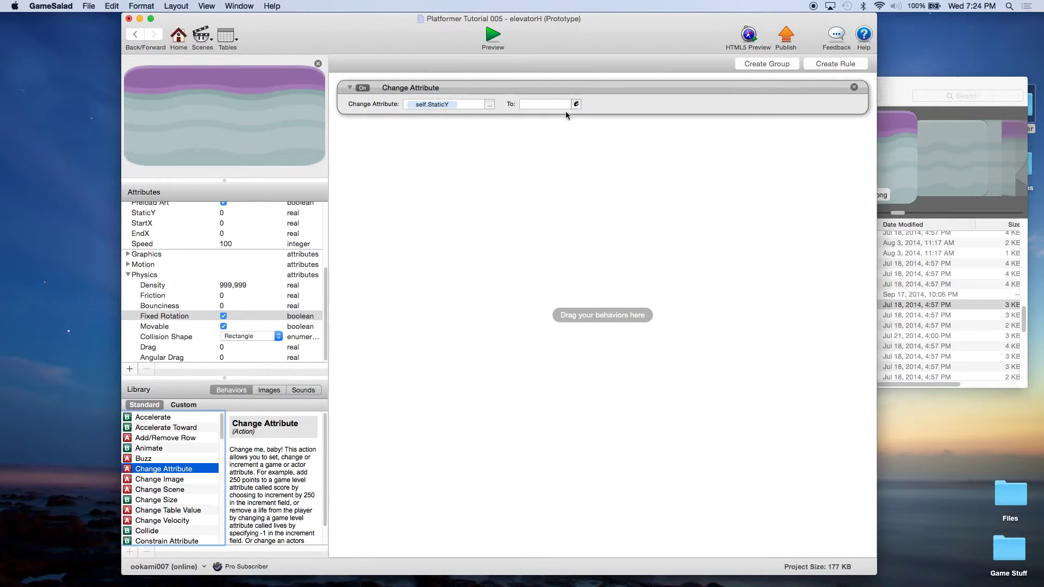
Step: Set the StaticY Change Attribute behavior's value to the expression self.Position.Y
left_click(577, 106)
left_click(531, 122)
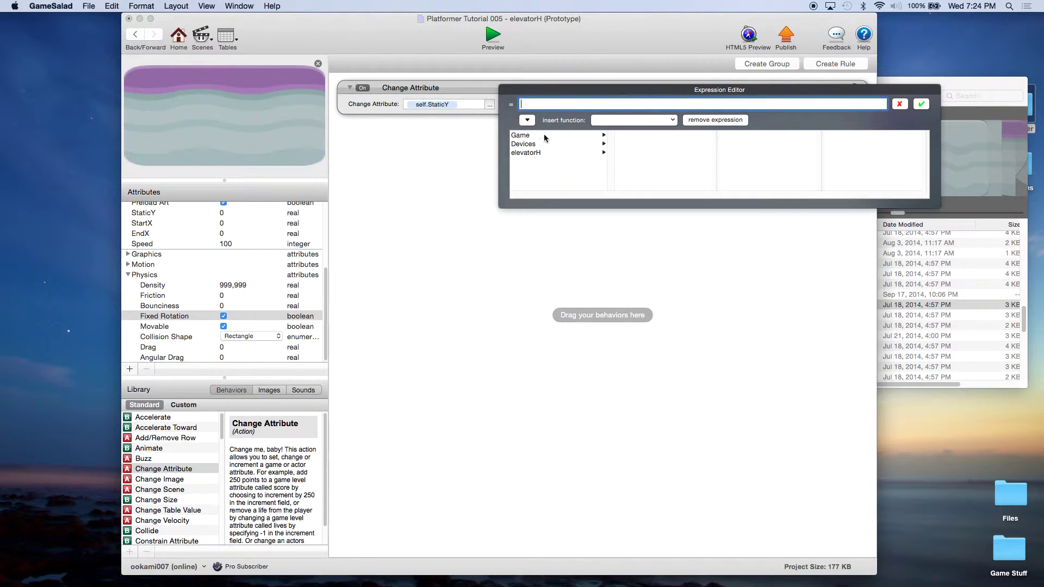
left_click(547, 153)
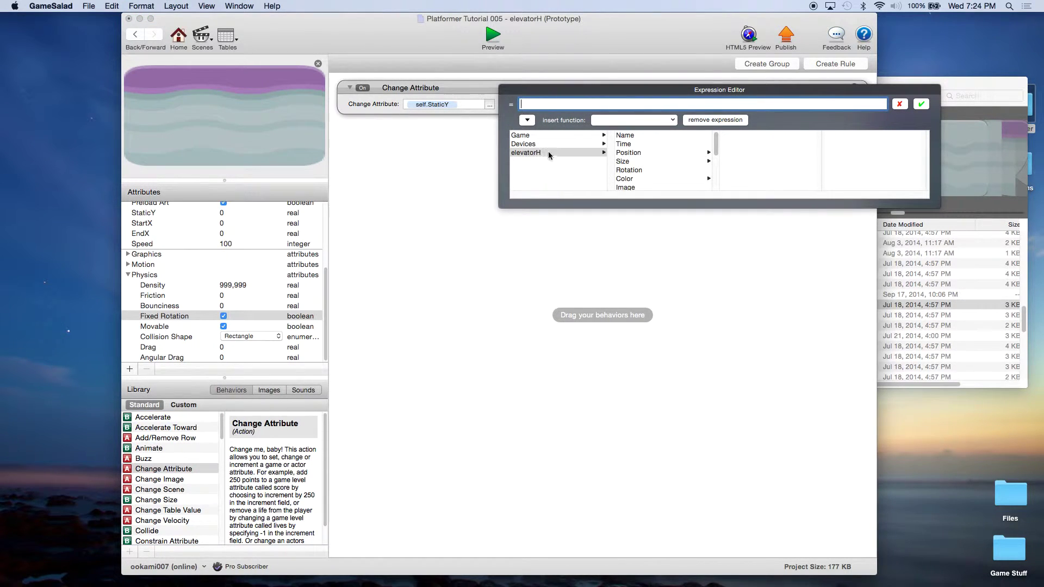
left_click(654, 153)
left_click(733, 144)
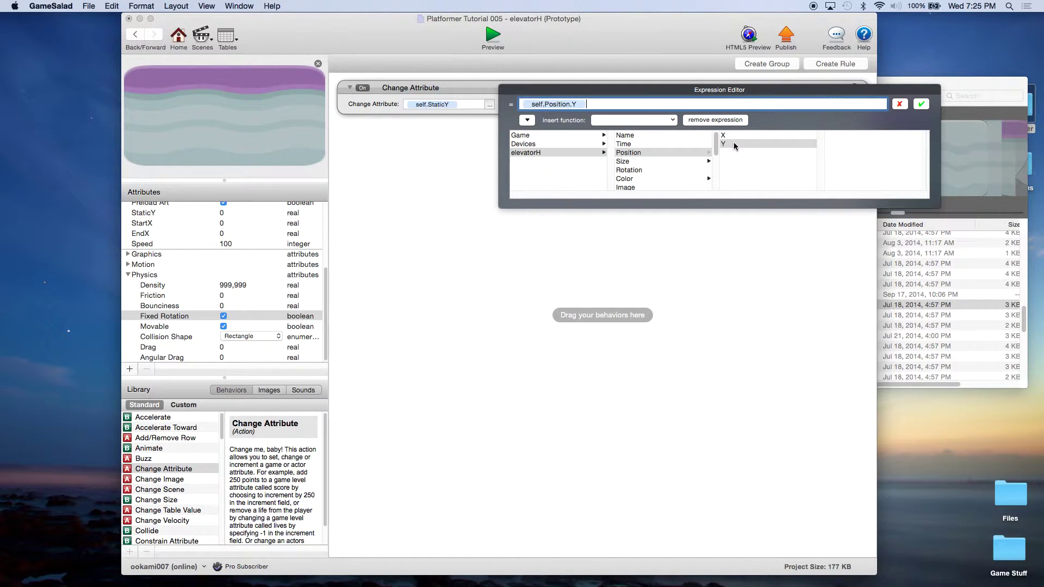
left_click(920, 104)
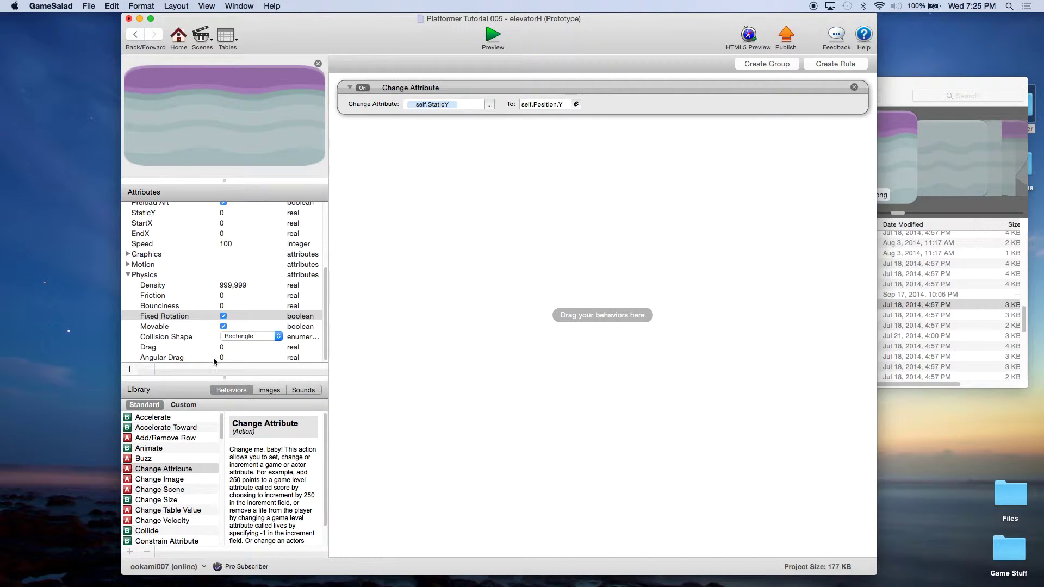
Step: Add a Constrain Attribute behavior below the Change Attribute one and choose self.Position.Y as its constrained attribute
scroll(179, 492, "down", 1)
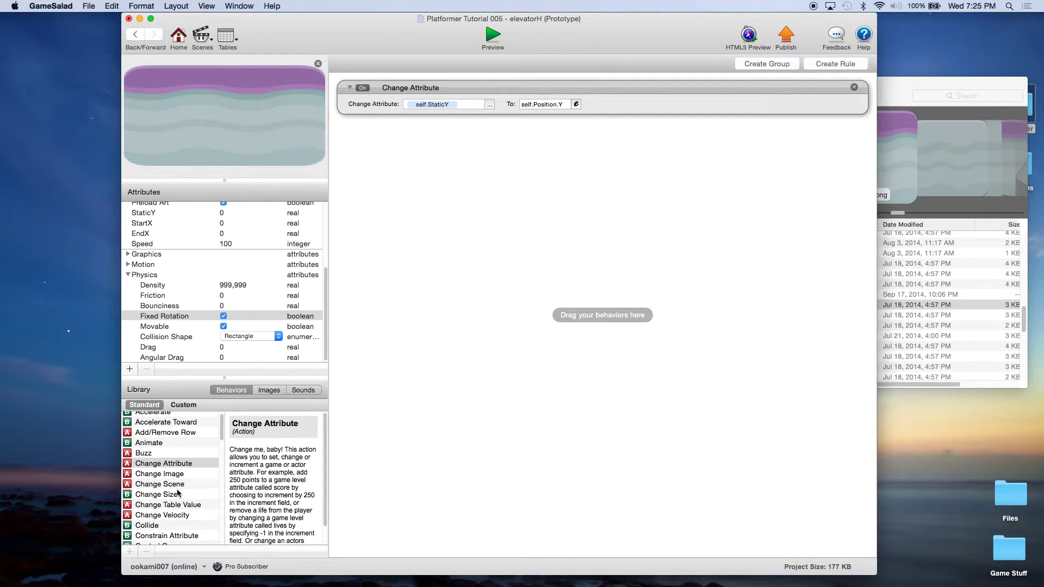
left_click_drag(182, 536, 438, 158)
left_click(492, 152)
left_click(511, 181)
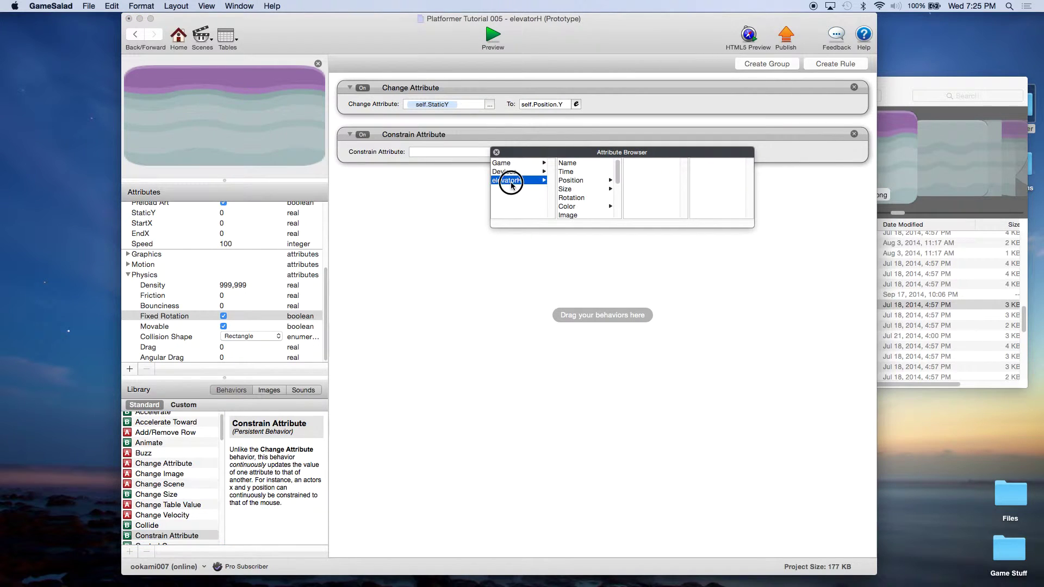
scroll(590, 194, "down", 3)
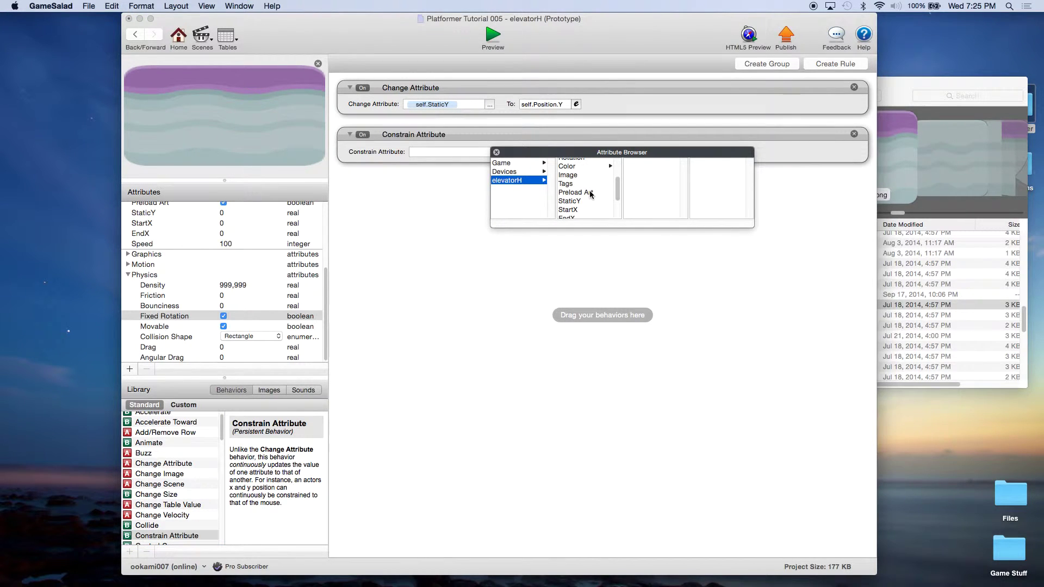
scroll(581, 193, "up", 3)
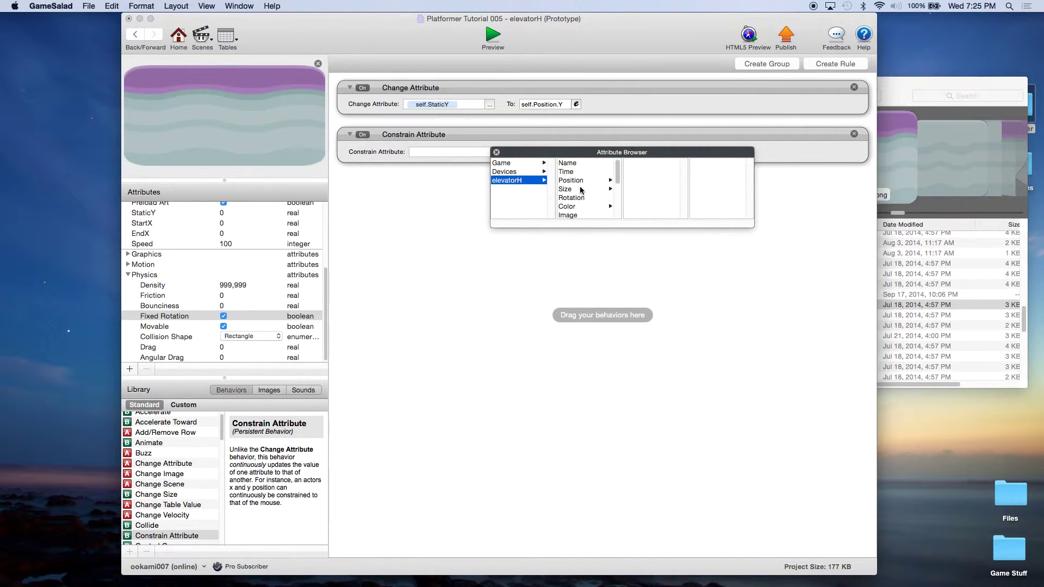
left_click(580, 181)
left_click(641, 172)
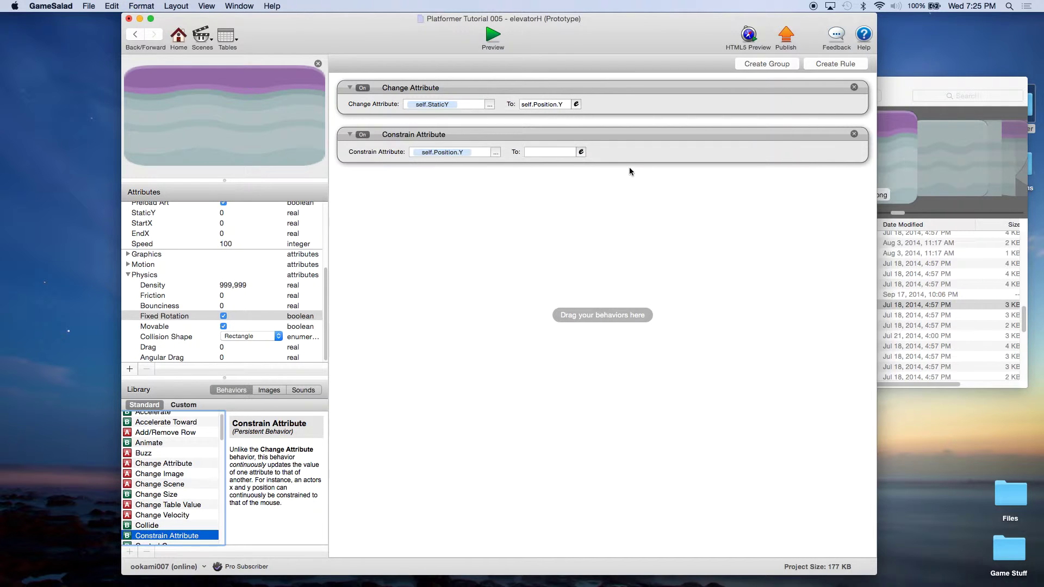
Step: Constrain the actor's Y position to the expression self.StaticY
left_click(581, 151)
left_click(533, 168)
left_click(544, 201)
scroll(663, 204, "down", 5)
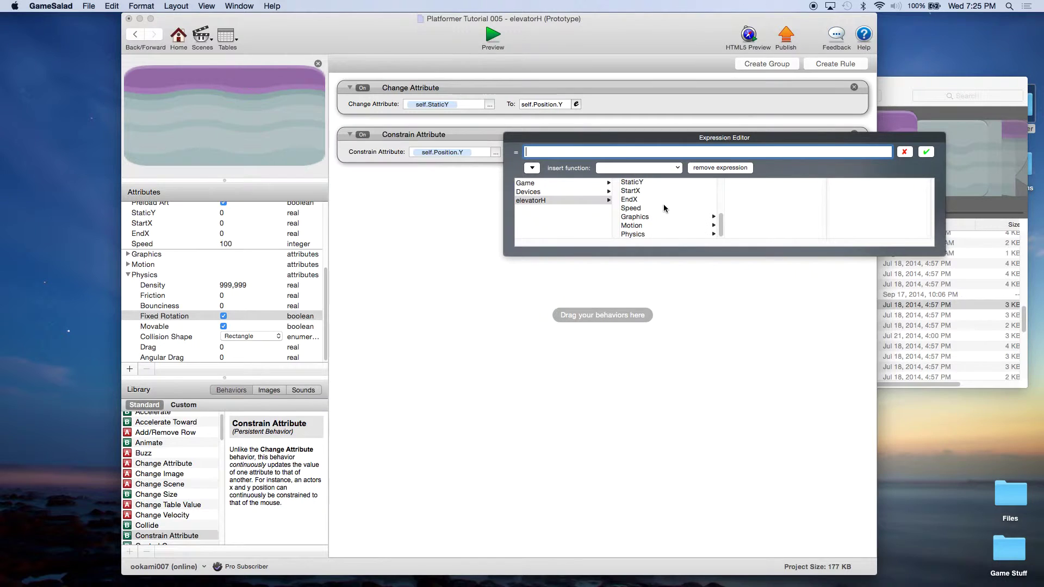
scroll(658, 204, "up", 1)
left_click(647, 197)
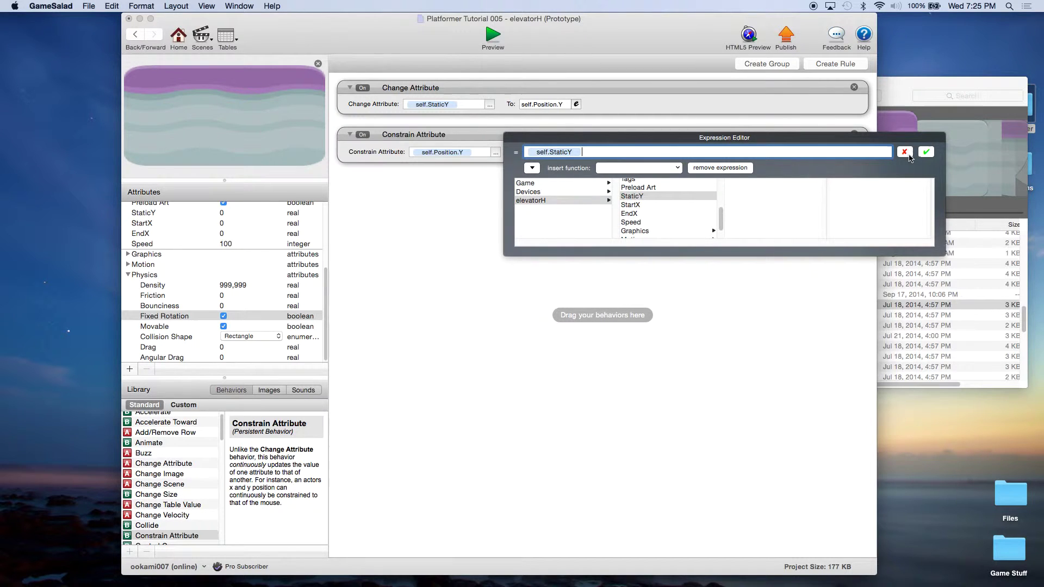
left_click(926, 153)
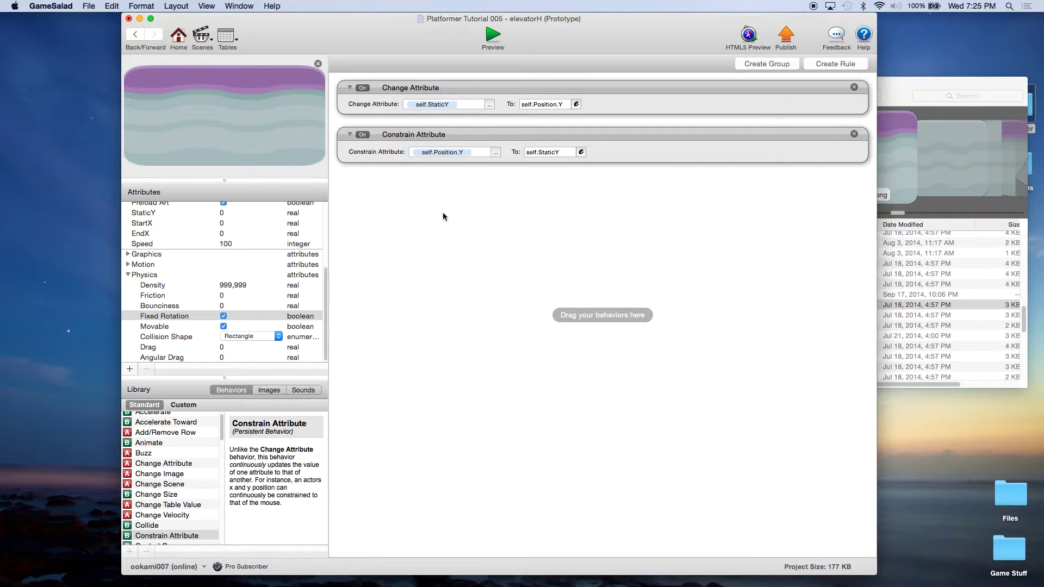
Step: Collapse the Change Attribute and Constrain Attribute behaviors and the Physics attribute group
left_click(350, 87)
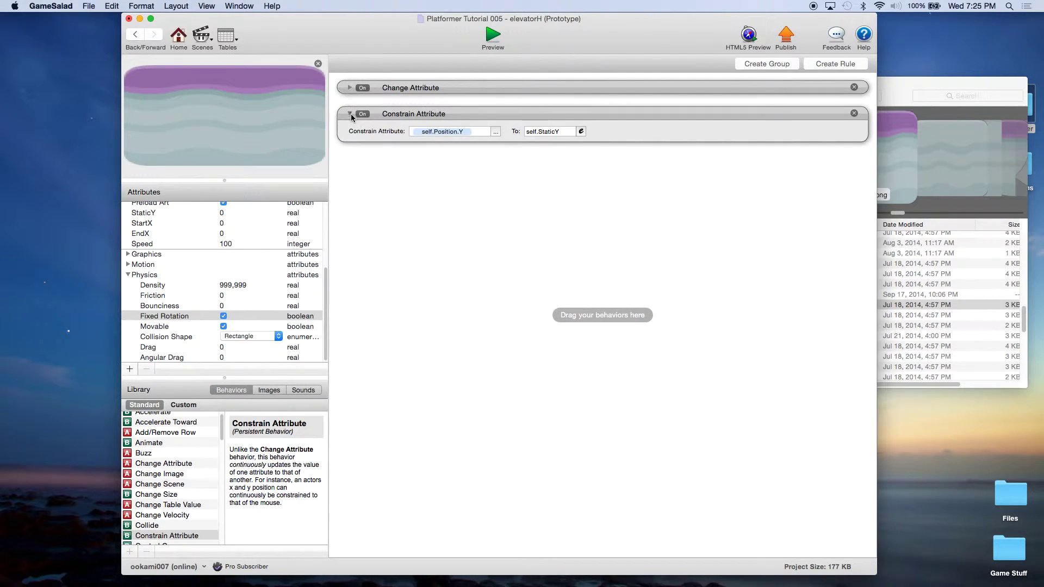
left_click(350, 114)
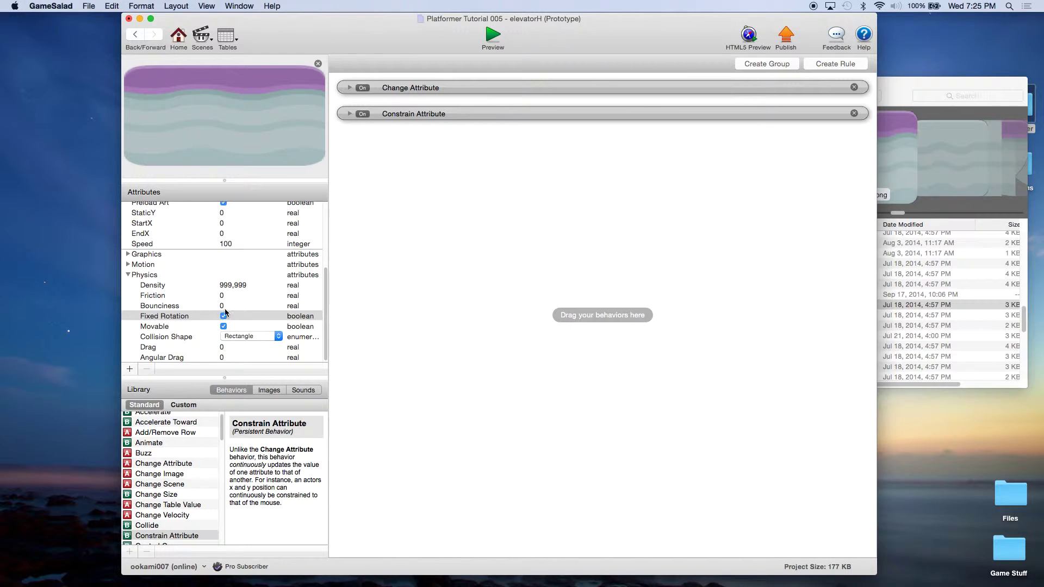
left_click(129, 275)
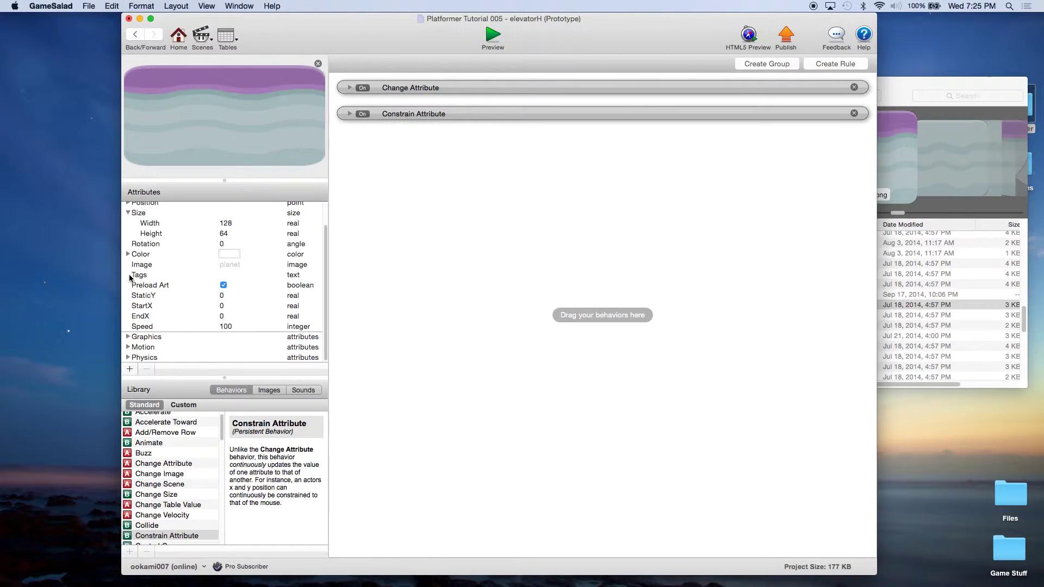
left_click(152, 308)
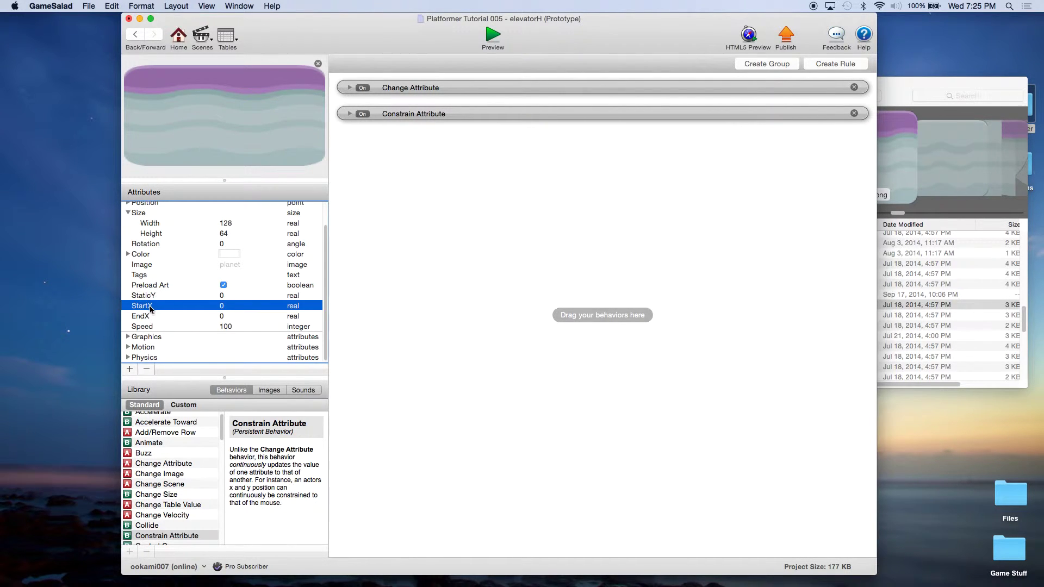
left_click(150, 318)
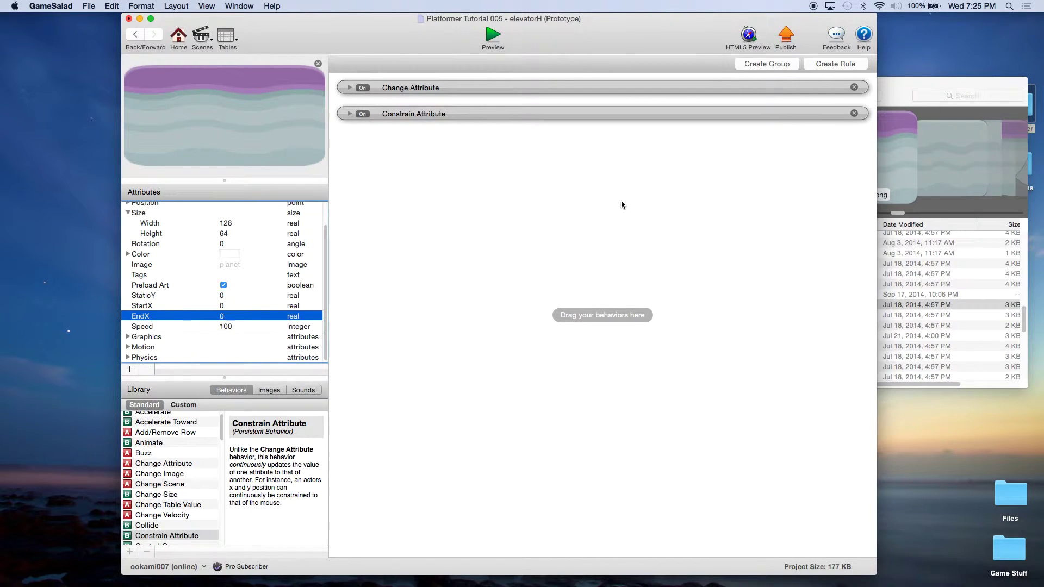
Step: Add another Change Attribute behavior below Constrain Attribute and choose the actor's X linear velocity as the attribute to change
left_click(171, 463)
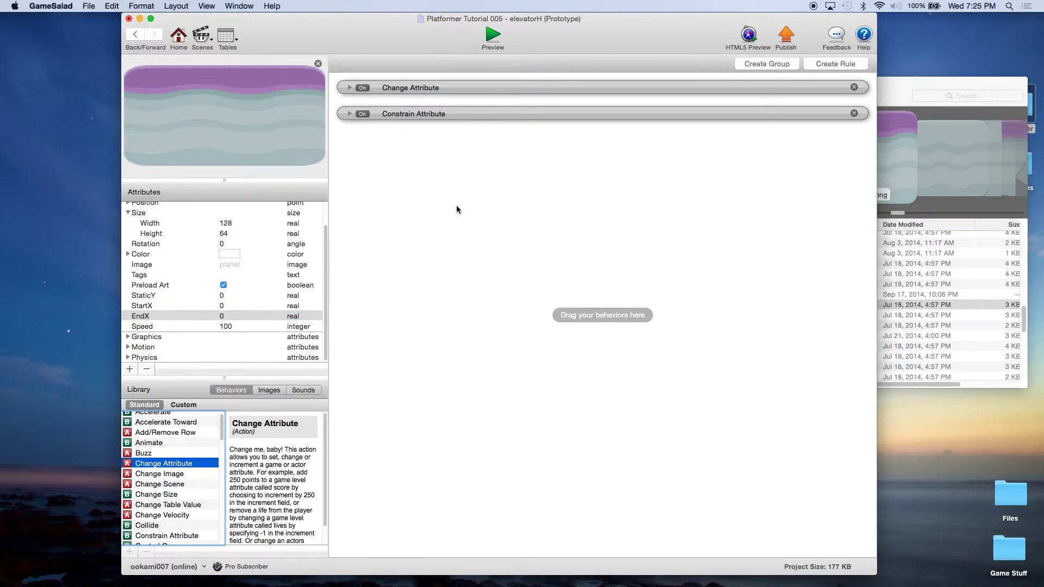
left_click_drag(158, 463, 442, 164)
left_click(490, 157)
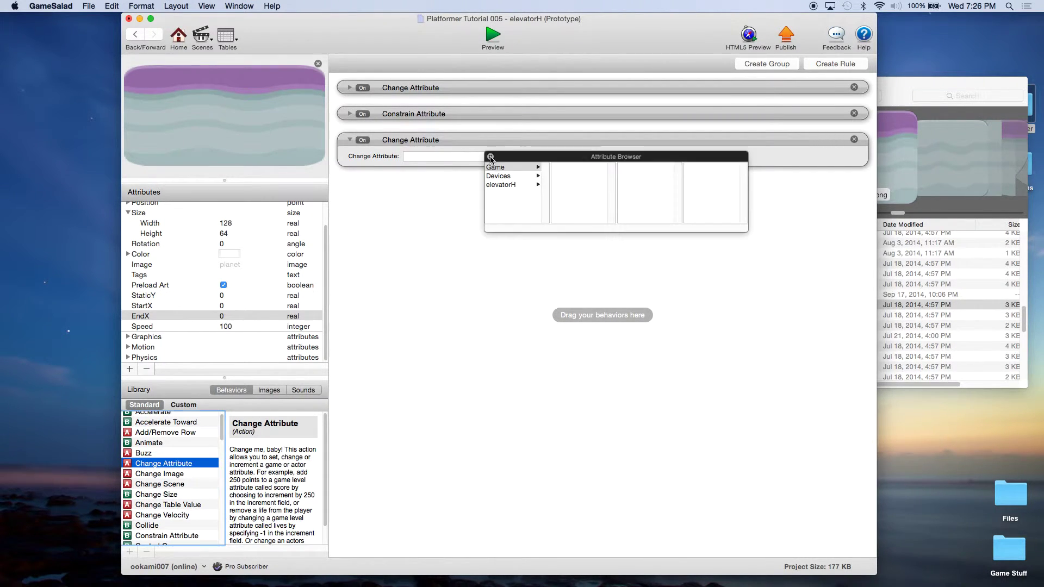
left_click(505, 185)
scroll(590, 191, "down", 5)
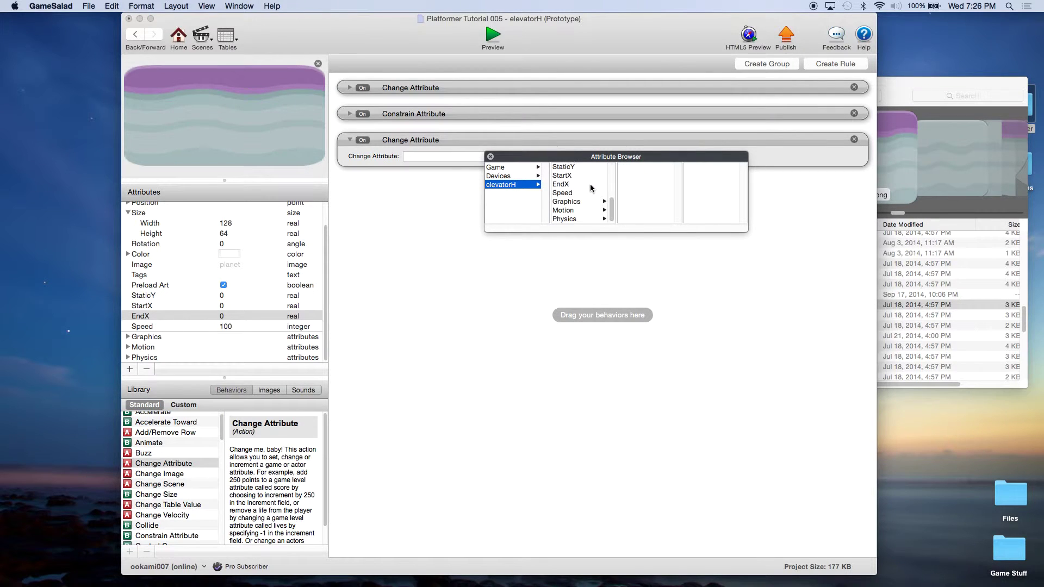
left_click(575, 211)
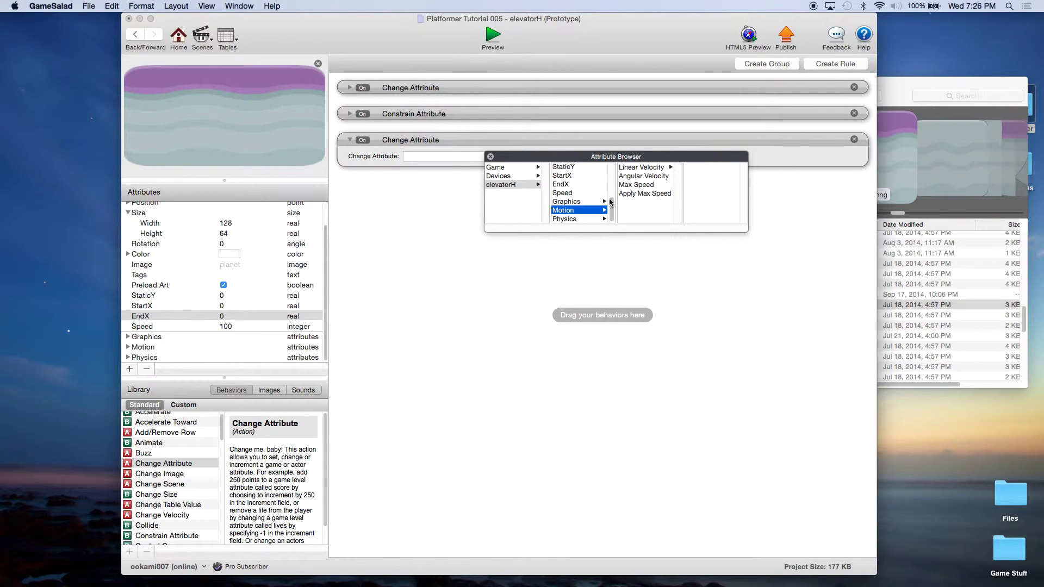
left_click(637, 168)
left_click(694, 168)
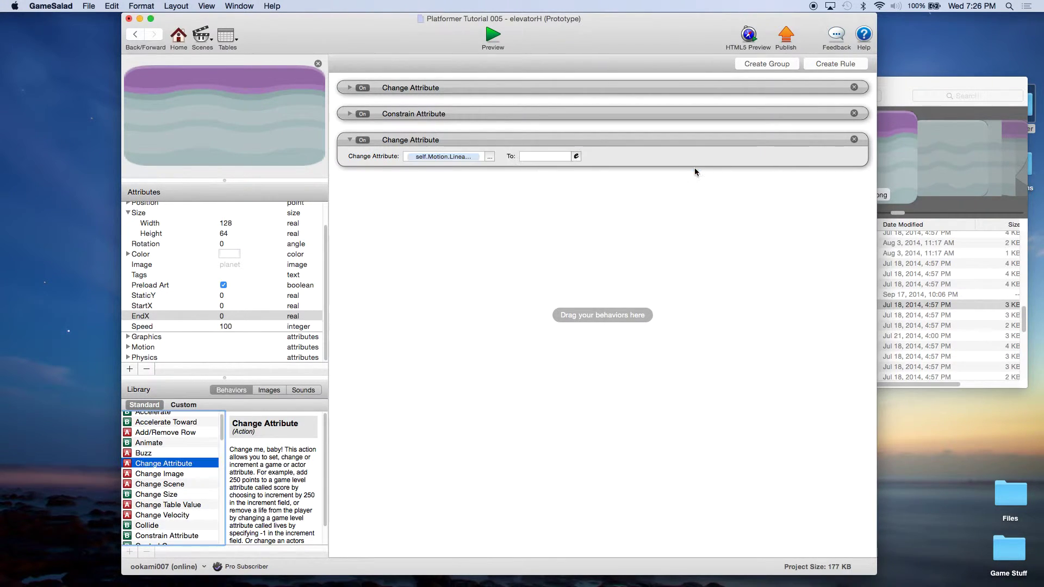
Step: Set the linear velocity Change Attribute behavior's value to the expression self.Speed
left_click(576, 156)
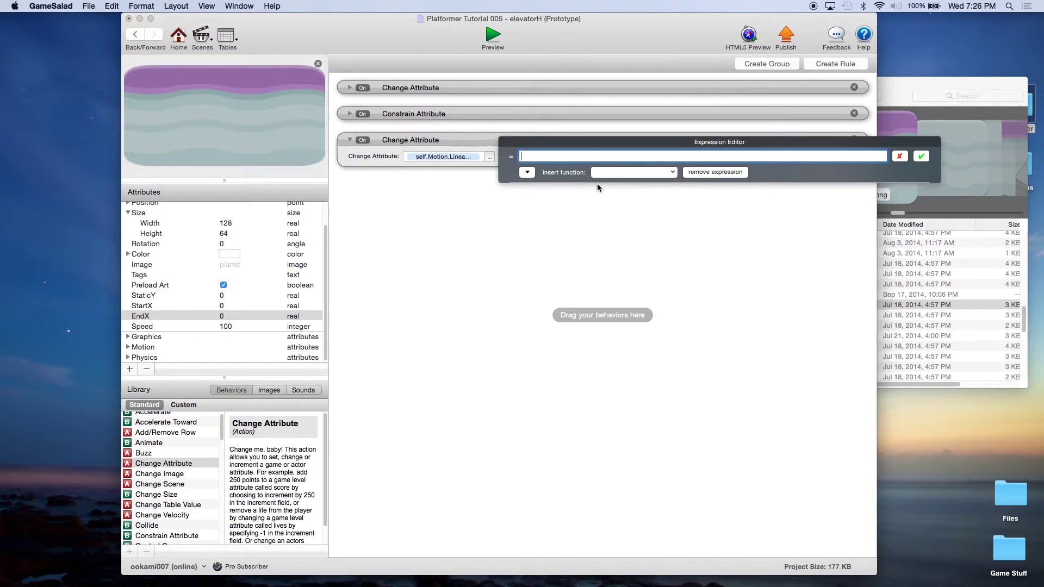
left_click(527, 173)
left_click(539, 205)
scroll(670, 206, "down", 3)
left_click(626, 212)
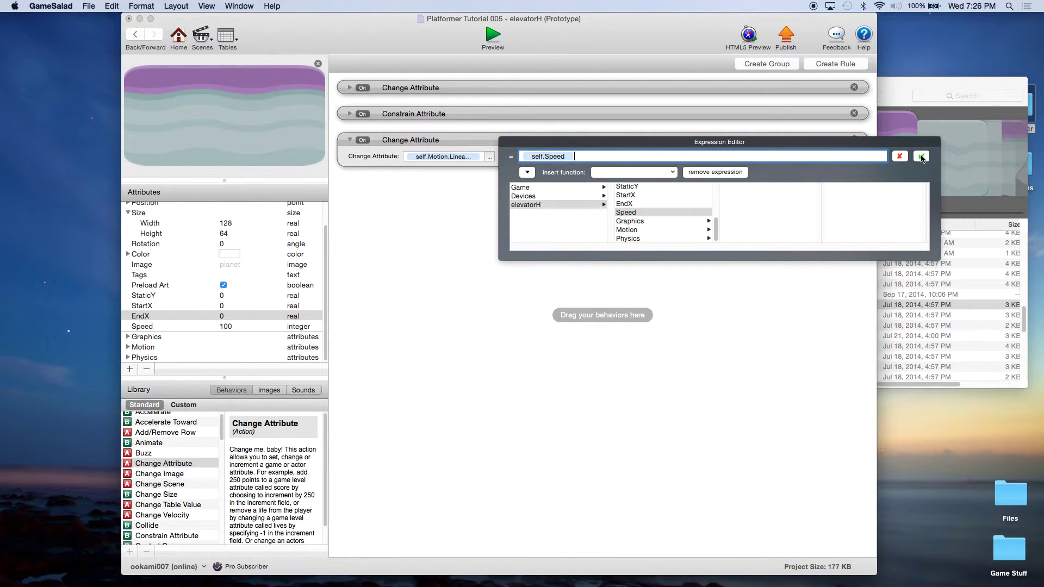
left_click(921, 158)
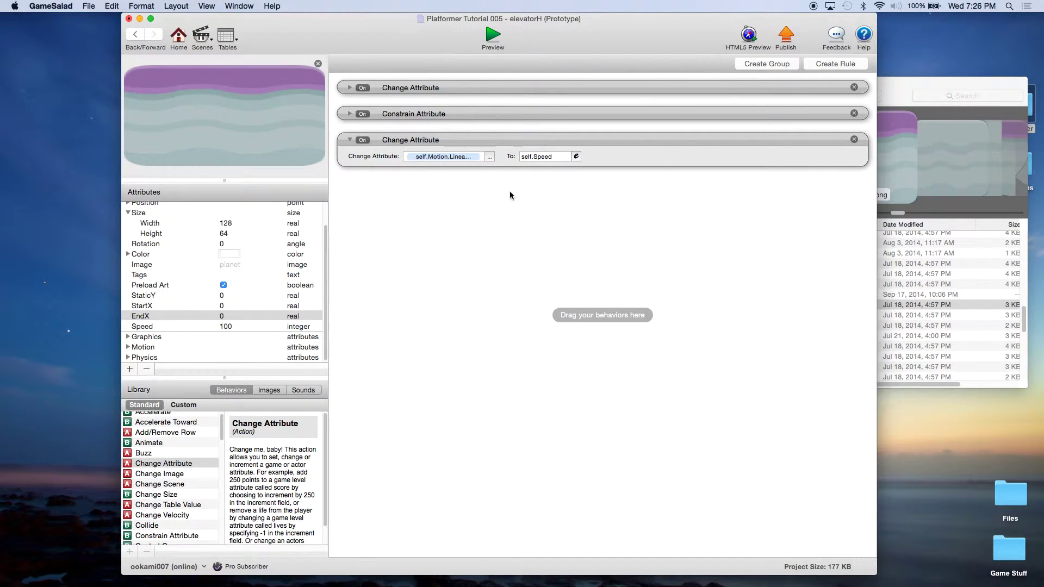
Step: Create a rule below the behaviors with an Attribute condition that checks self.Position.X
left_click(825, 66)
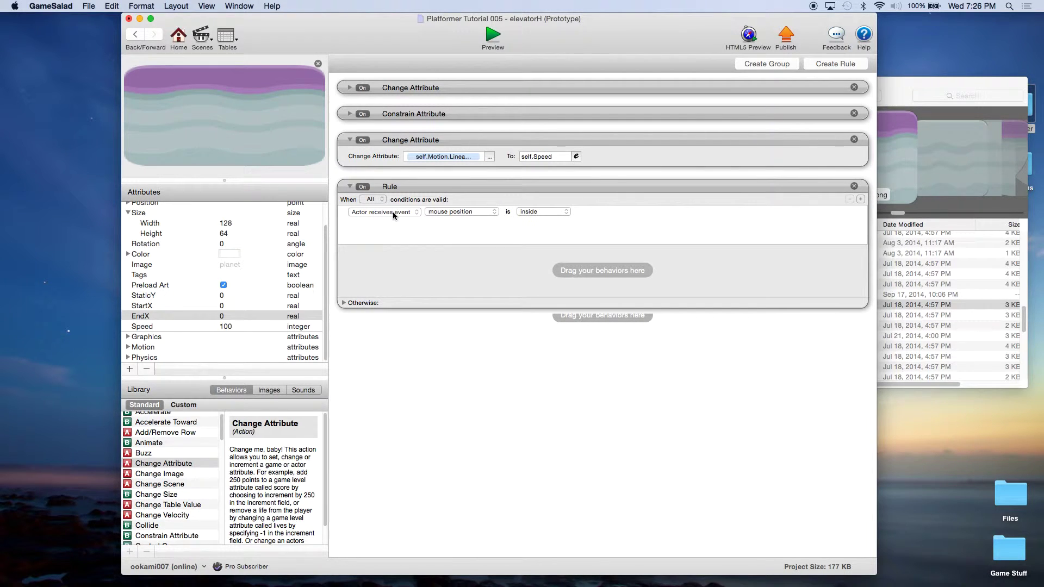
left_click(408, 212)
left_click(465, 218)
left_click(494, 211)
left_click(510, 241)
left_click(568, 241)
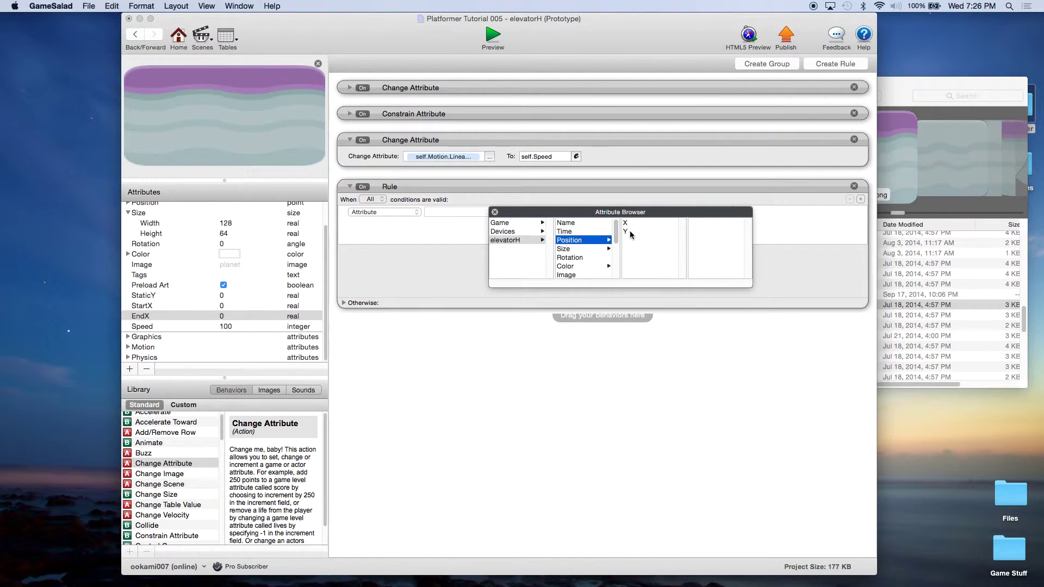
left_click(628, 223)
Step: Complete the rule's condition so that self.Position.X must be greater than self.EndX
left_click(519, 212)
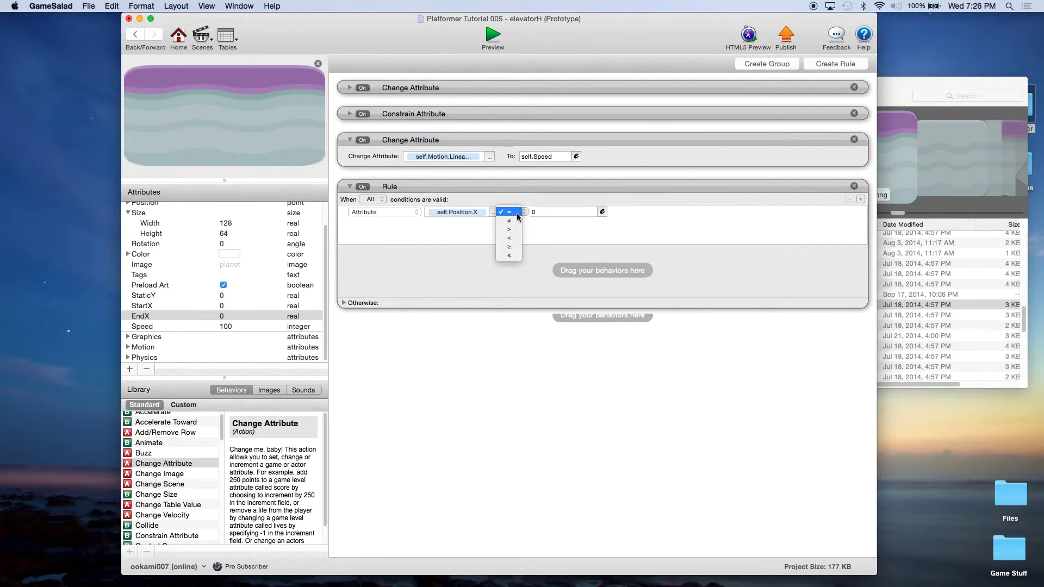
left_click(517, 229)
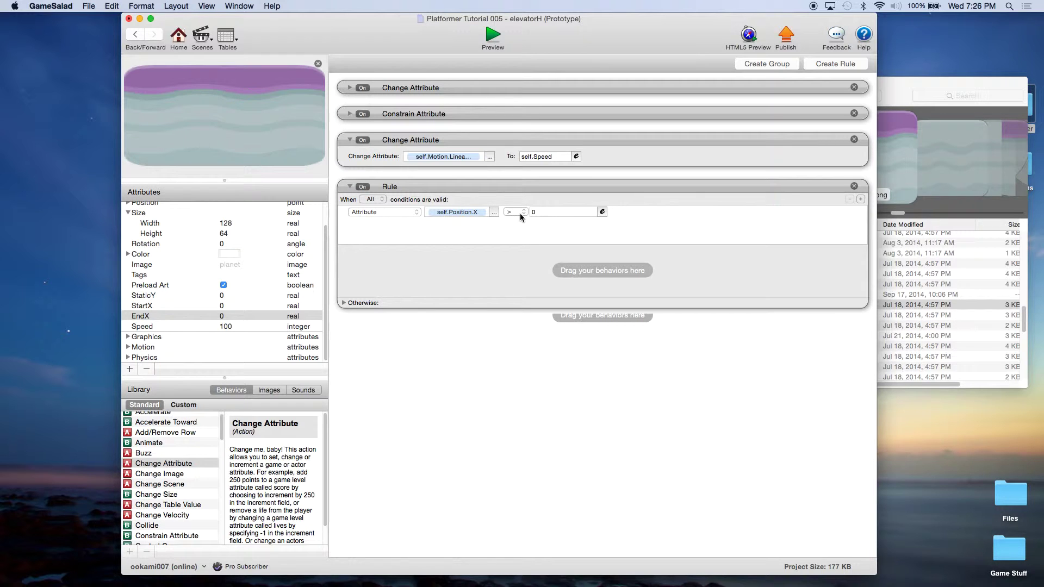
left_click(520, 213)
left_click(603, 213)
left_click(602, 212)
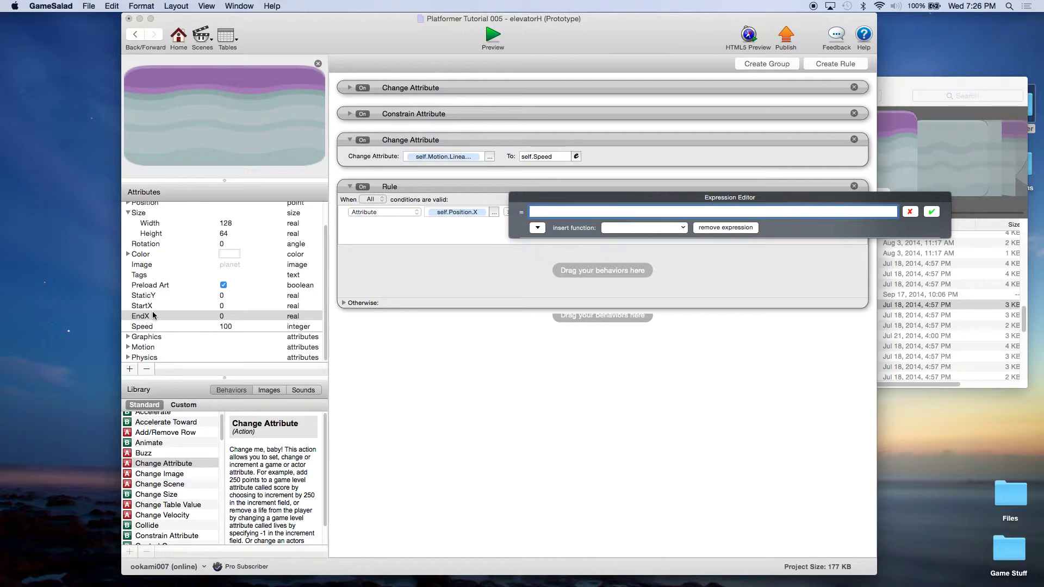
left_click(539, 228)
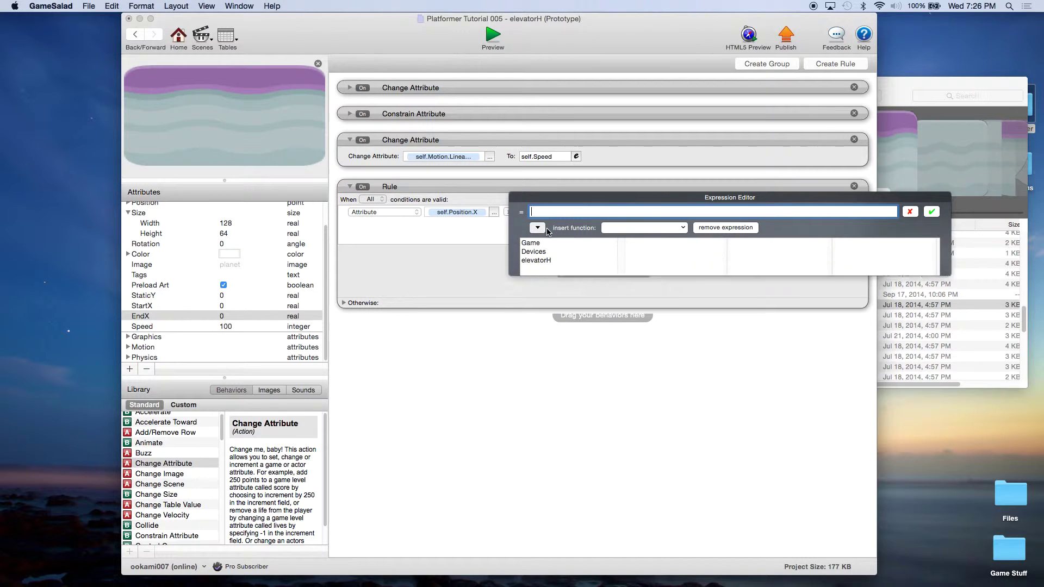
left_click(536, 260)
scroll(686, 258, "down", 5)
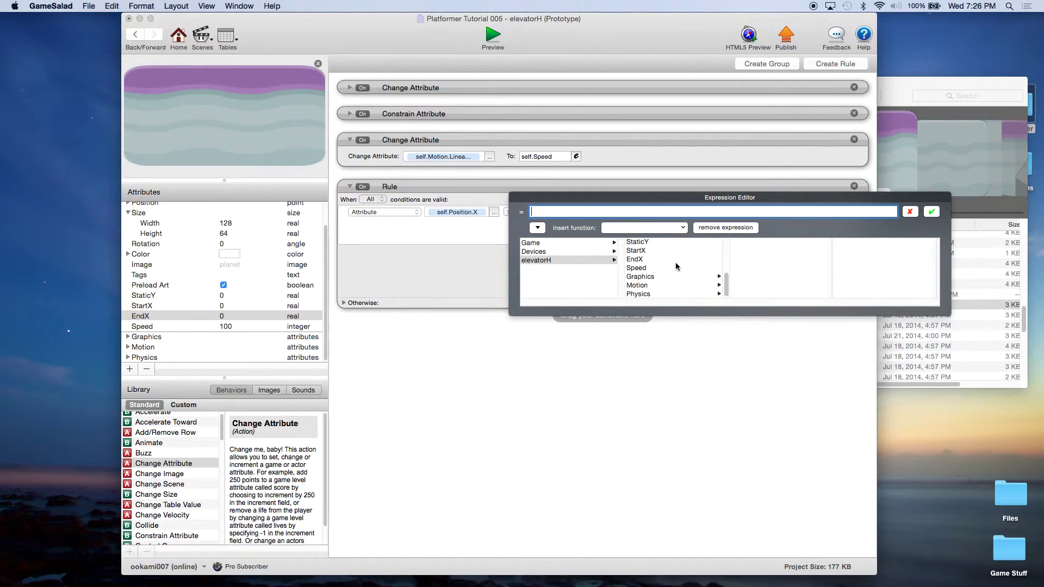
left_click(644, 260)
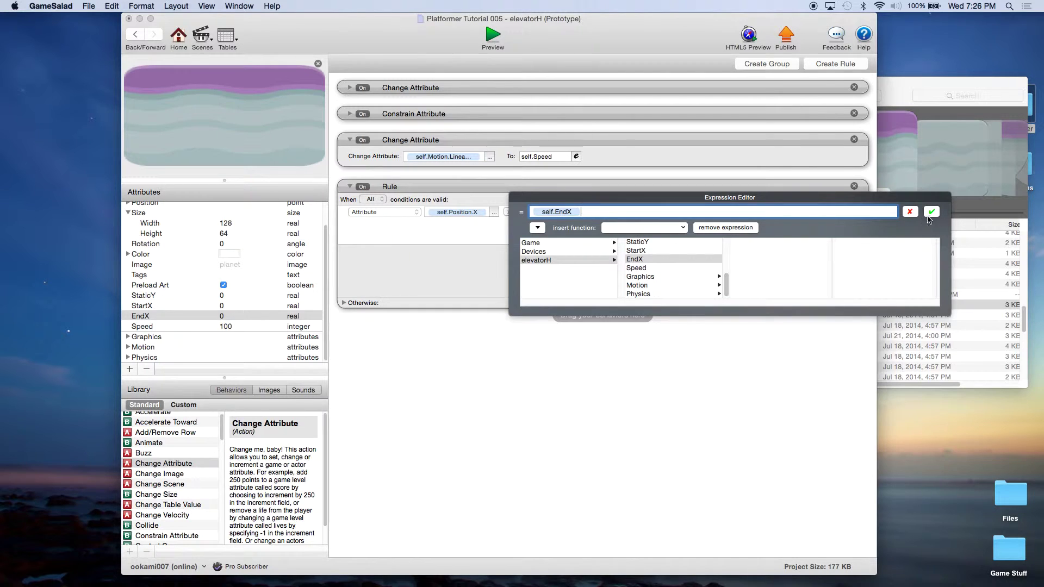
key("Return")
left_click(503, 263)
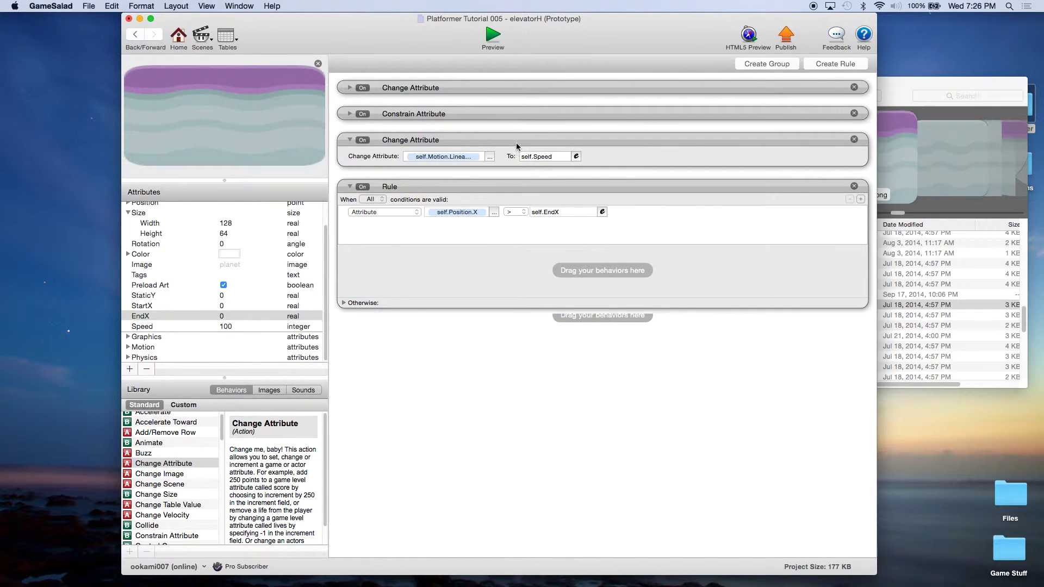
Step: Copy the linear velocity Change Attribute behavior into the rule and set the copy's value to -self.Speed
left_click(547, 142)
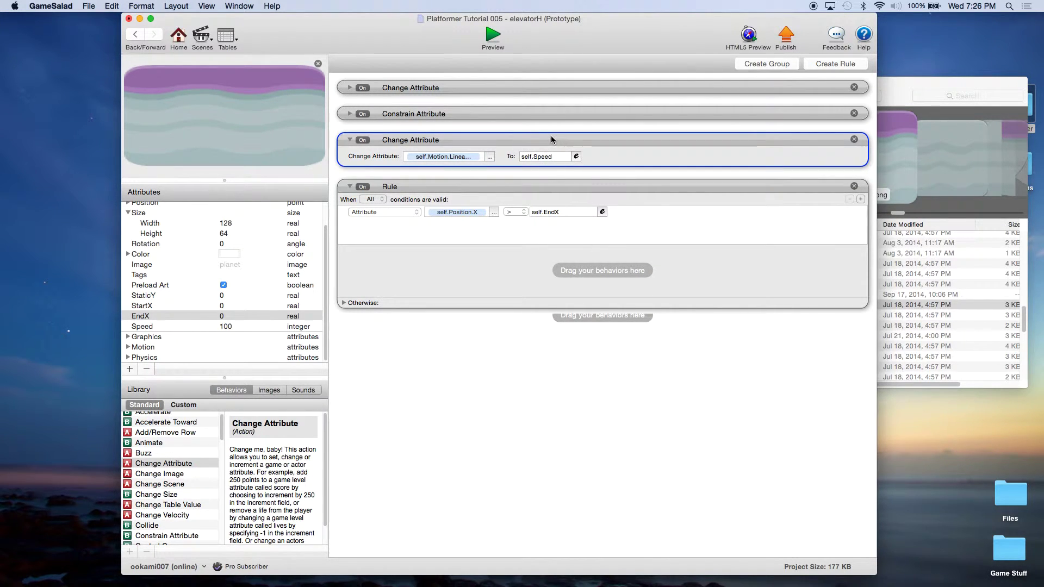
left_click_drag(550, 139, 554, 270, "alt")
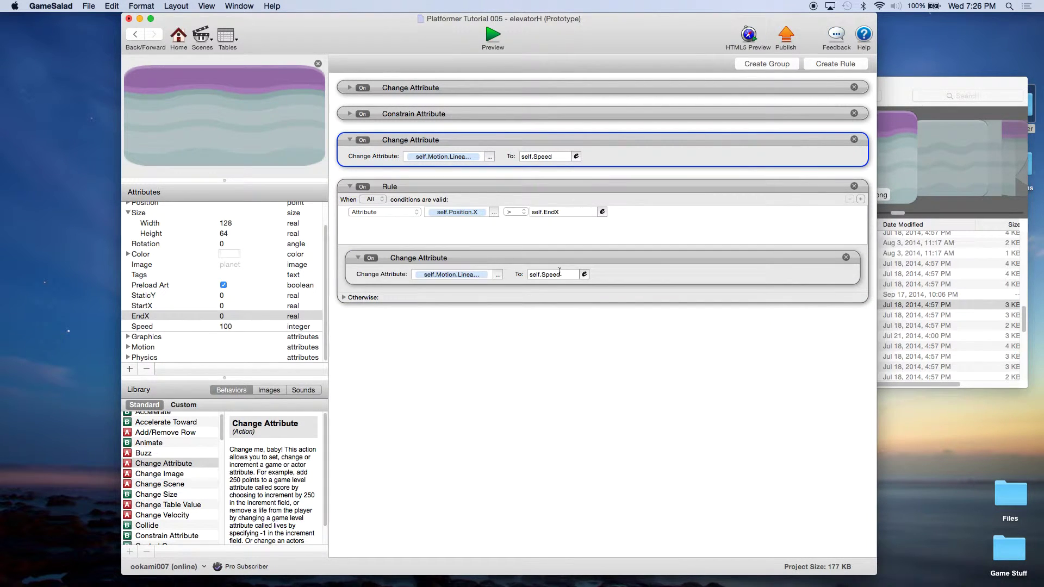
left_click(584, 275)
key("Left")
type("-")
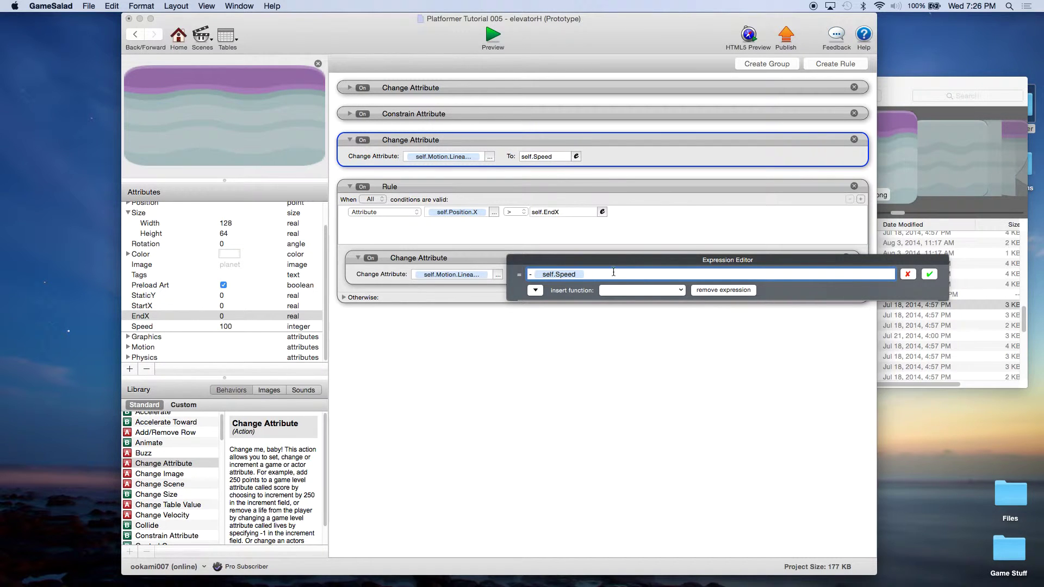
left_click(929, 274)
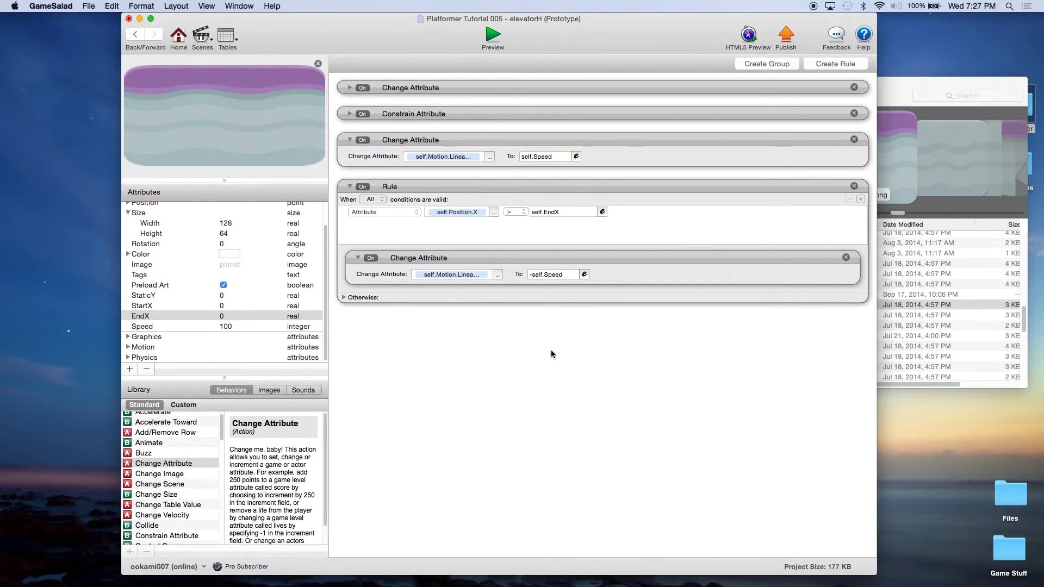
Step: Rename the rule as "Hits the end, goes left"
double_click(396, 186)
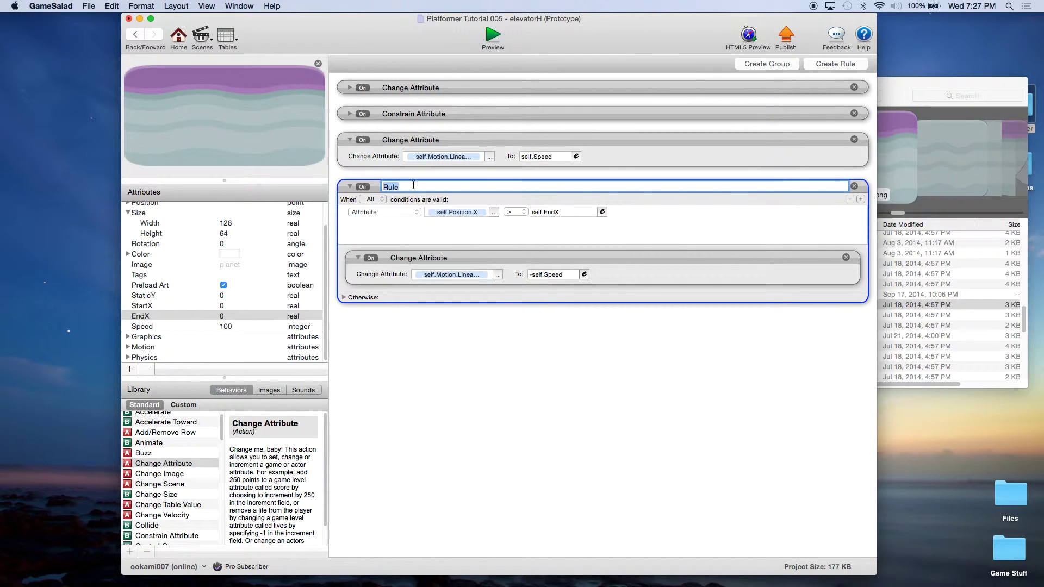
type("End")
key("BackSpace")
key("BackSpace")
key("BackSpace")
type("Hits the end, goes left")
key("Return")
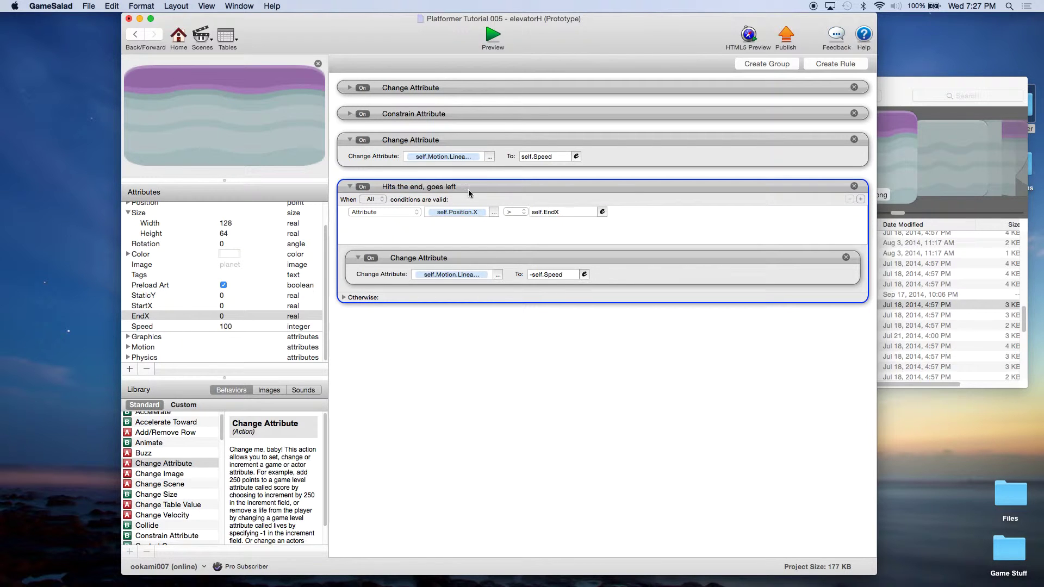
Step: Duplicate the "Hits the end, goes left" rule below itself and change the copy's condition to self.Position.X < self.StartX
left_click_drag(483, 187, 489, 328)
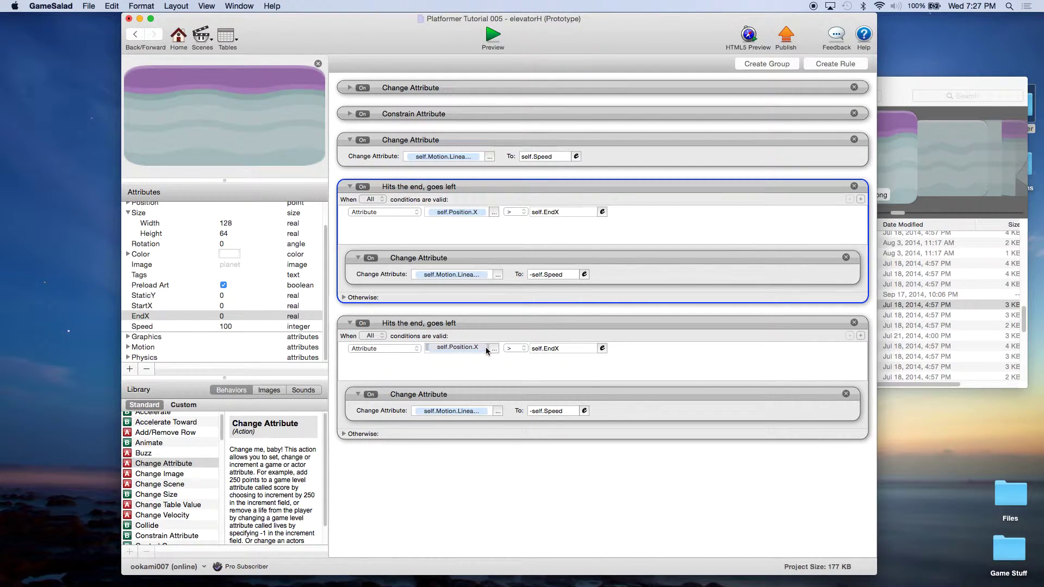
left_click(521, 348)
left_click(514, 360)
left_click(602, 348)
left_click(537, 364)
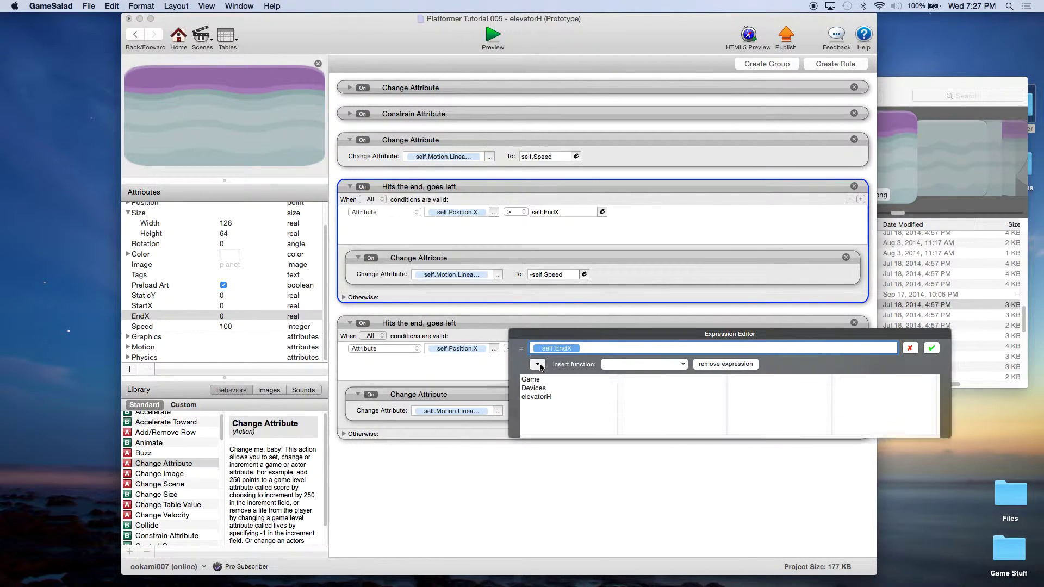
left_click(549, 400)
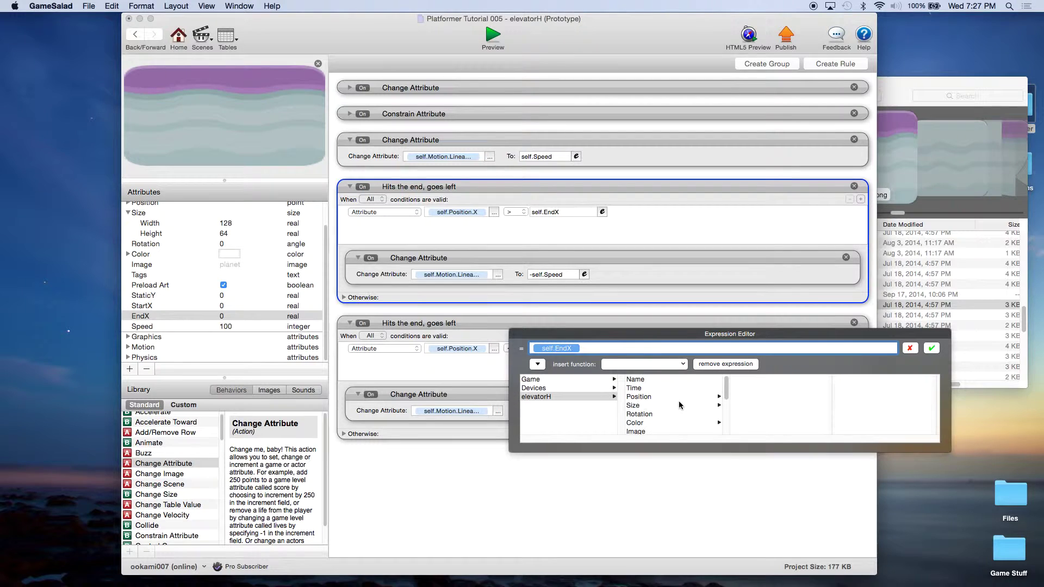
left_click(646, 387)
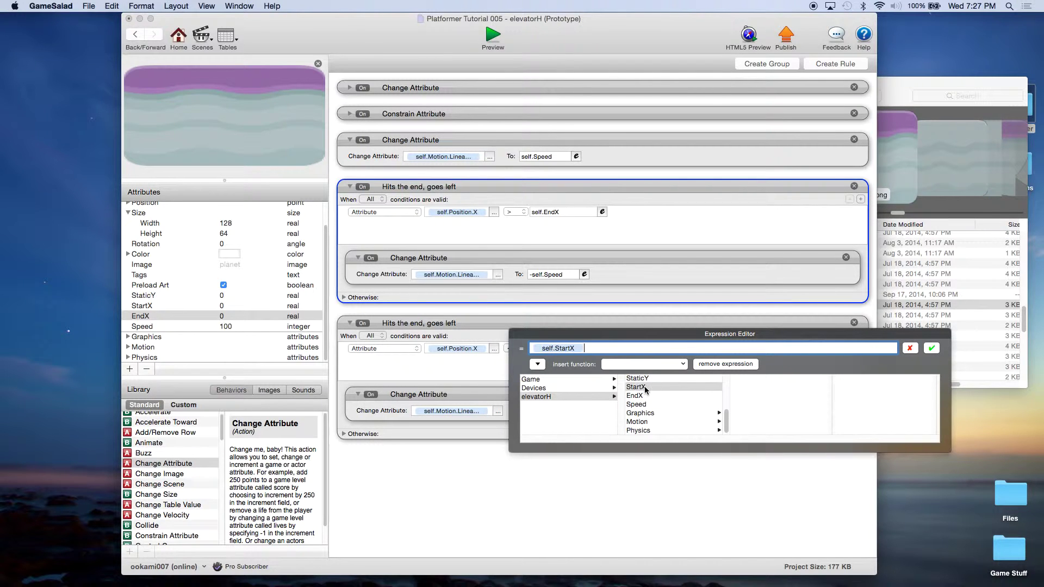
left_click(931, 348)
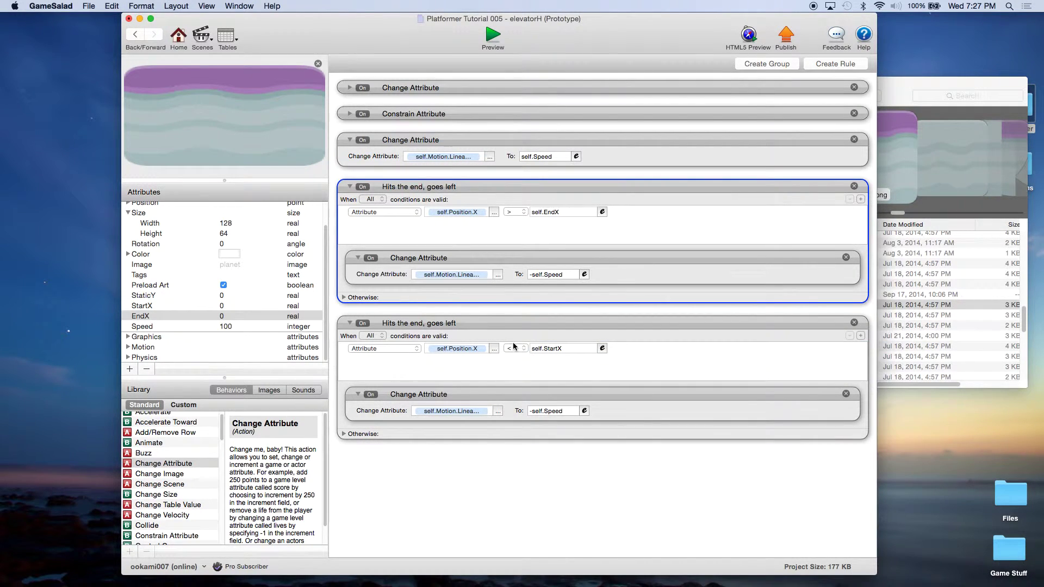
Step: Remove the minus sign from the duplicated rule's Change Attribute value so it reads self.Speed
left_click(585, 411)
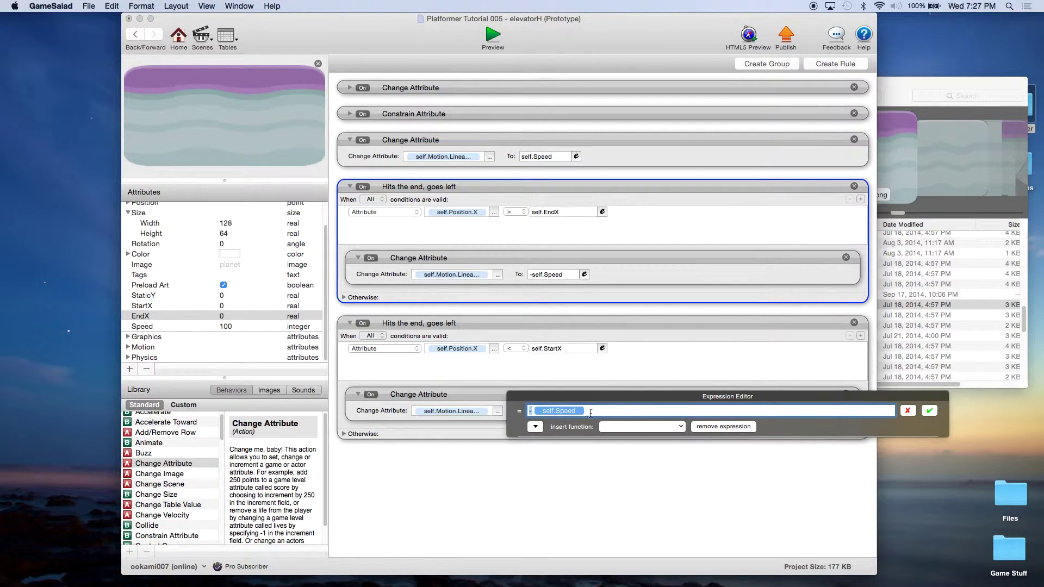
left_click(591, 411)
key("Home")
key("Delete")
left_click(929, 411)
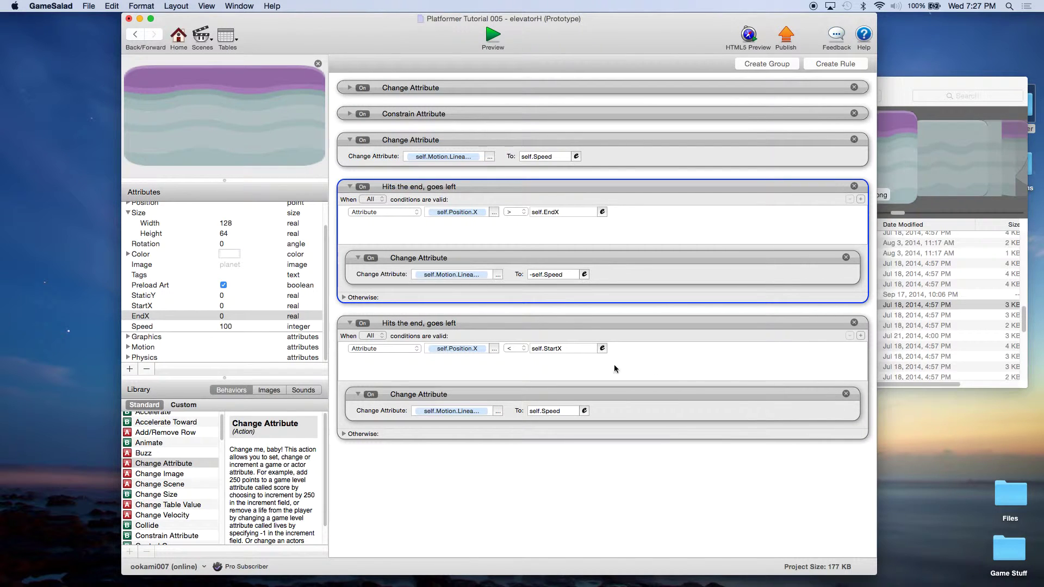
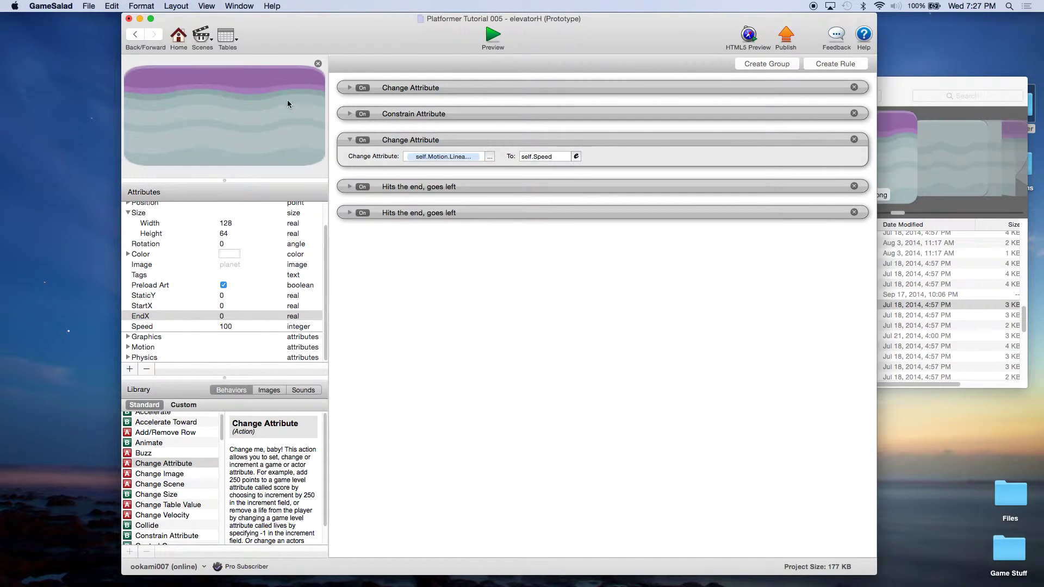
Step: Save the project and place an elevatorH actor in the Initial Scene just beyond the right end of the middle grass platform
left_click(89, 6)
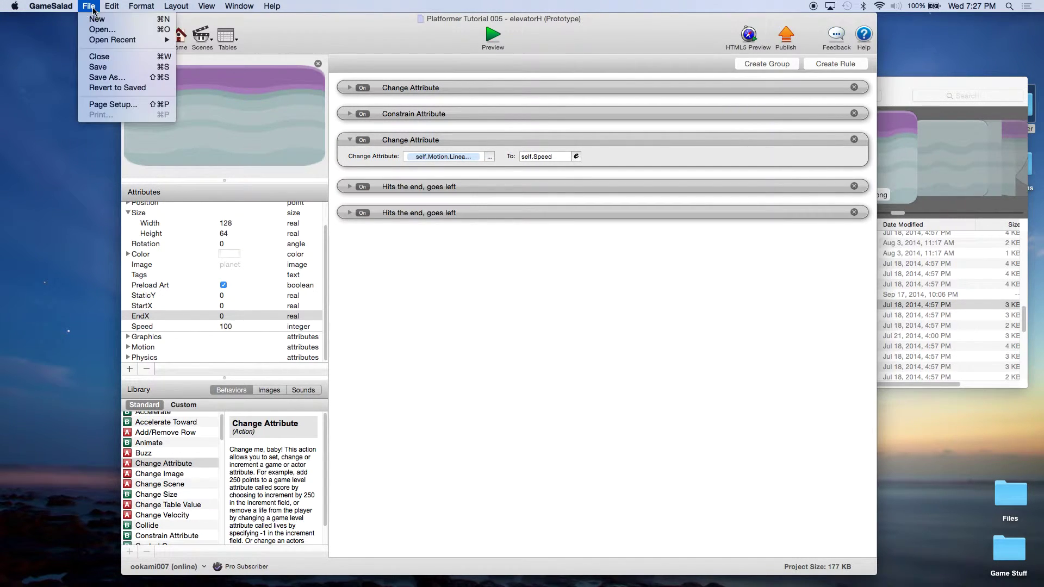
left_click(113, 67)
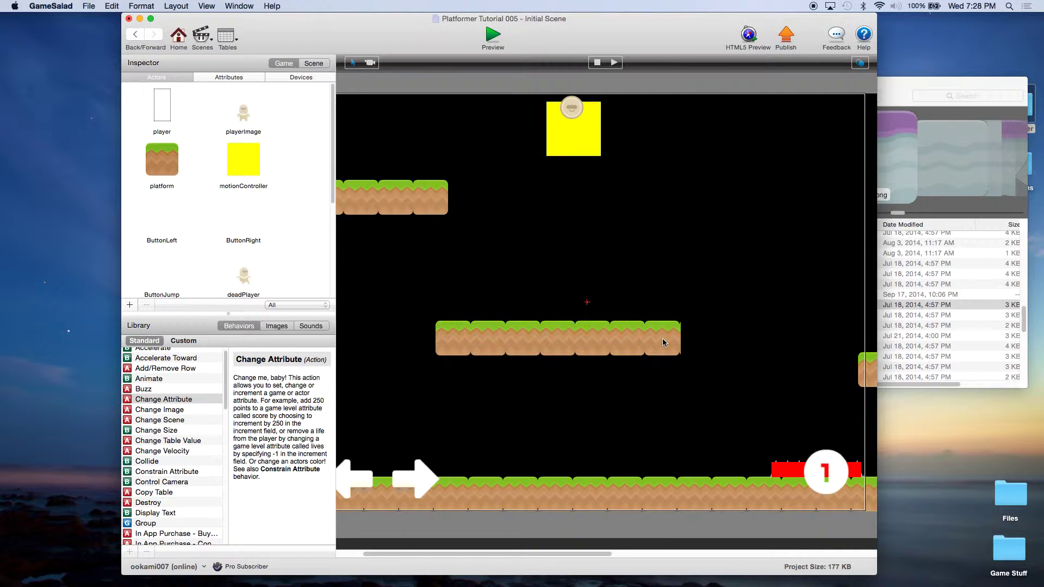
scroll(256, 240, "down", 5)
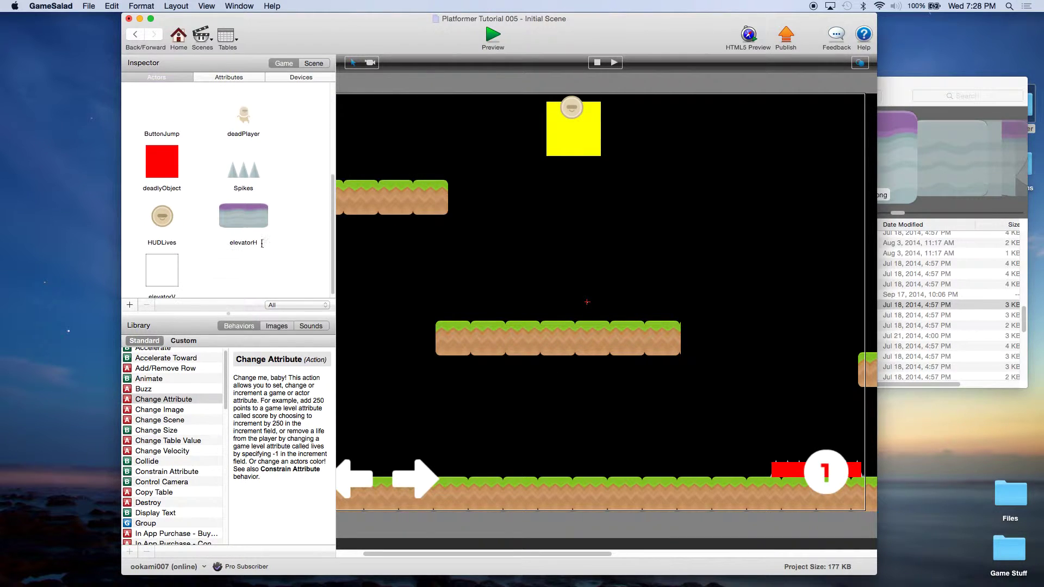
left_click(241, 221)
left_click_drag(241, 220, 709, 342)
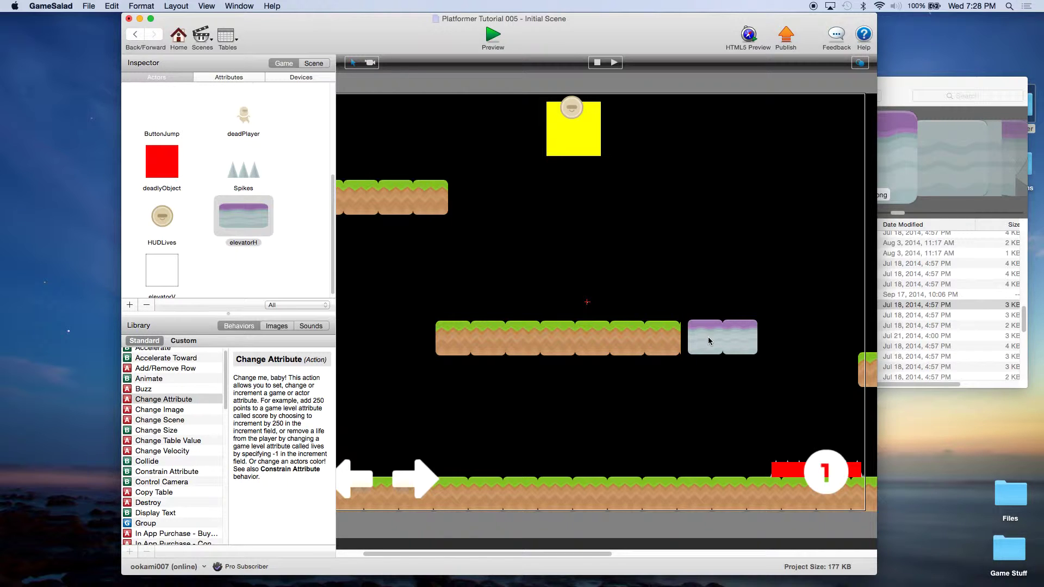
Step: Move the elevatorH instance flush against the right end of the middle grass platform and set its StartX to 750
left_click(709, 341)
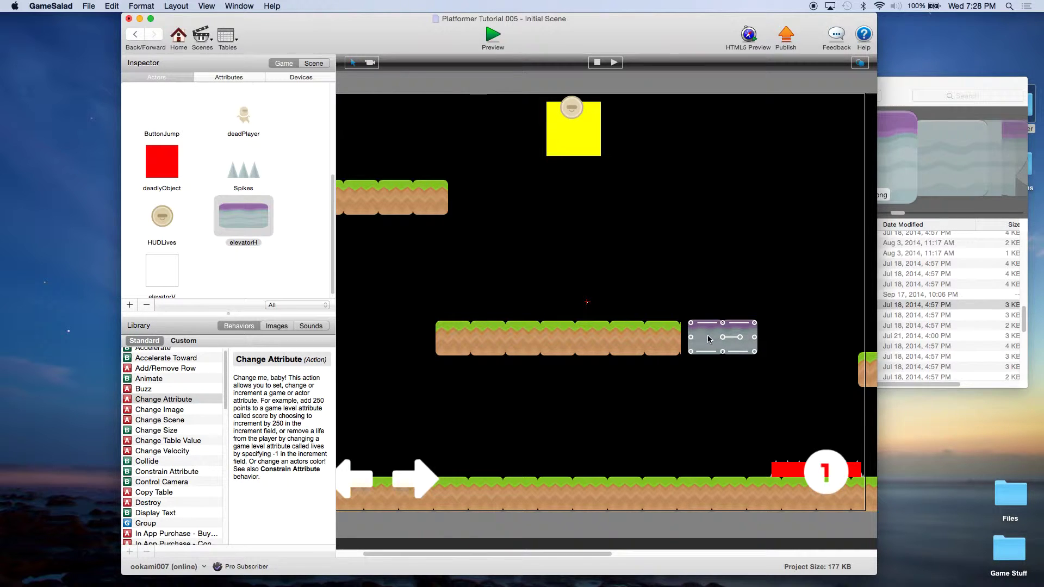
left_click_drag(708, 338, 702, 340)
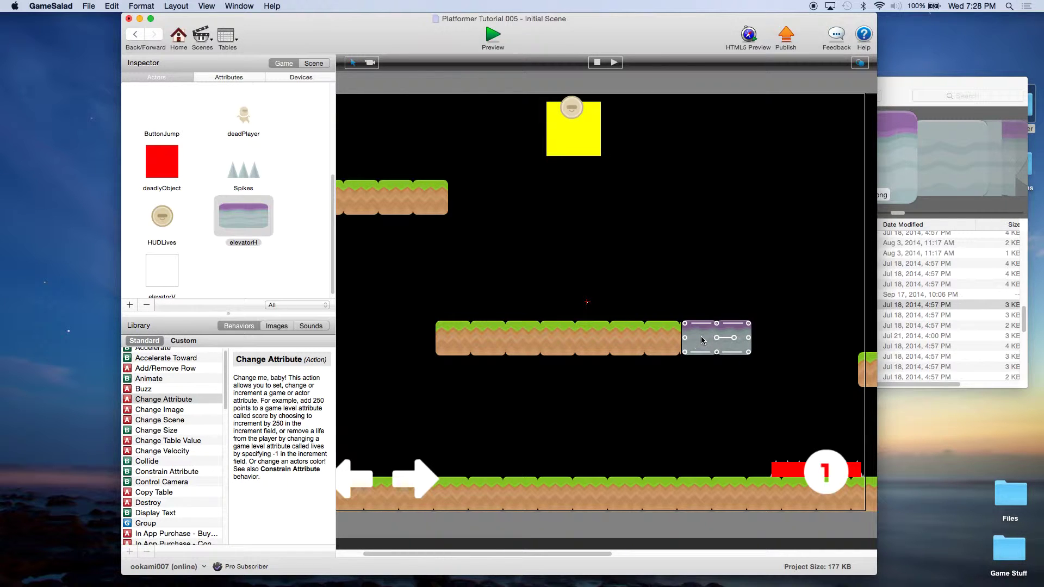
double_click(704, 338)
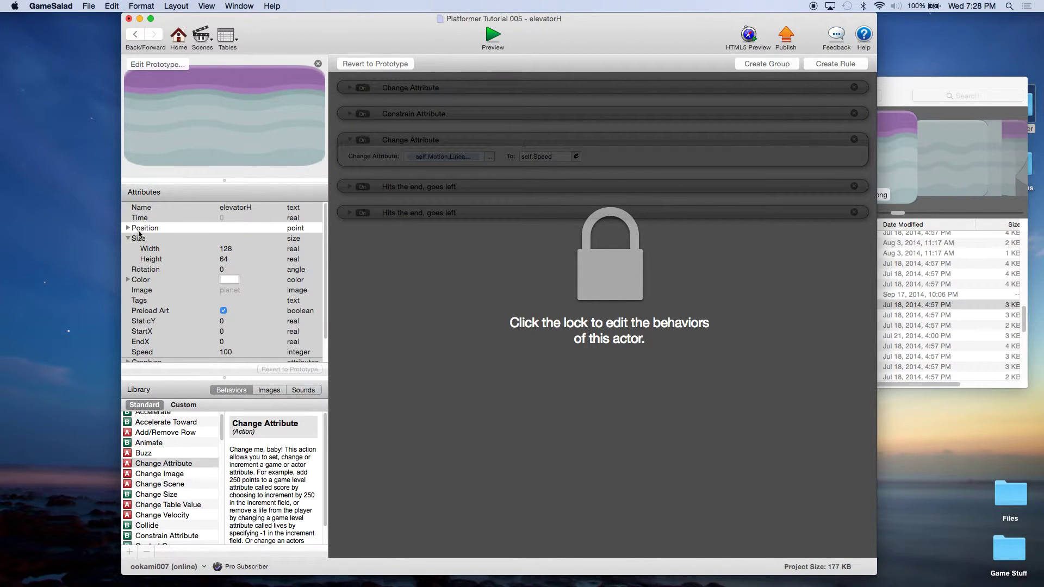
left_click(129, 228)
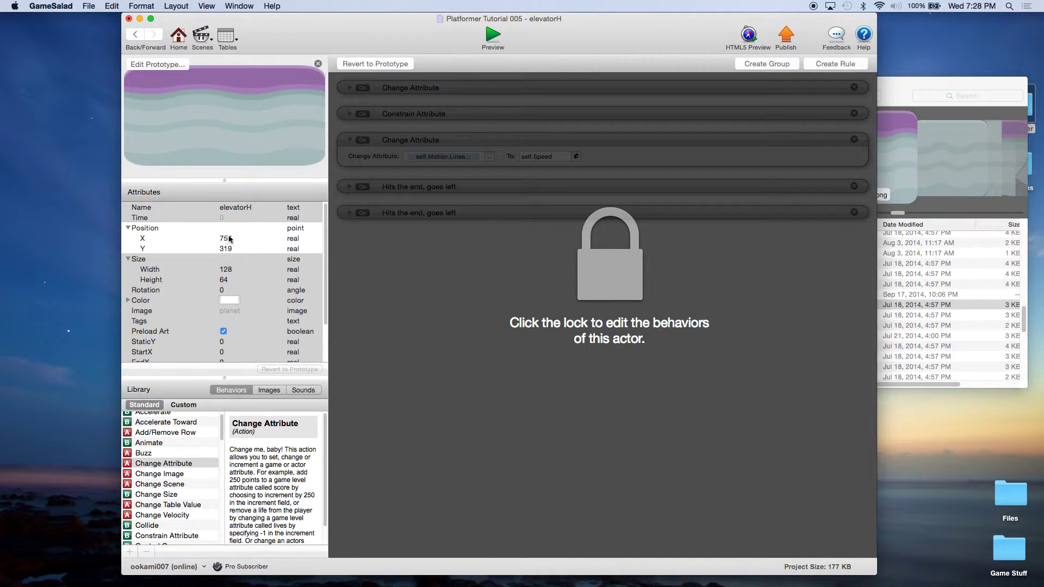
double_click(223, 354)
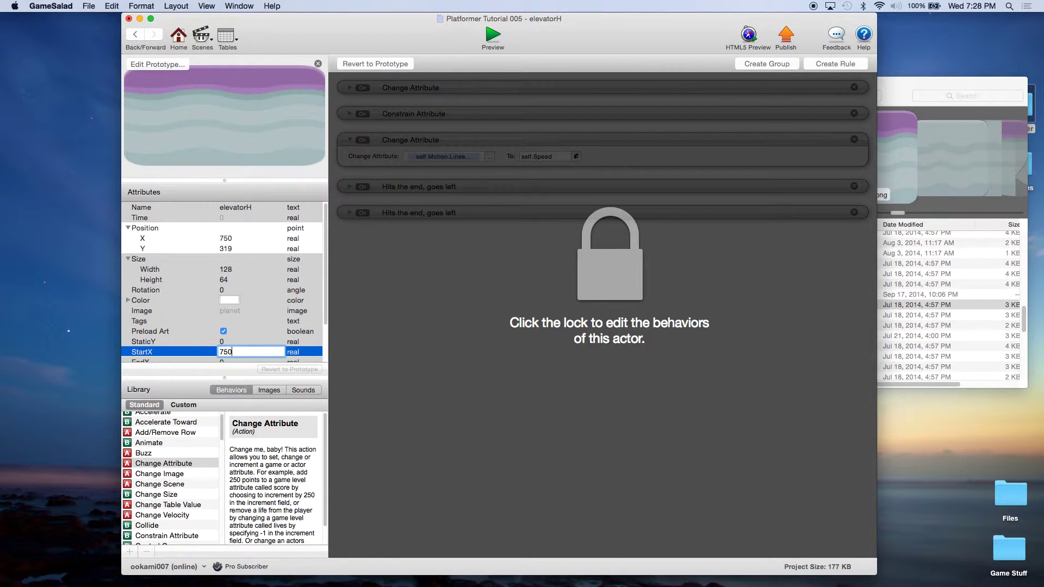
left_click(226, 359)
scroll(242, 340, "down", 3)
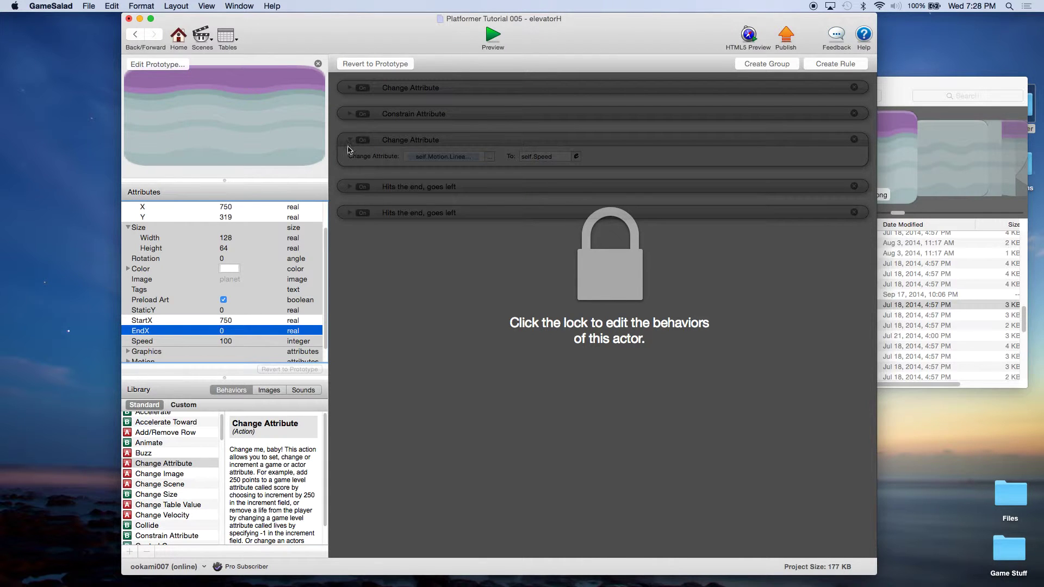
Step: Move the elevatorH instance in the scene right to X 942, near the lower right platform, and set its EndX to 942
left_click(140, 47)
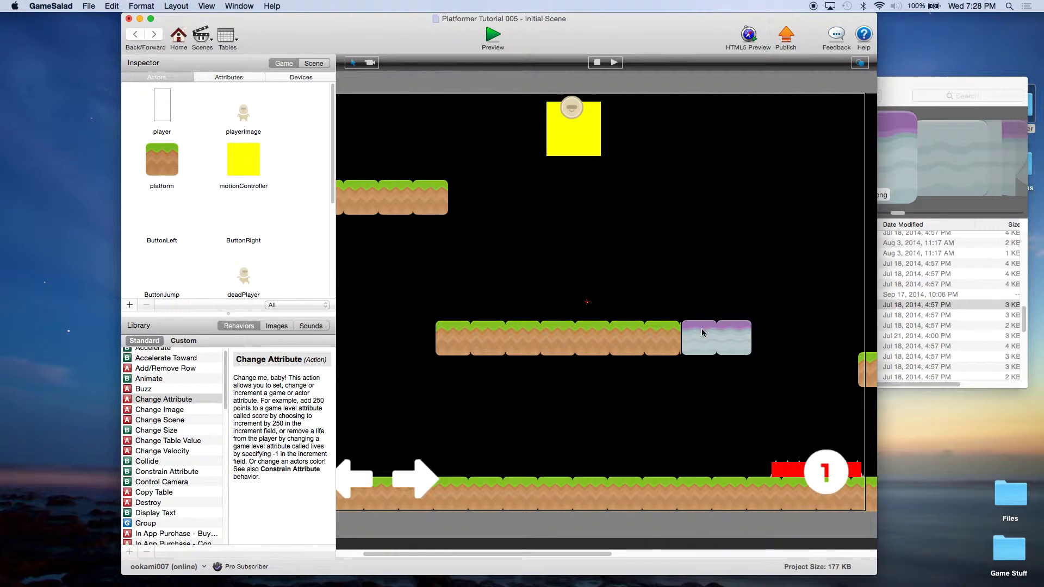
left_click(705, 337)
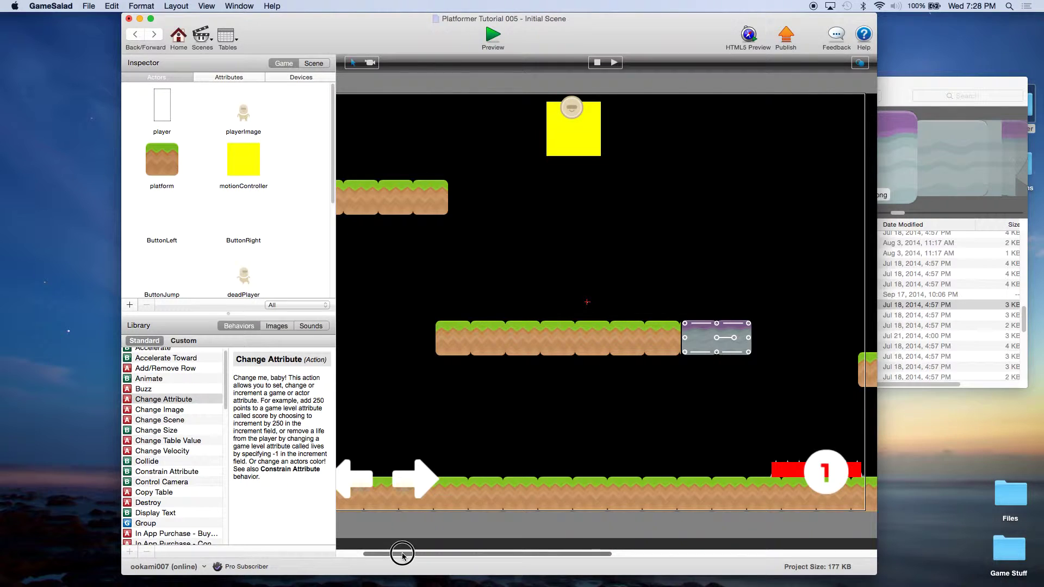
left_click_drag(401, 554, 450, 554)
left_click_drag(612, 342, 713, 347)
double_click(711, 346)
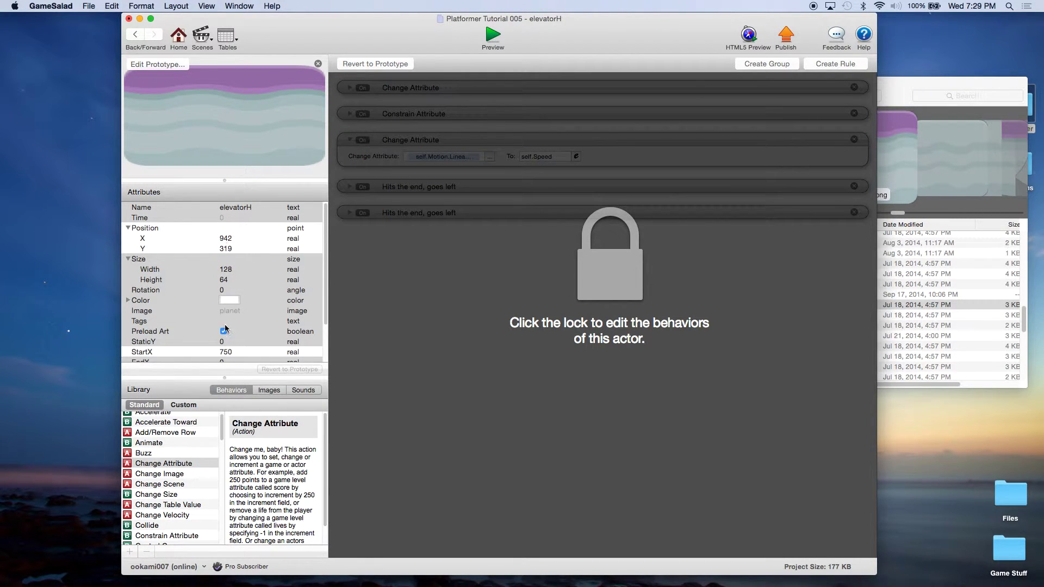
scroll(225, 359, "down", 1)
left_click(225, 354)
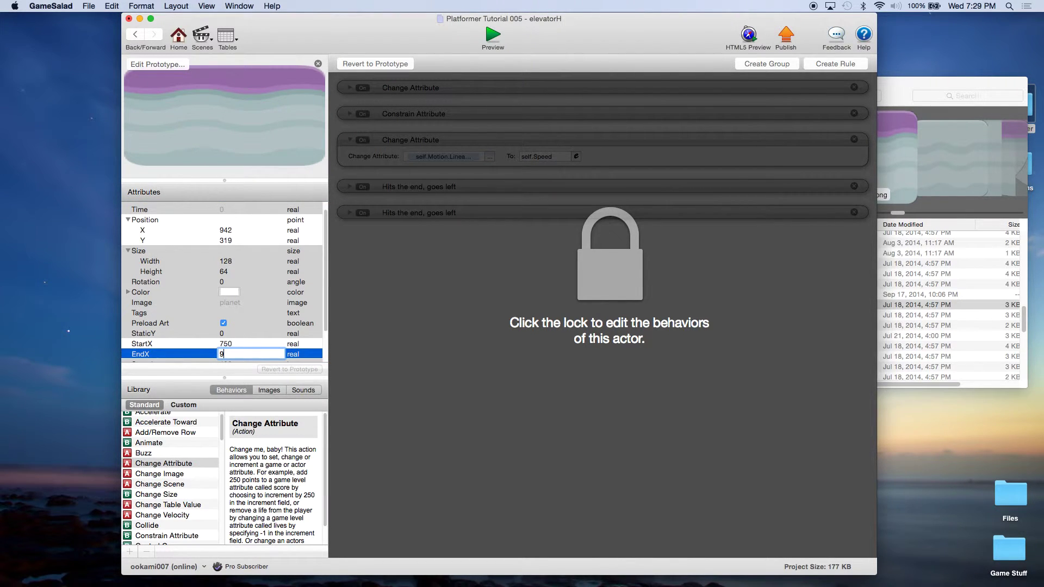
left_click(229, 345)
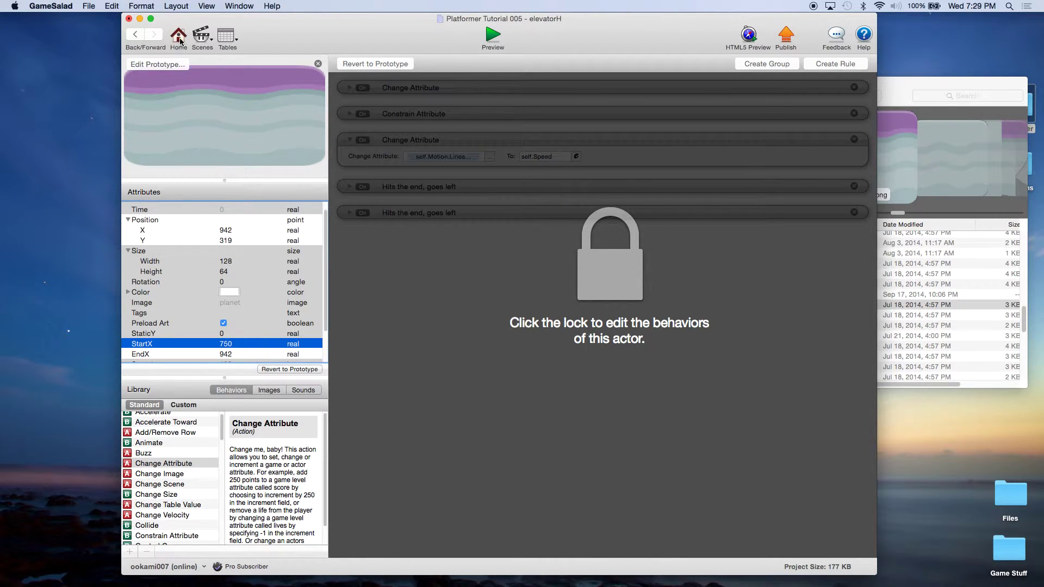
Step: Return to the Initial Scene and save the project
left_click(143, 39)
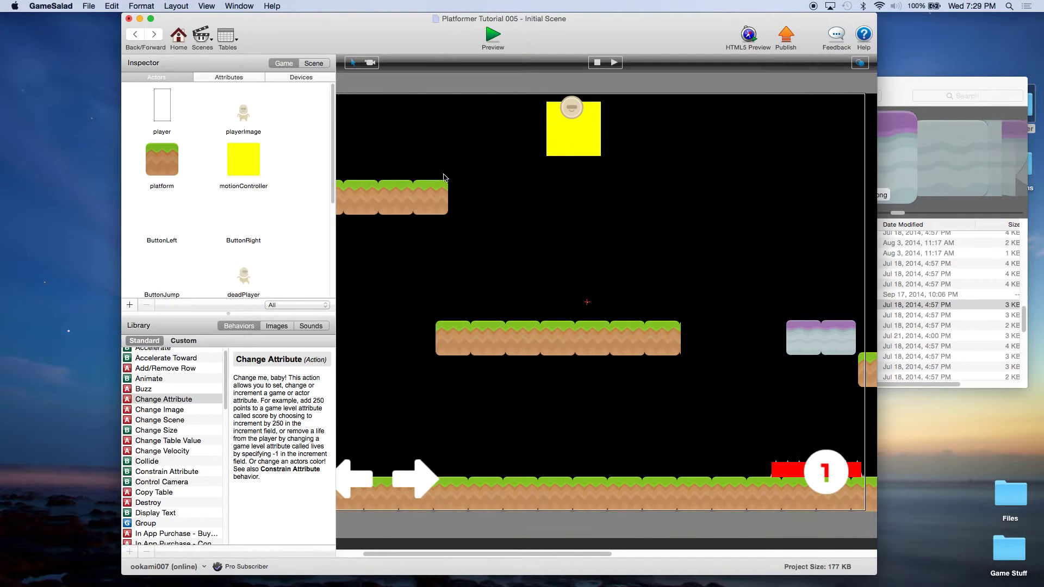
left_click(83, 6)
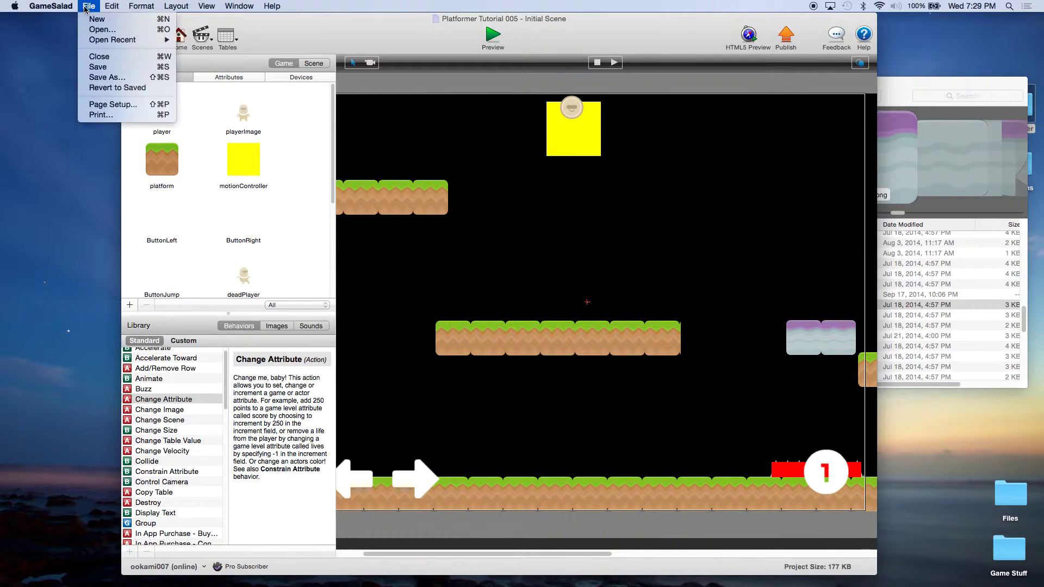
left_click(95, 69)
Step: Move the elevatorH instance back against the right end of the middle grass platform and save the project
left_click_drag(824, 345, 715, 343)
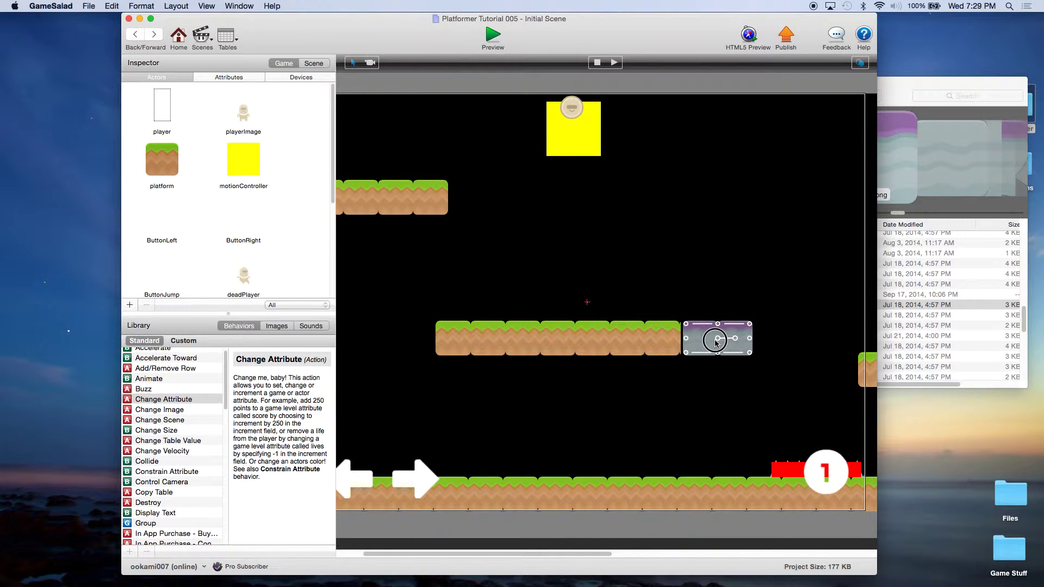
left_click_drag(716, 343, 714, 343)
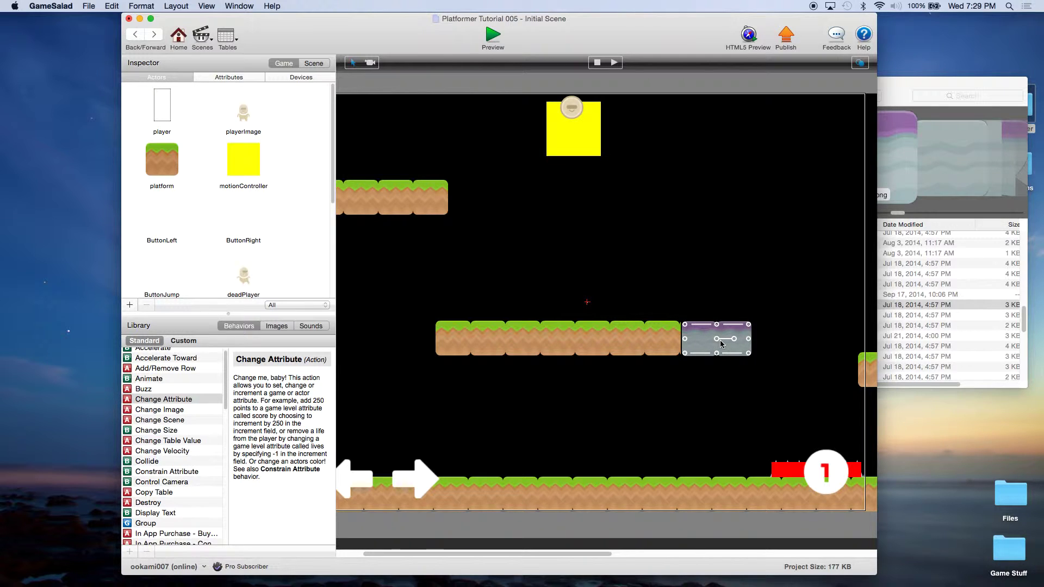
left_click(716, 368)
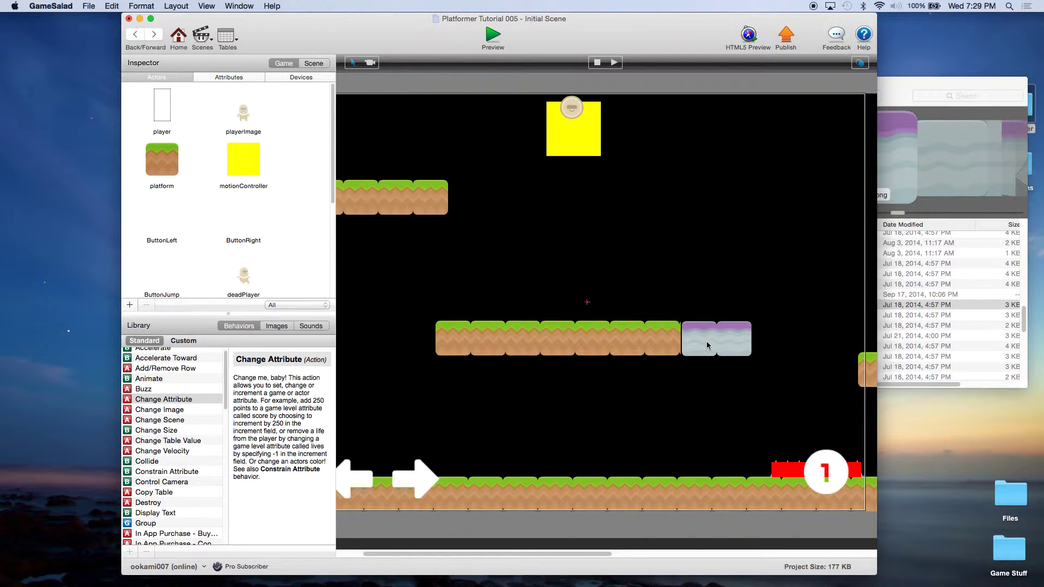
left_click(89, 6)
left_click(96, 67)
Step: Preview the game and walk the player along the middle platform to check how the elevator moves
left_click(493, 39)
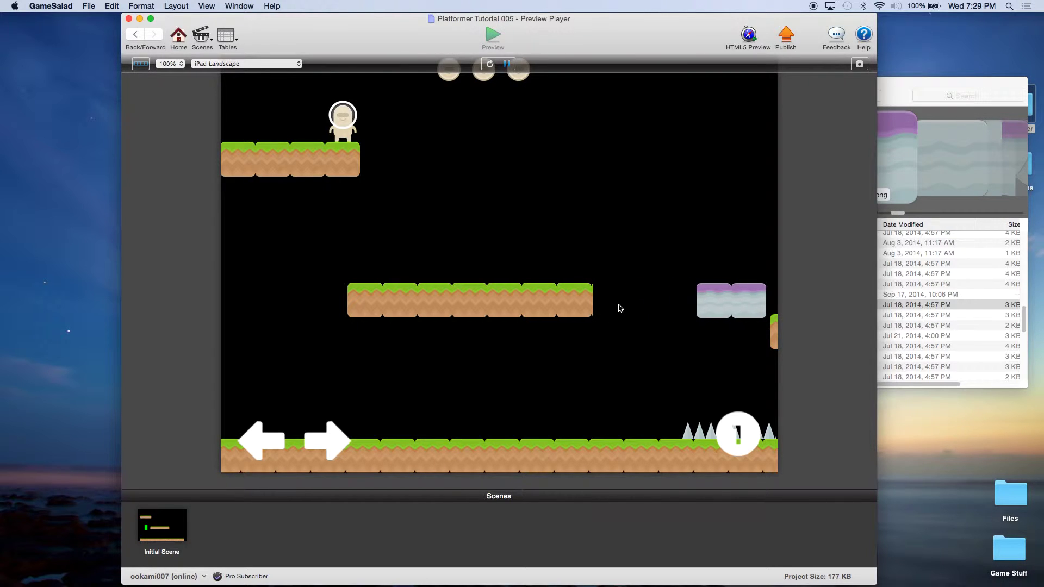
key("Right")
key("Right")
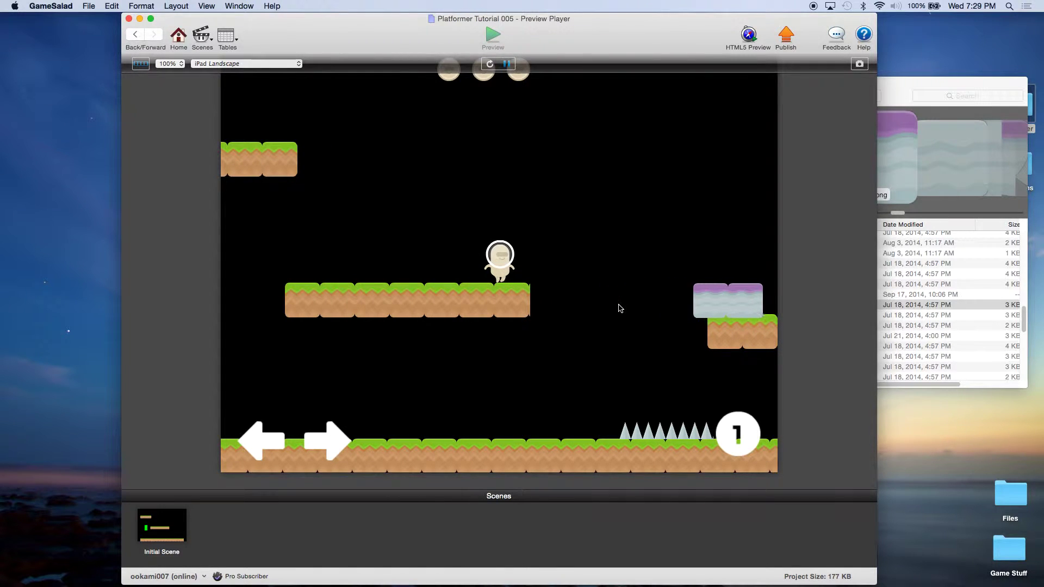
key("Right")
key("Left")
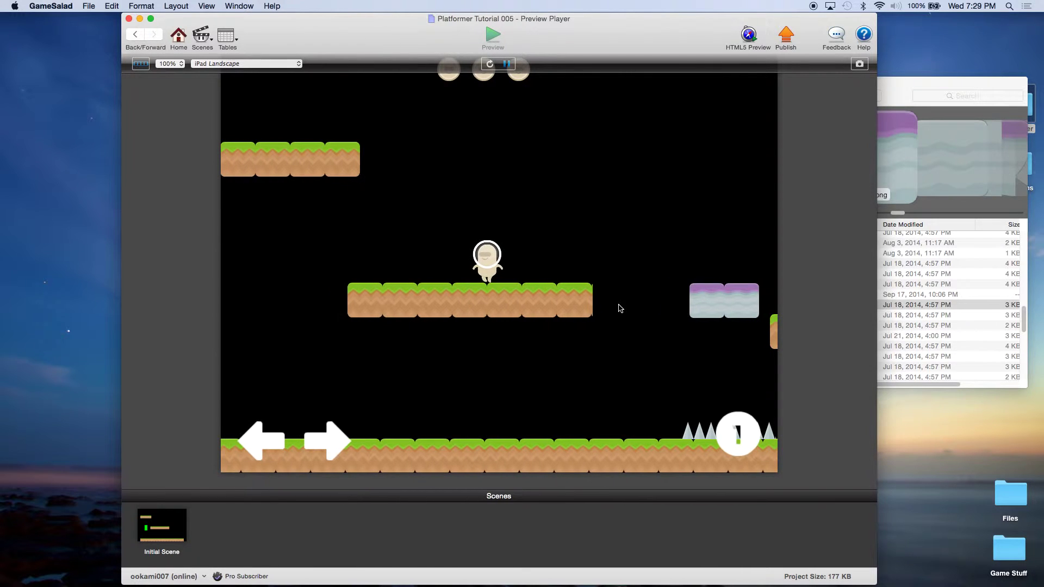
Step: In the Initial Scene's layers, move elevatorH from HUD into Background and place player above it at the top of Background
left_click(178, 37)
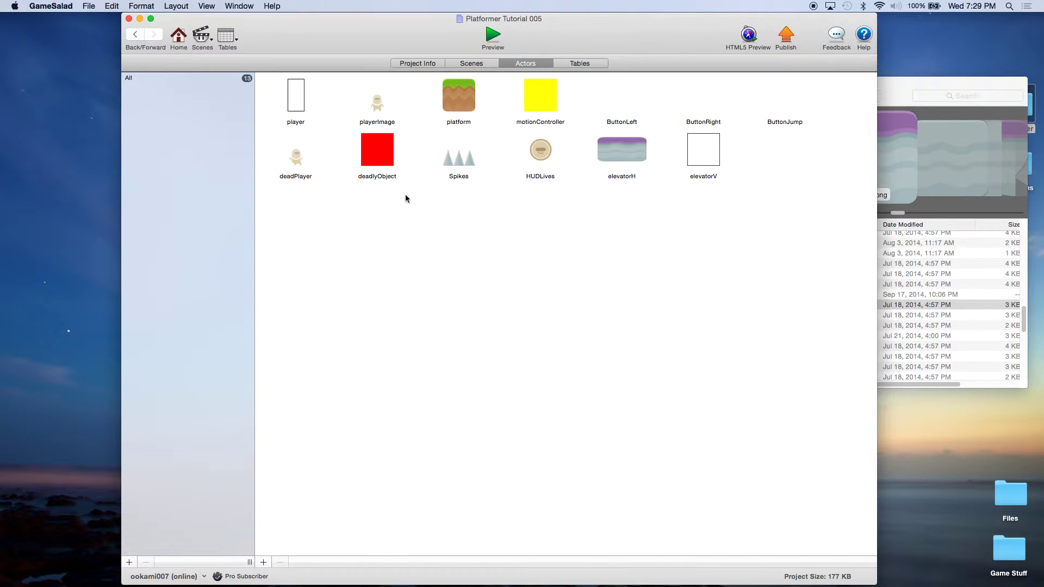
left_click(470, 63)
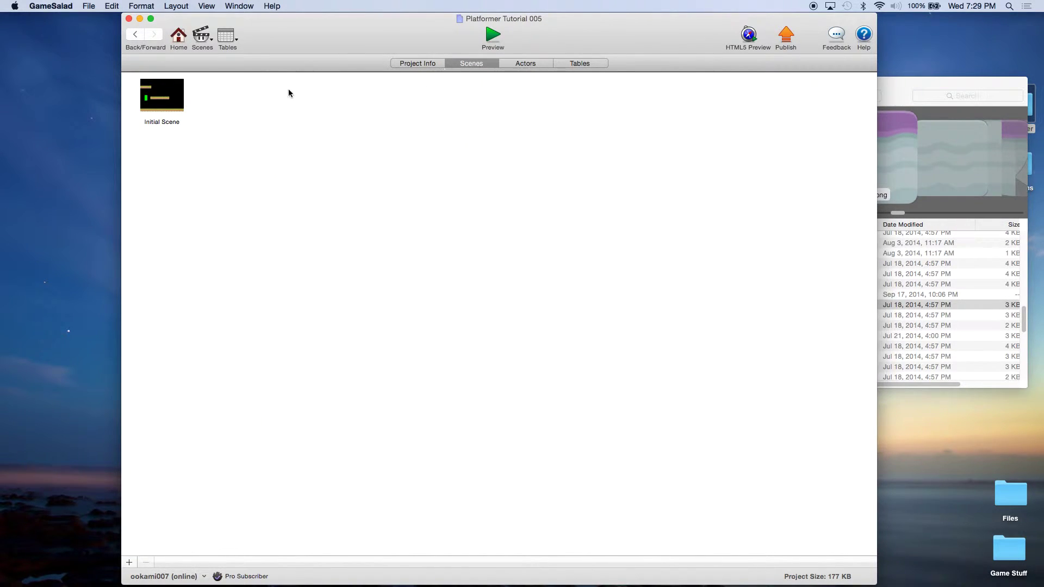
double_click(167, 99)
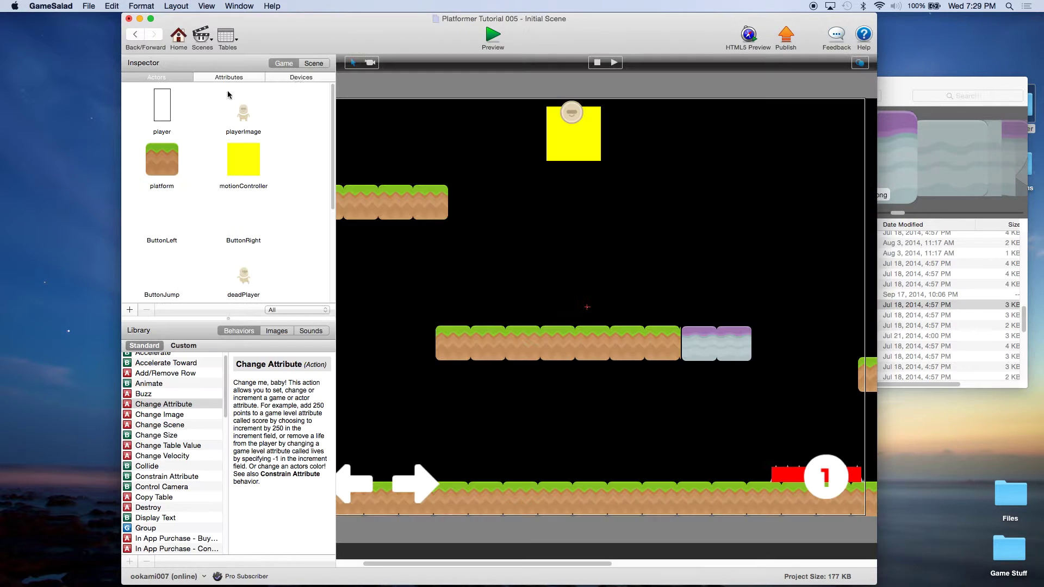
left_click(308, 65)
left_click(278, 78)
left_click(129, 97)
left_click_drag(161, 109, 165, 159)
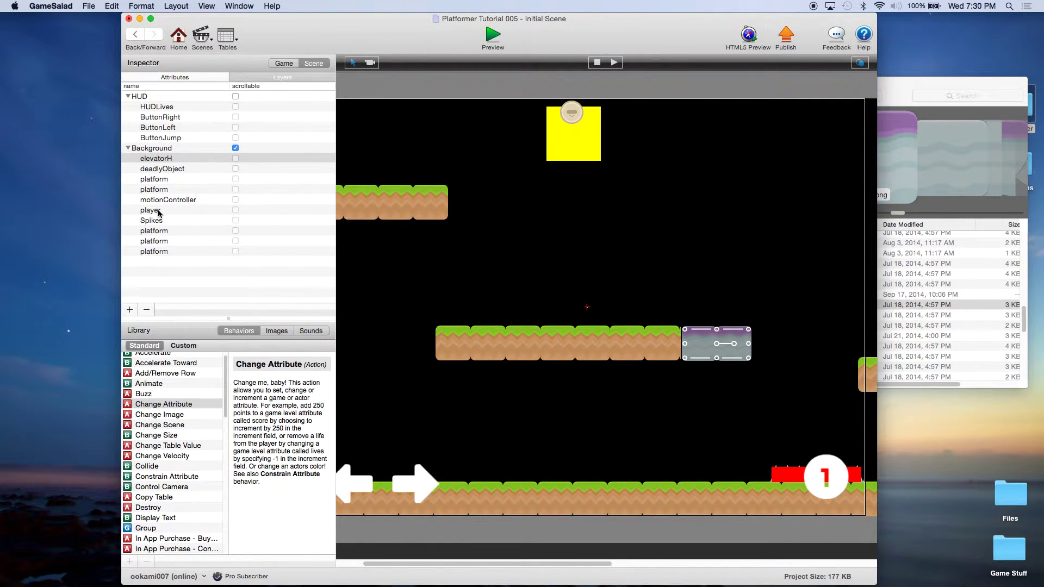
left_click_drag(156, 211, 163, 160)
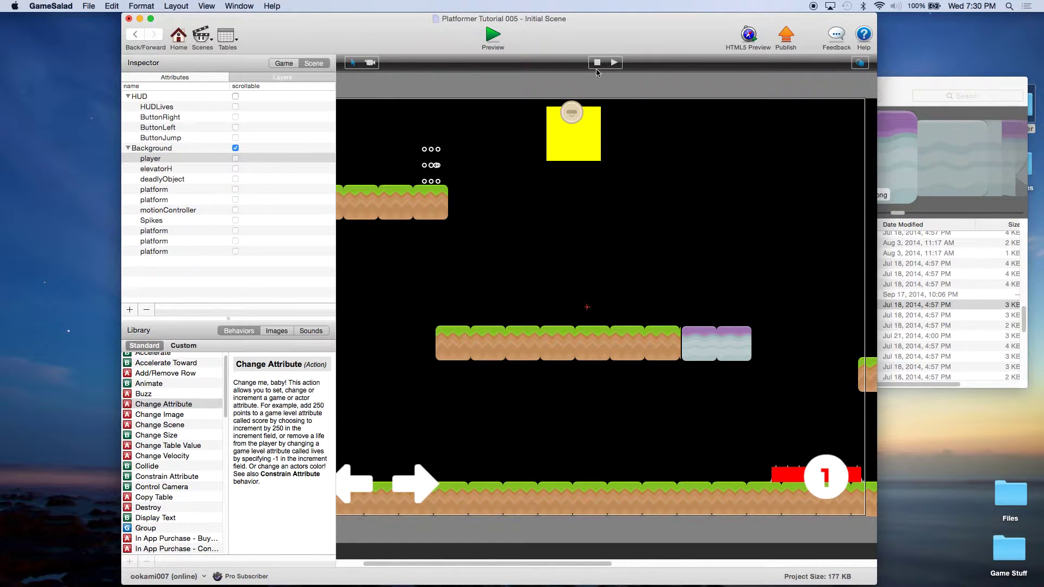
Step: Preview the game again and walk the player back and forth toward the elevator to test its movement and scrolling
left_click(613, 63)
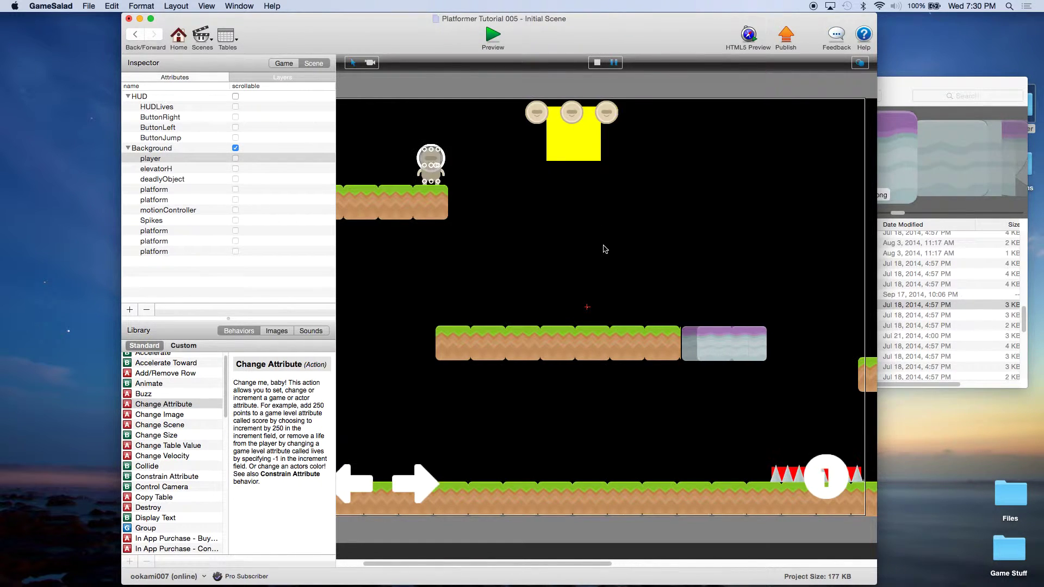
left_click(178, 37)
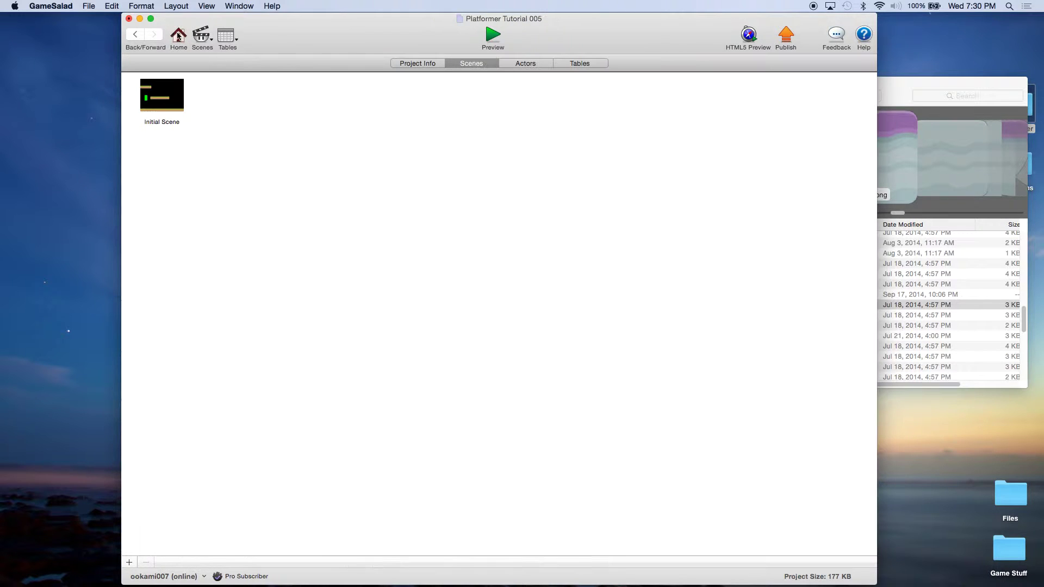
left_click(493, 36)
key("Right")
key("Right")
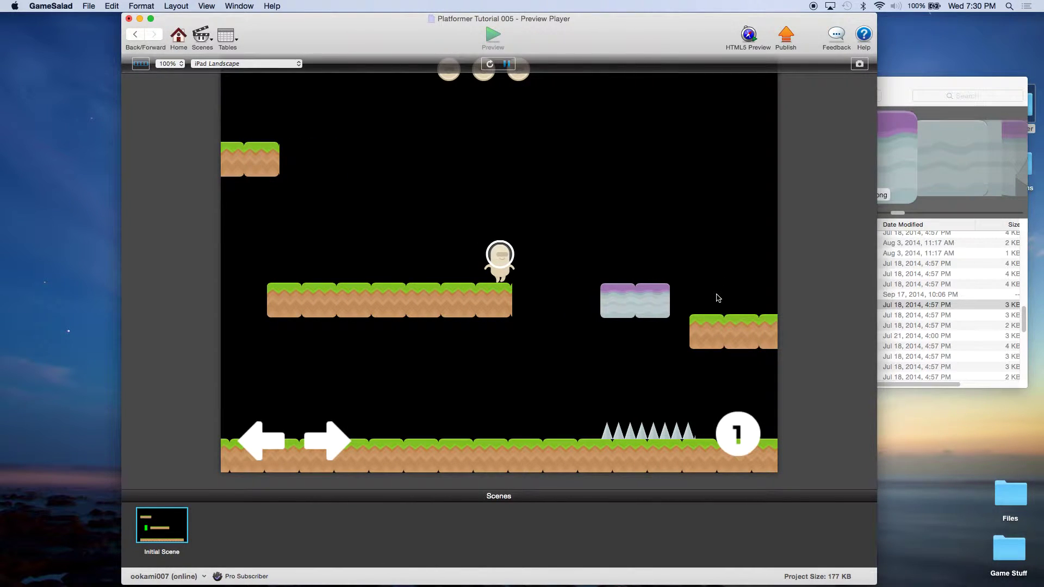
key("Left")
key("Right")
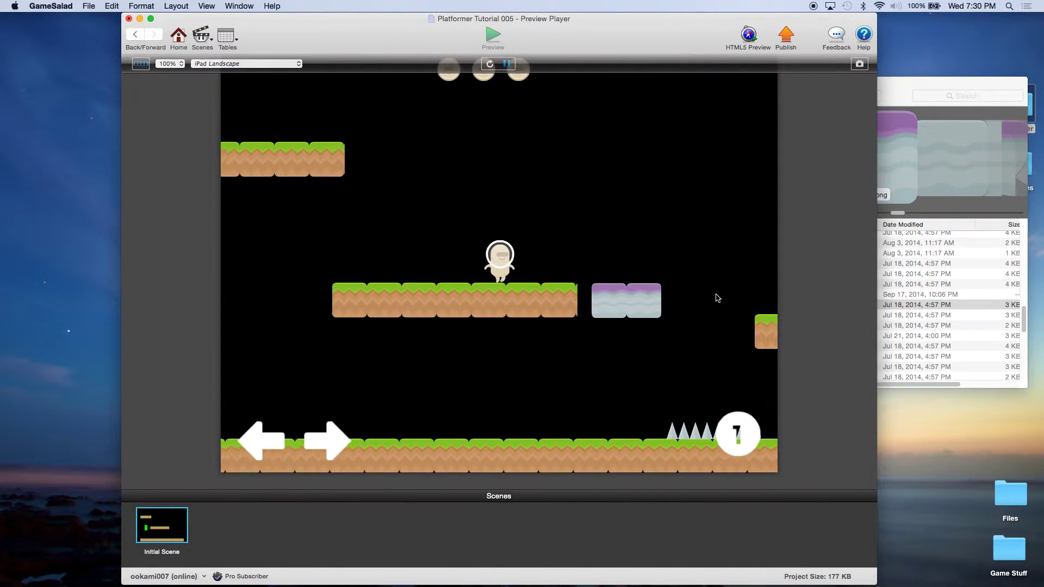
key("Left")
key("Right")
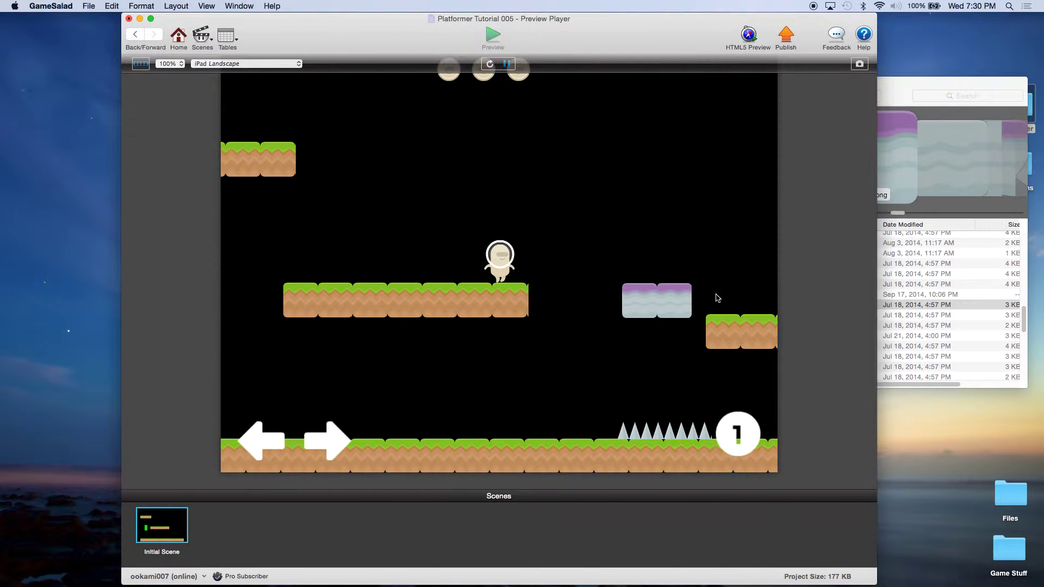
key("Right")
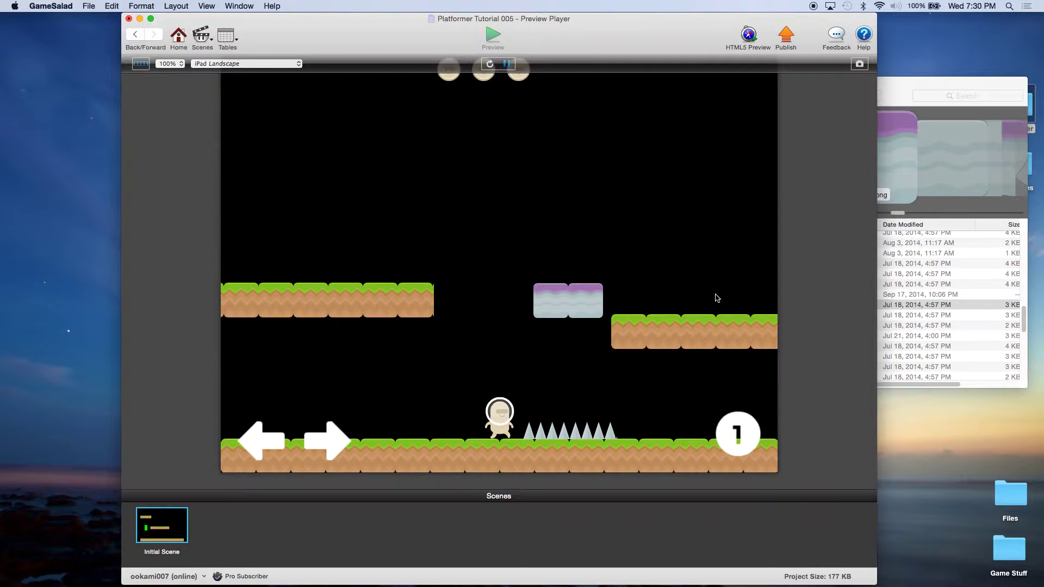
Step: Create an actor tag named solids
left_click(181, 38)
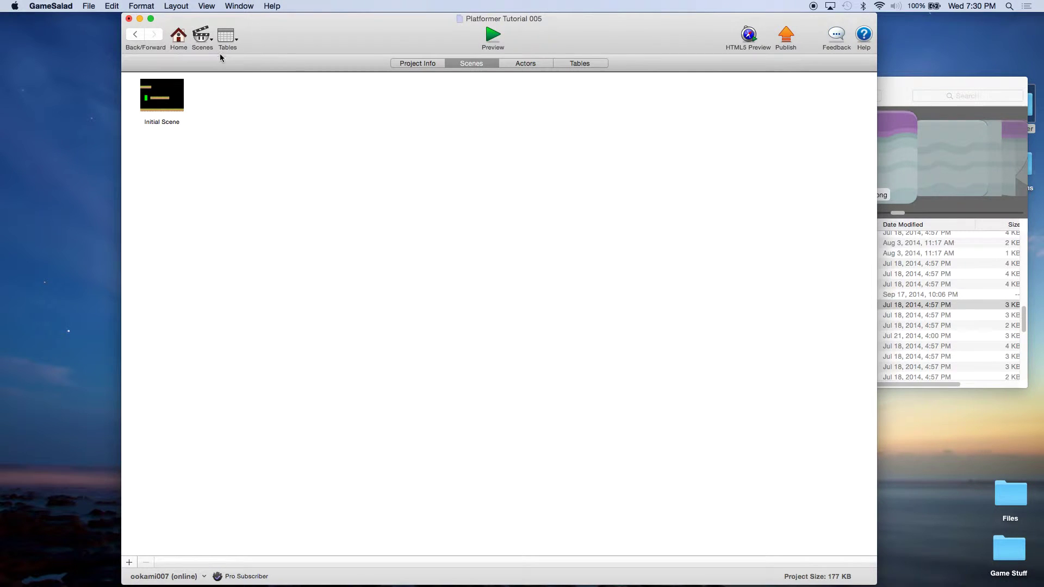
left_click(524, 64)
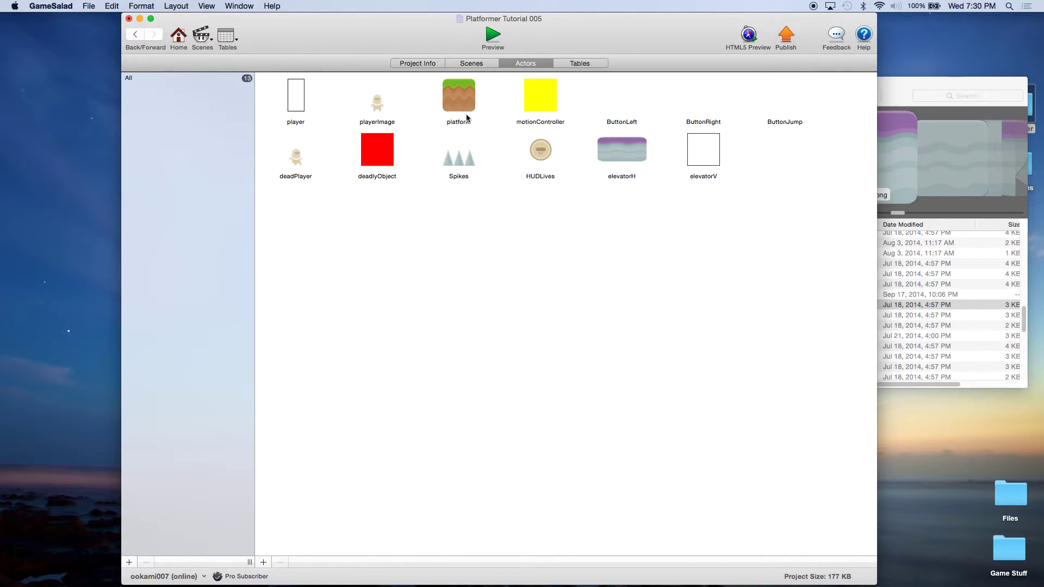
left_click(129, 562)
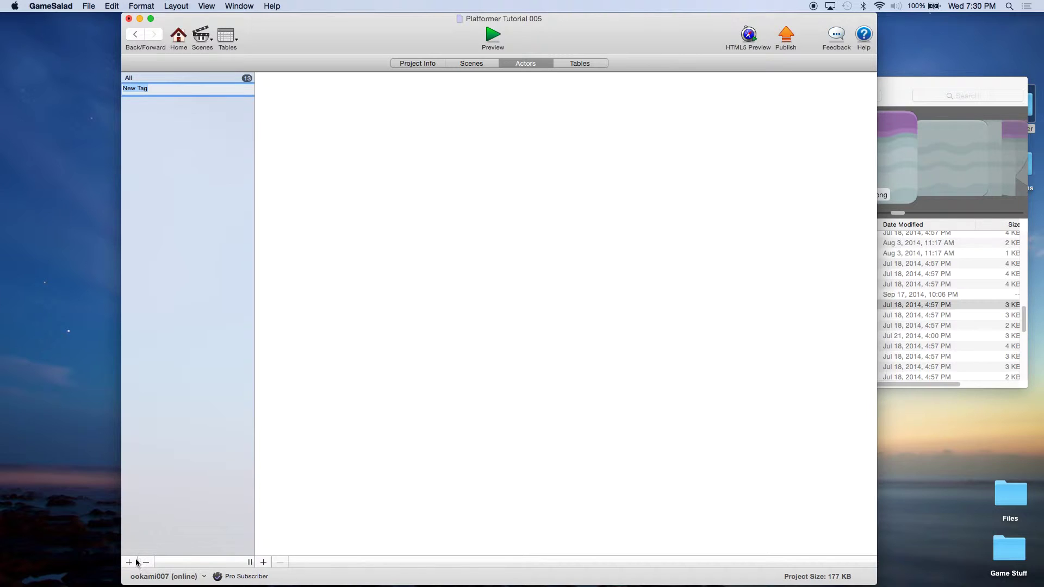
type("soli")
key("Return")
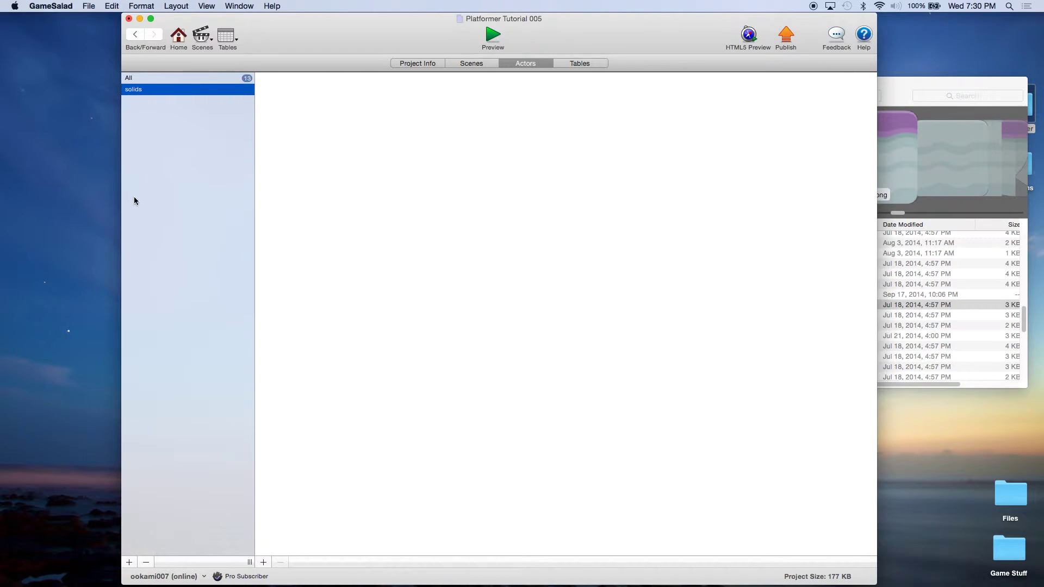
Step: Create a second actor tag named elevators
left_click(130, 563)
type("elevat")
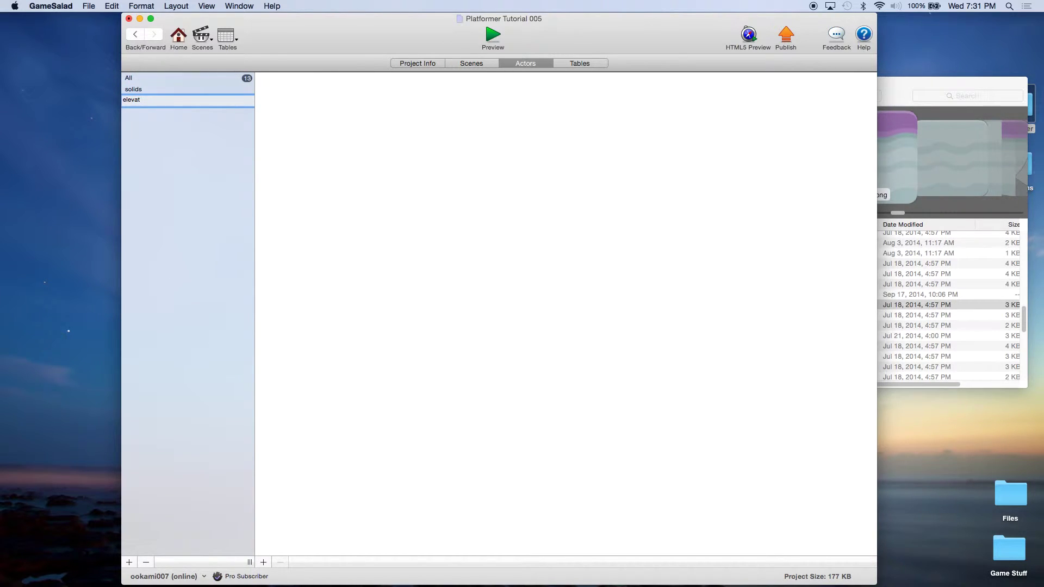
type("ors")
key("Return")
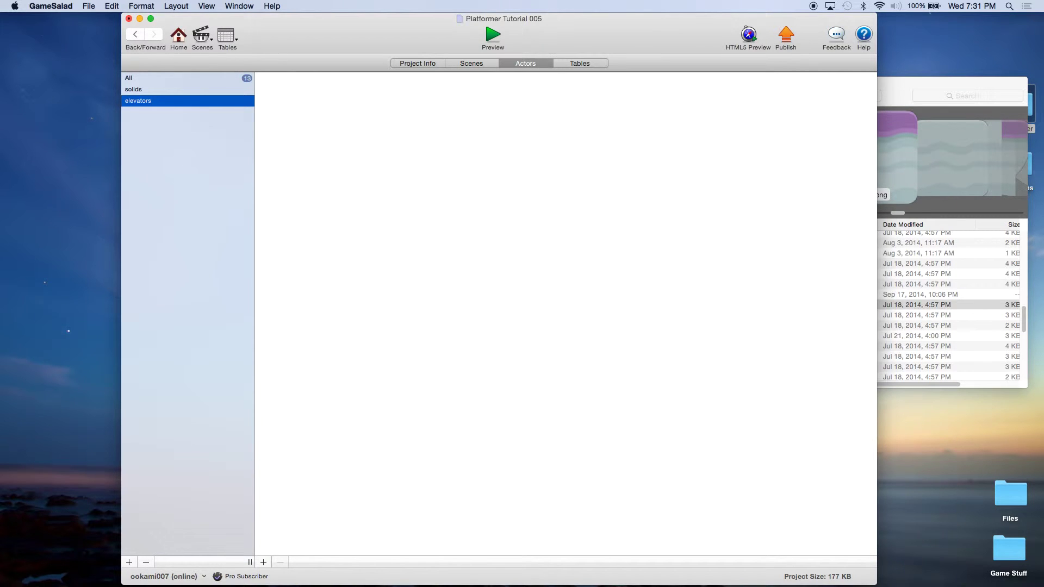
Step: Assign the solids tag to the platform, elevatorH and elevatorV actors, and show the actors carrying that tag
left_click(136, 76)
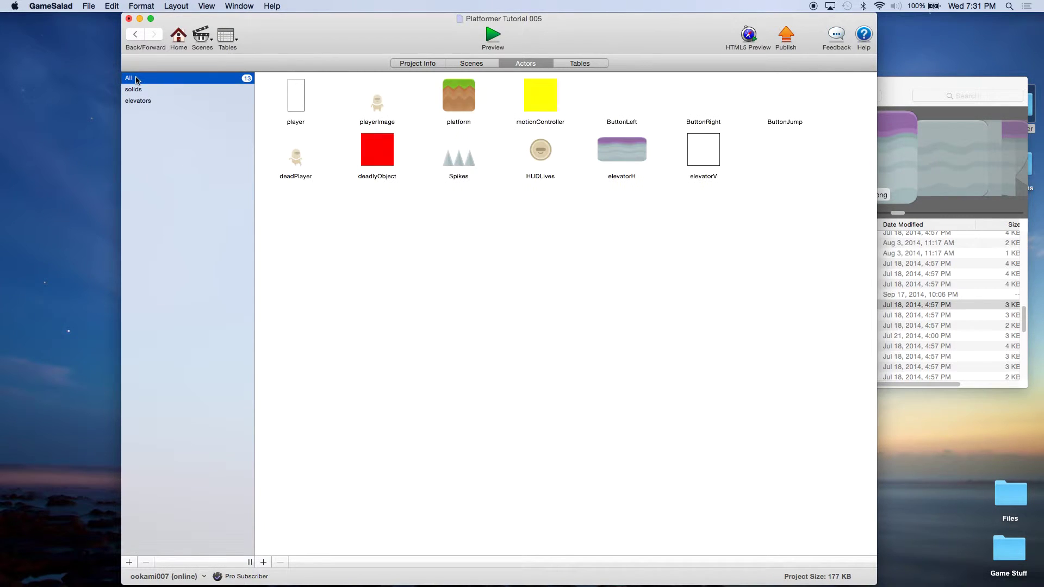
left_click_drag(468, 104, 177, 91)
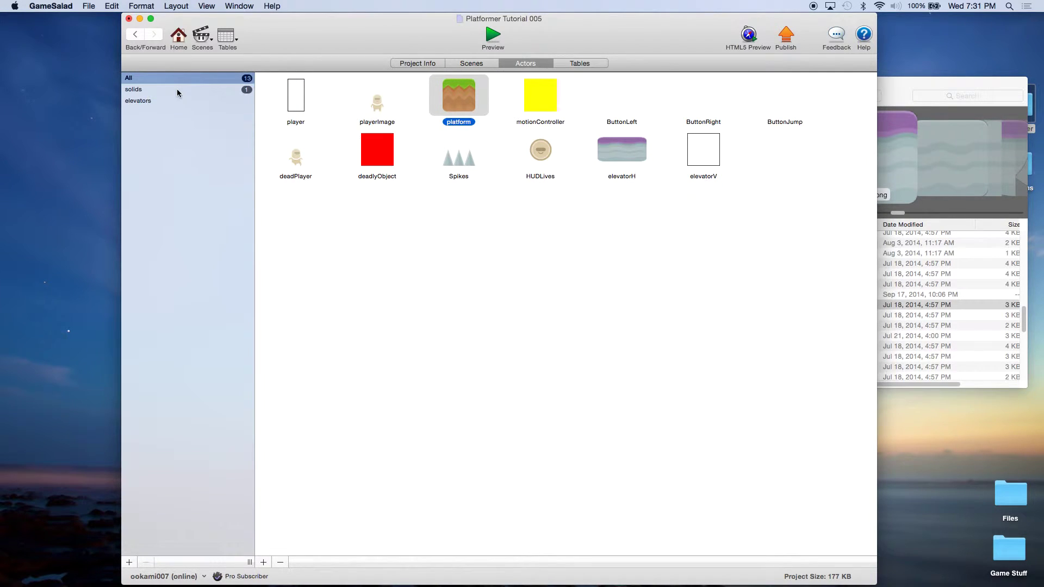
left_click_drag(635, 155, 180, 89)
left_click_drag(707, 159, 179, 106)
left_click_drag(180, 100, 181, 91)
left_click(149, 90)
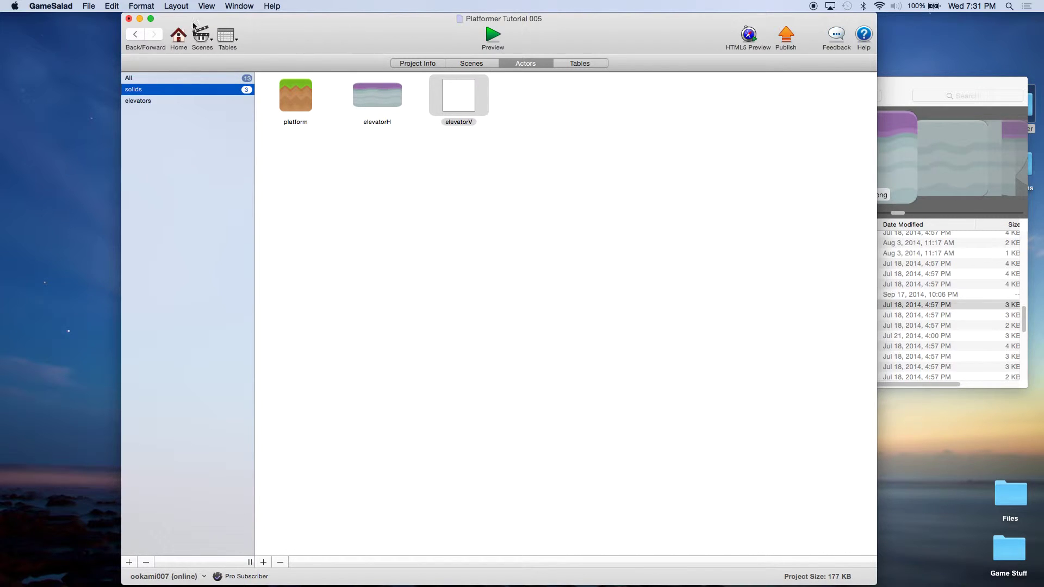
Step: Save the project, then preview the game and move the player onto the elevator to test its collision
left_click(88, 6)
left_click(153, 68)
left_click(493, 35)
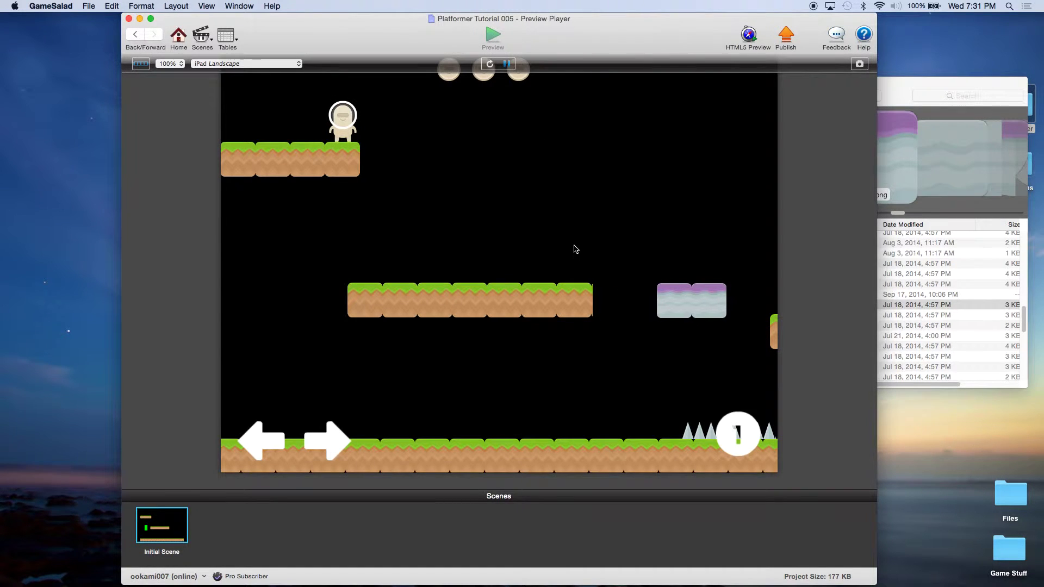
key("Right")
key("Right")
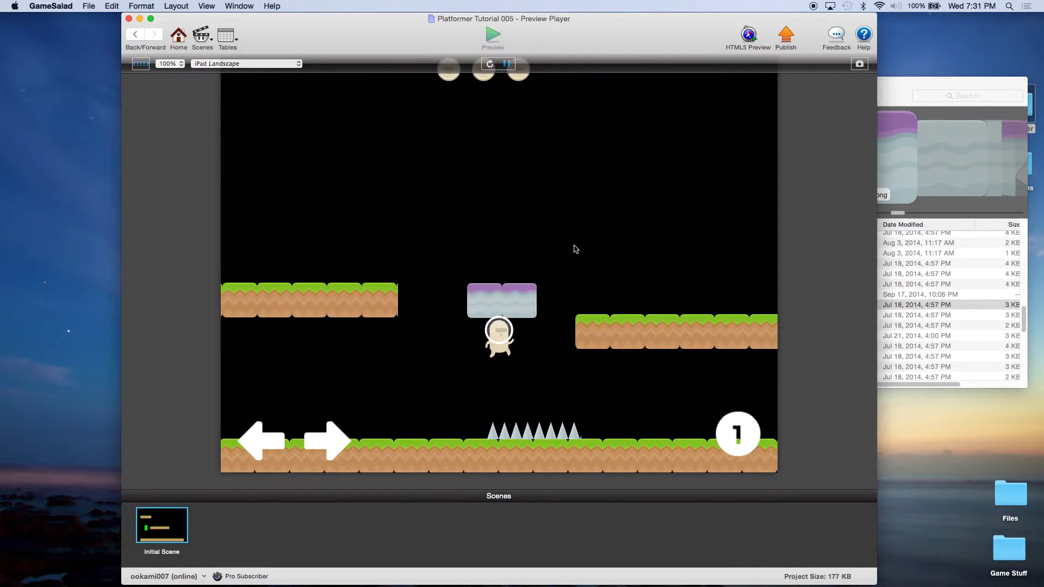
key("Left")
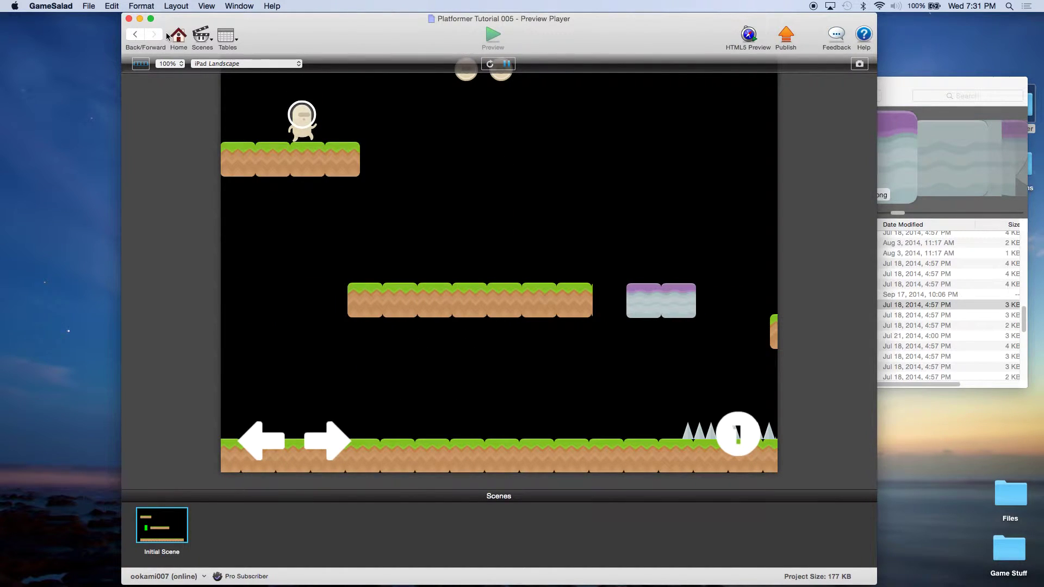
Step: In the player actor's Collide behavior, set it to bounce when colliding with actors with the tag solids
left_click(175, 36)
left_click(298, 104)
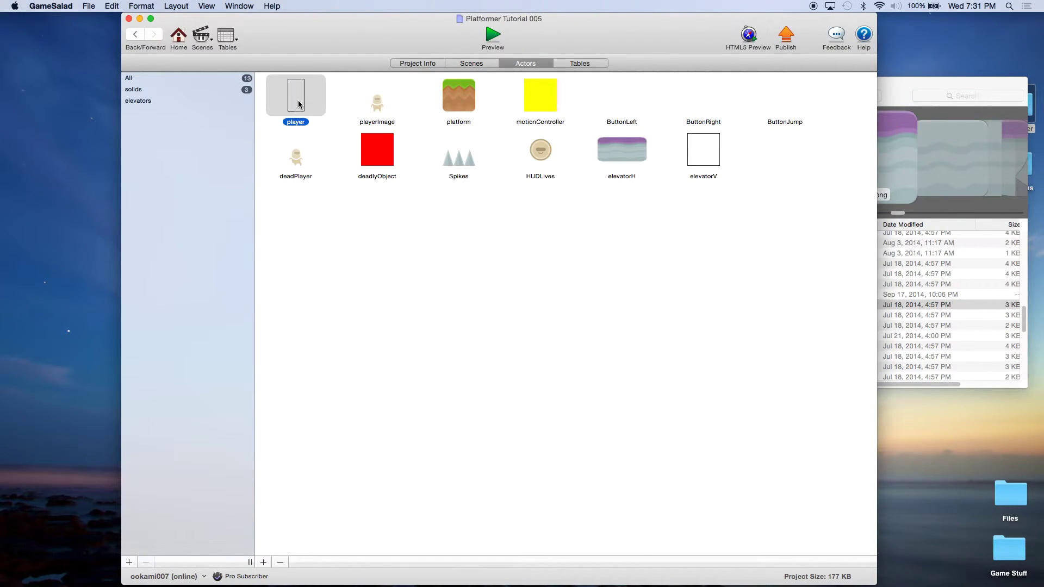
double_click(298, 104)
scroll(426, 334, "down", 2)
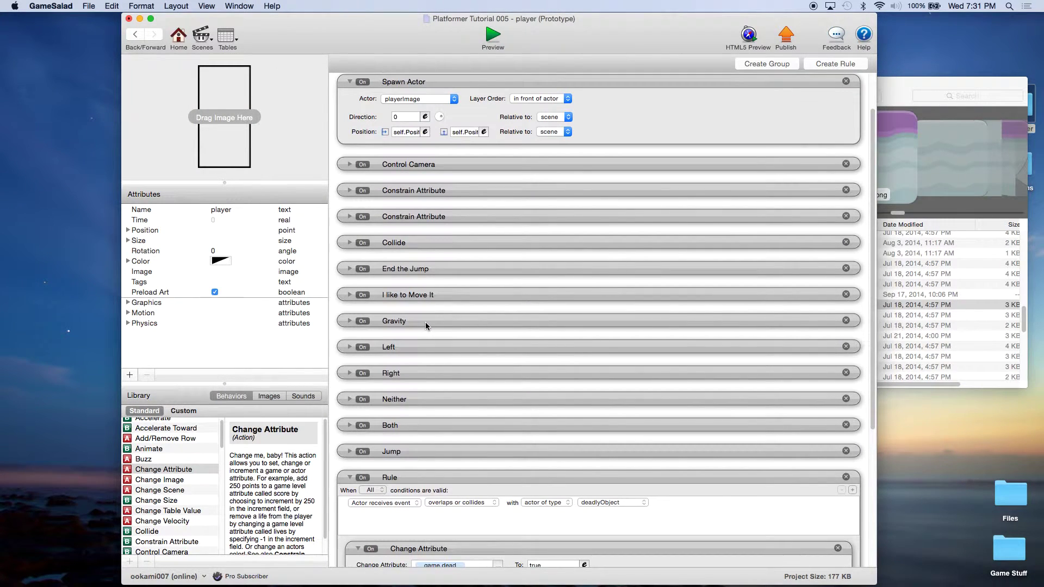
left_click(349, 243)
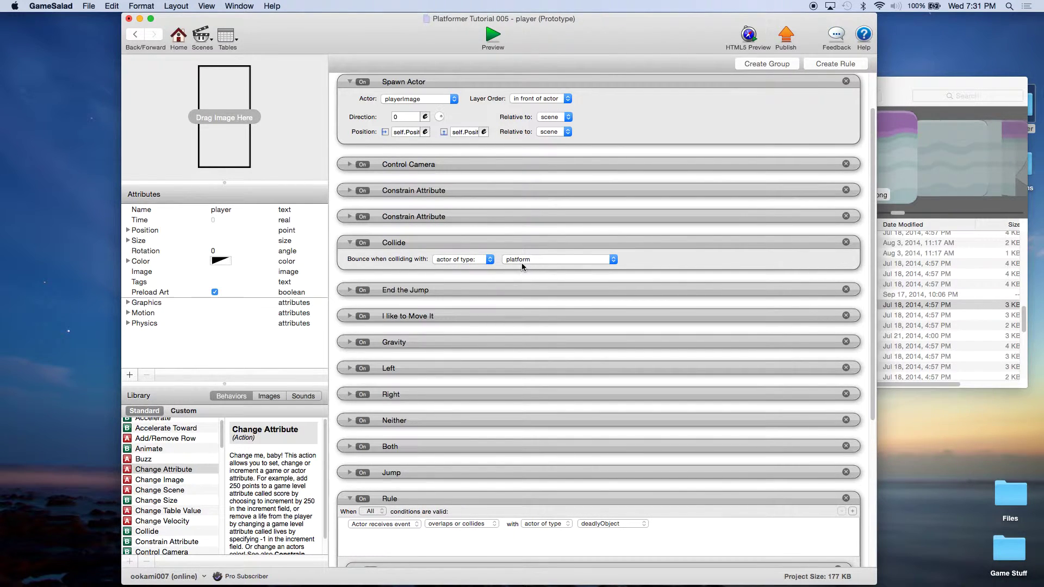
left_click(469, 260)
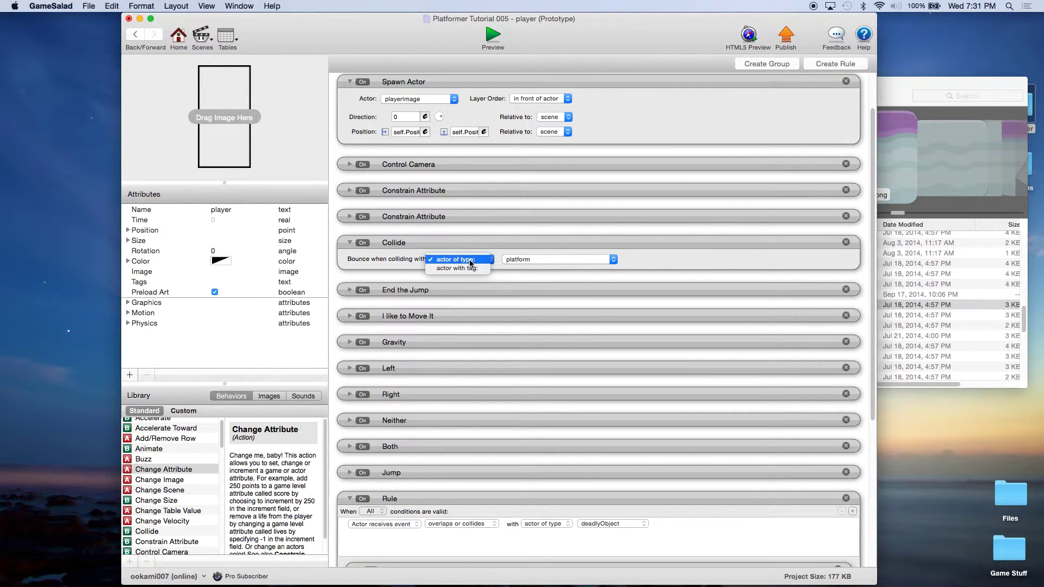
left_click(467, 267)
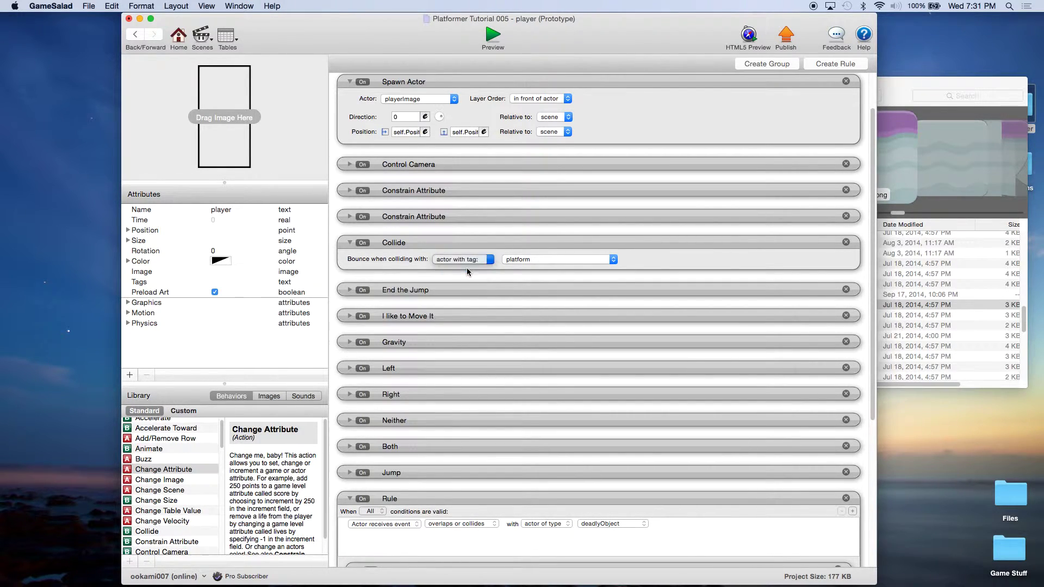
left_click(527, 260)
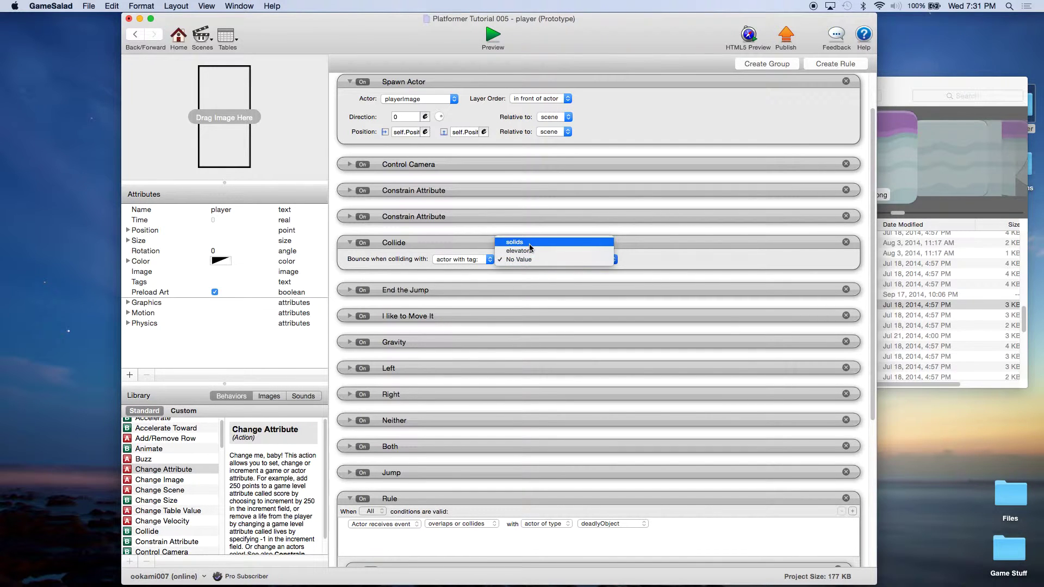
left_click(530, 247)
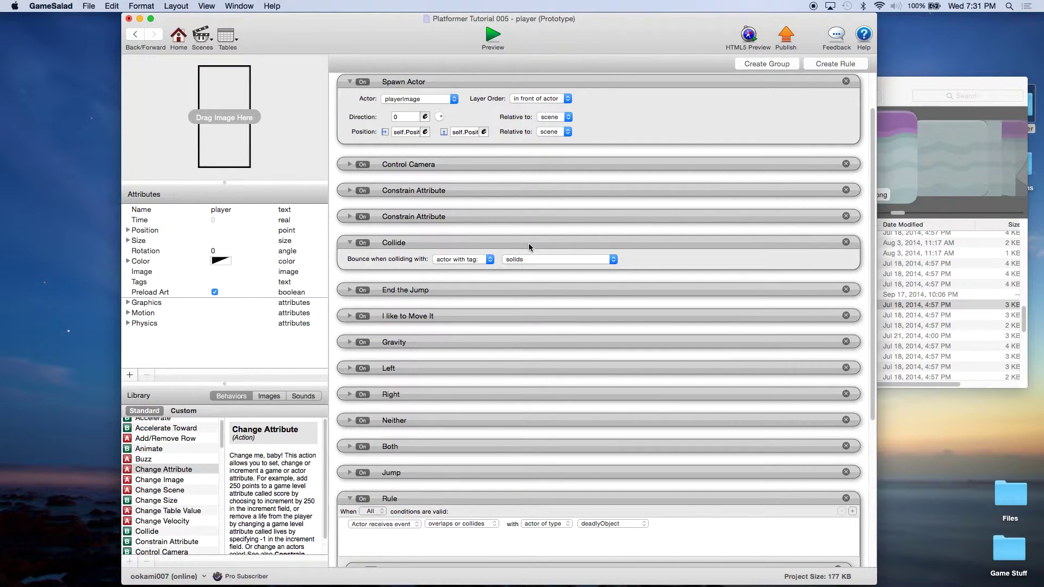
Step: Save the project and preview it again, jumping the player onto the elevator and walking back and forth to test the tag-based collision
left_click(94, 7)
left_click(98, 66)
left_click(493, 37)
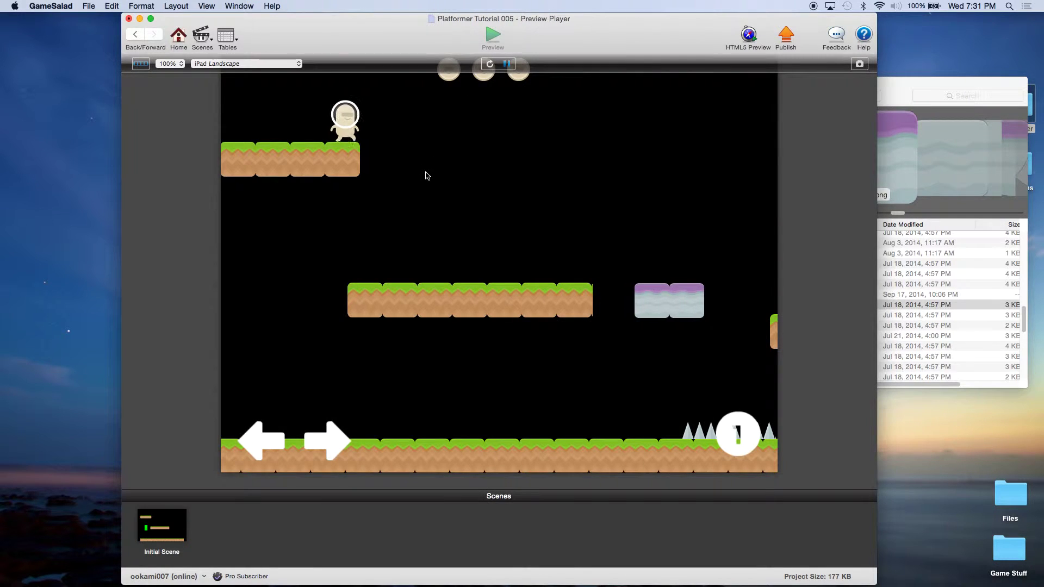
key("Right")
key("Up")
key("Left")
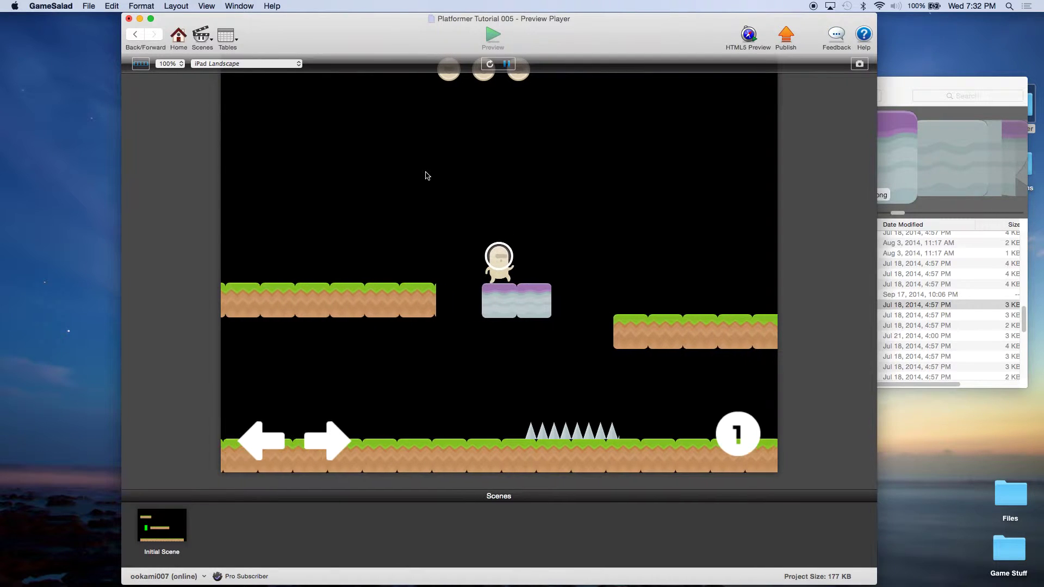
key("Left")
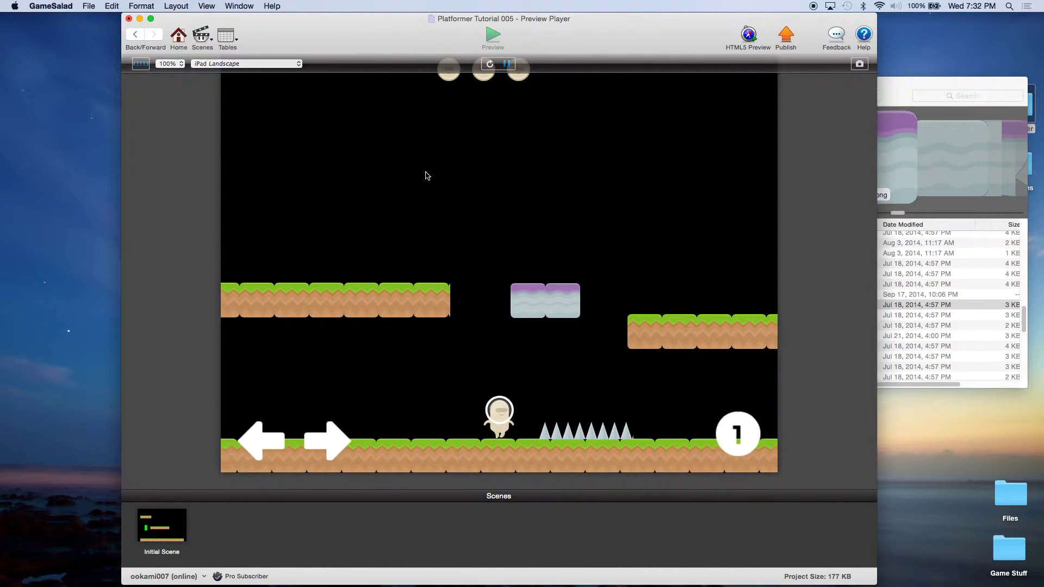
key("Right")
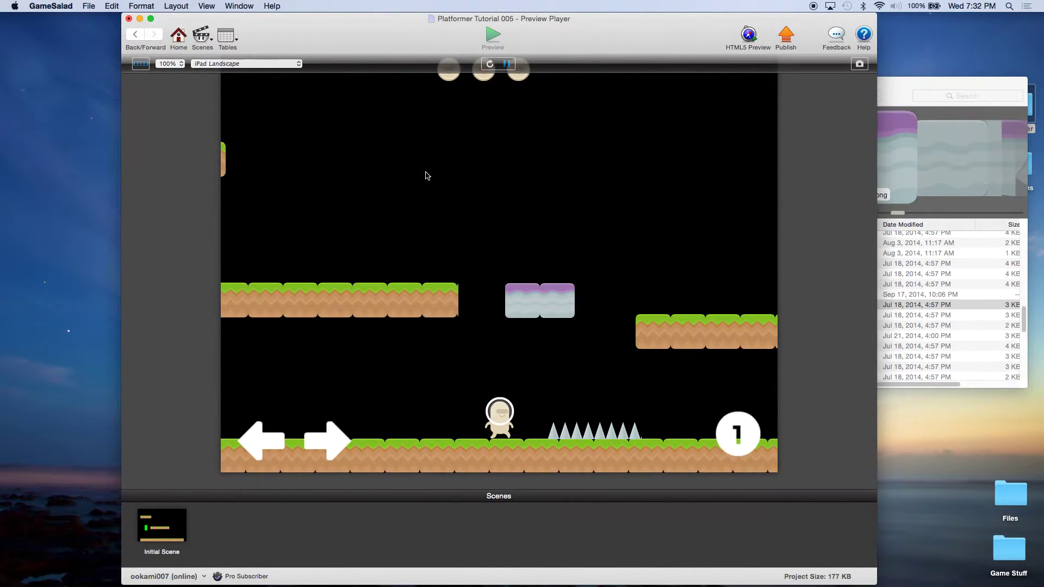
key("Left")
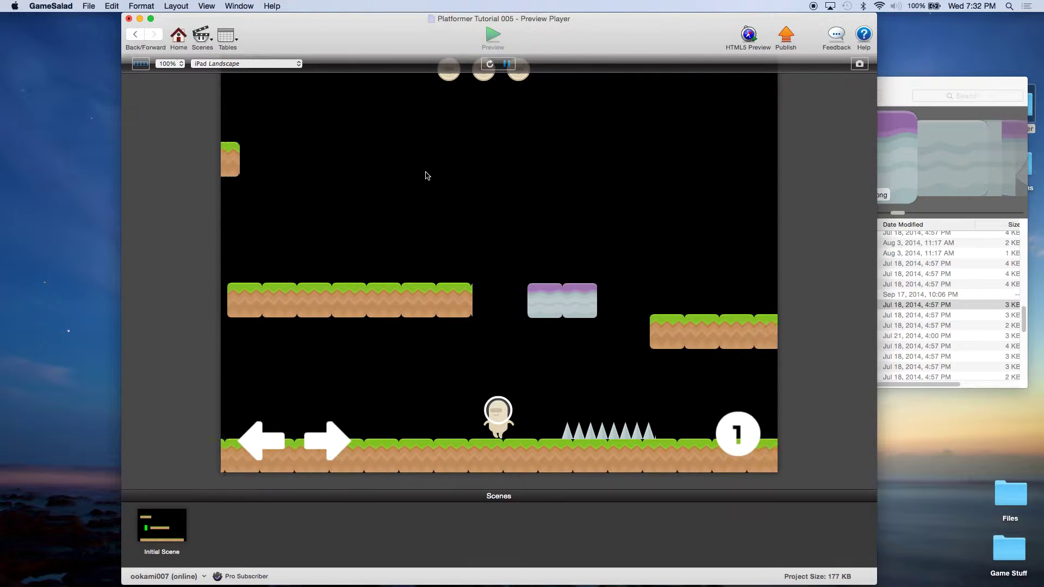
key("Right")
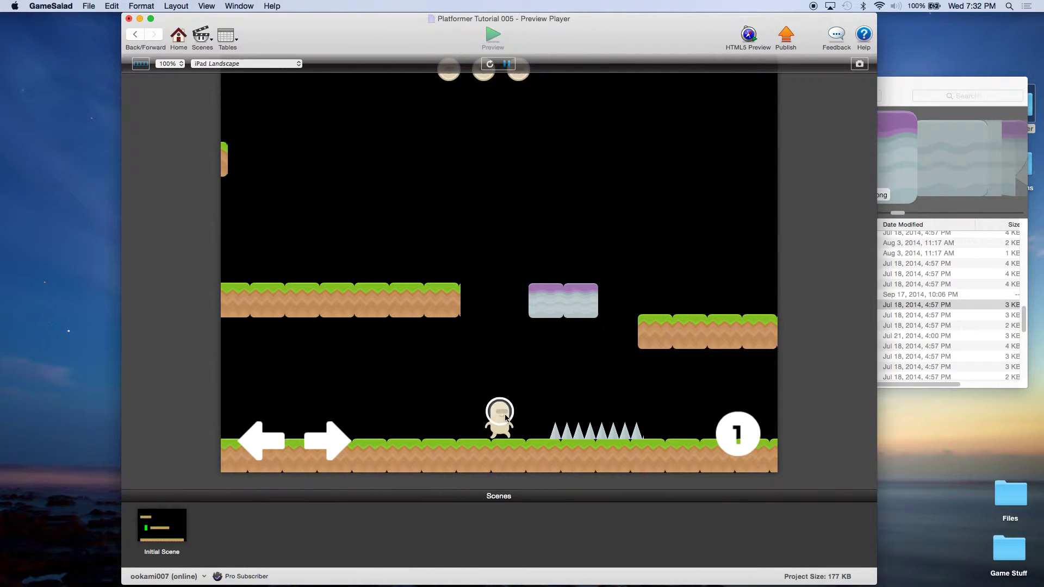
key("Right")
key("Left")
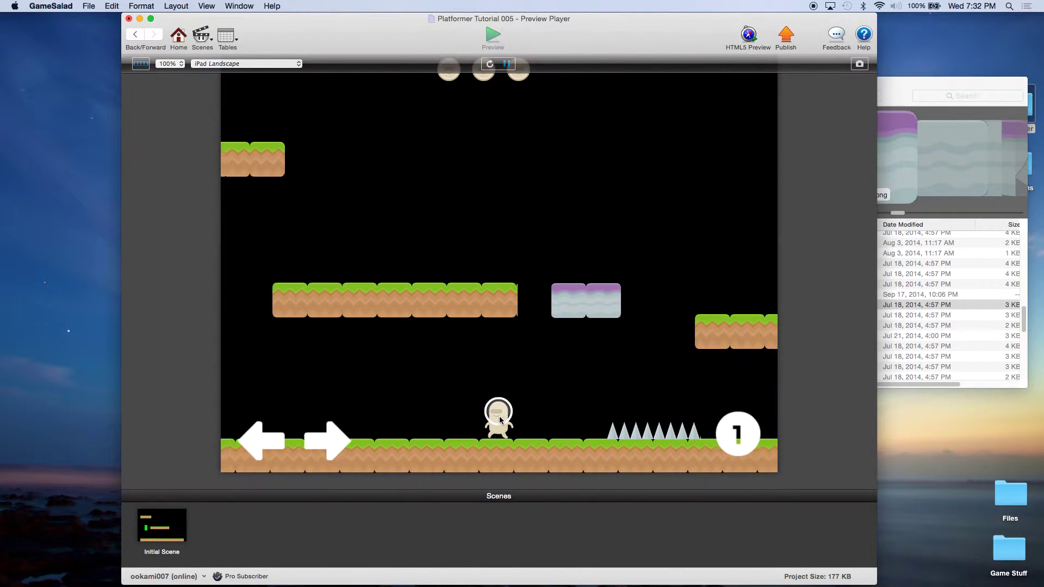
Step: Add a rule to the elevatorH actor that triggers when it overlaps or collides with an actor of type player
left_click(177, 39)
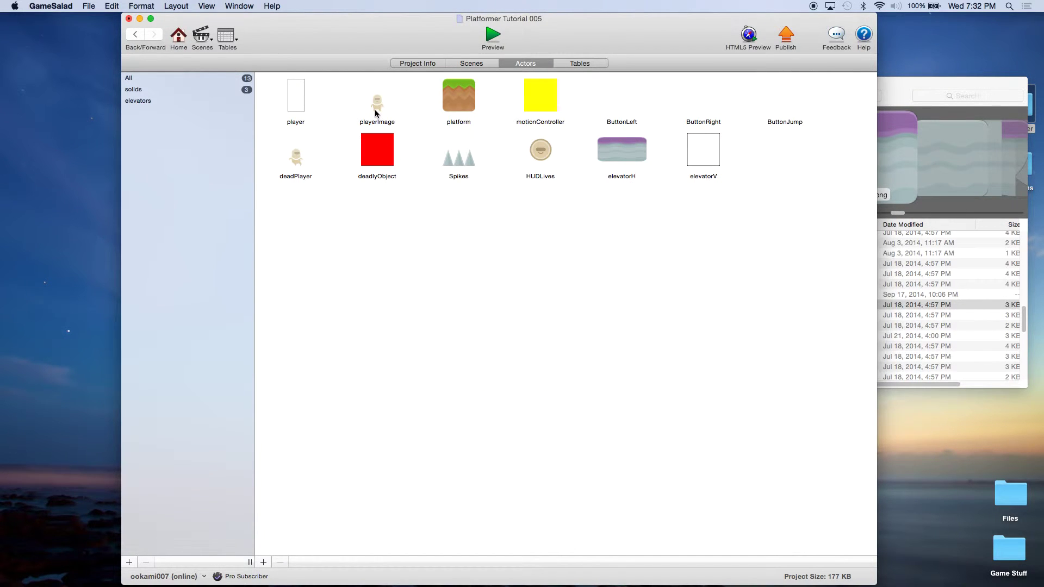
double_click(623, 162)
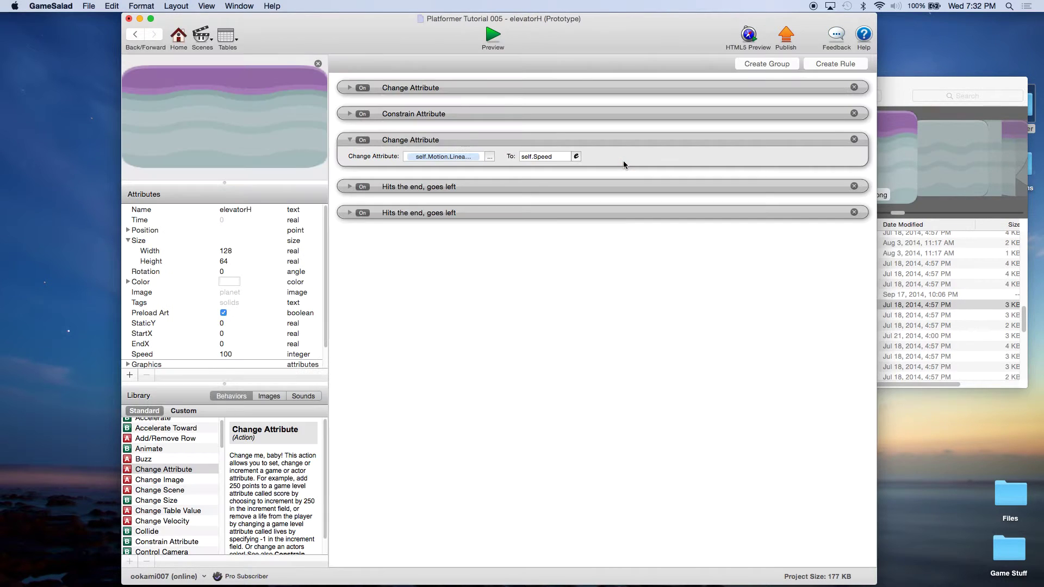
left_click(825, 65)
left_click(412, 264)
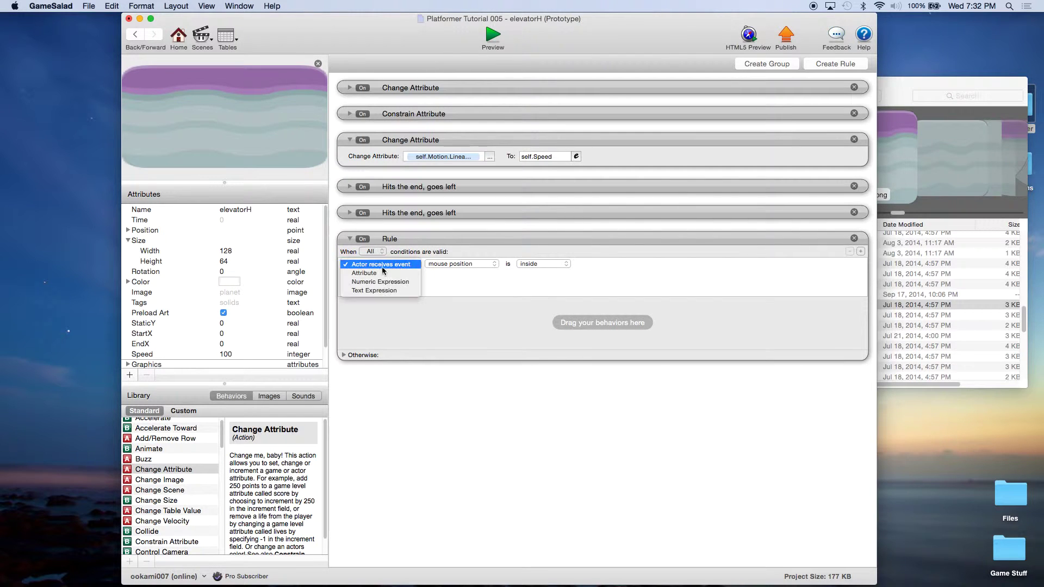
left_click(466, 263)
left_click(469, 266)
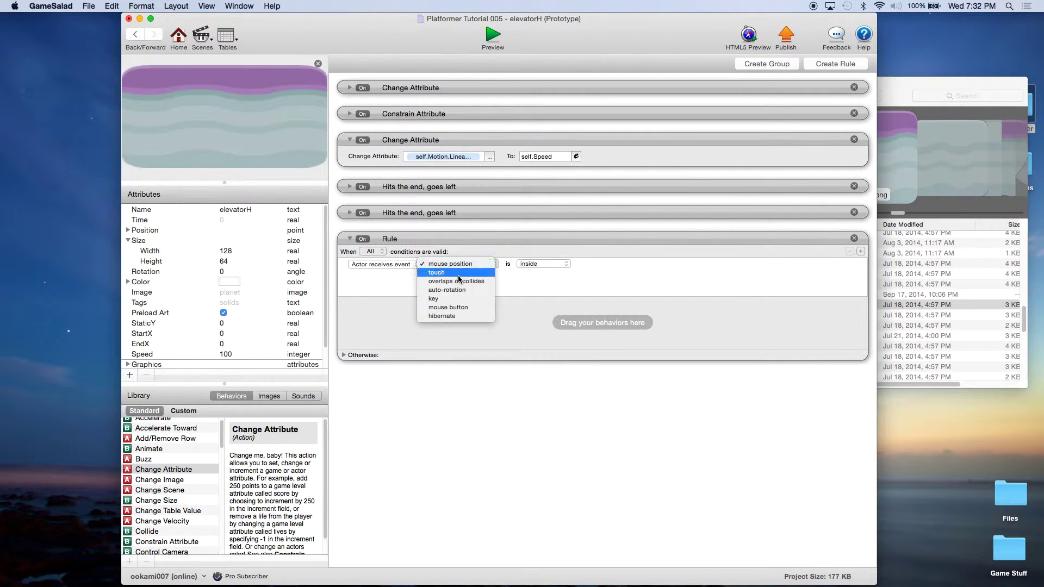
left_click(457, 281)
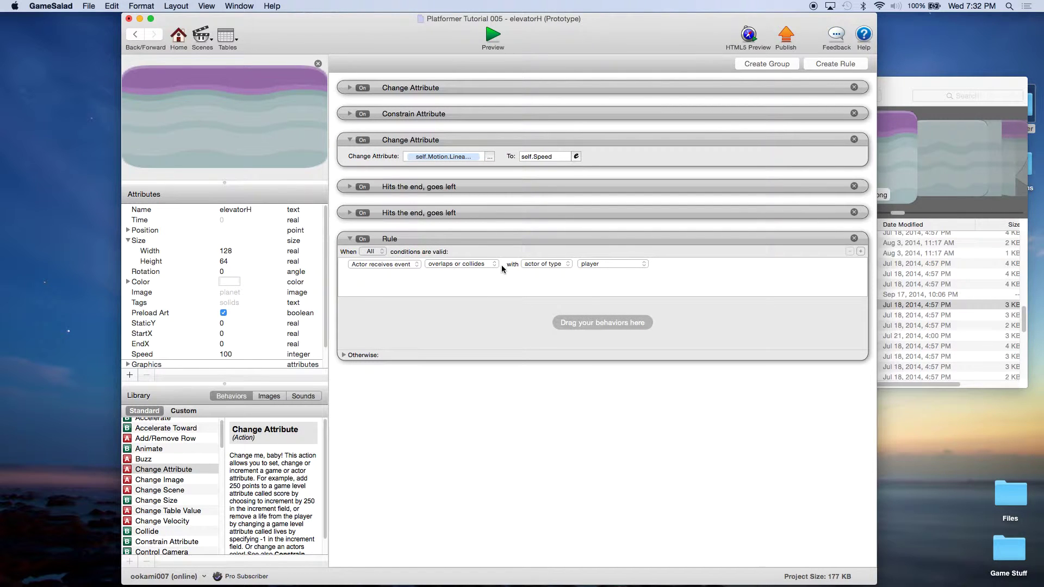
Step: Rename elevatorH's new collision rule as Touching a Player
double_click(419, 239)
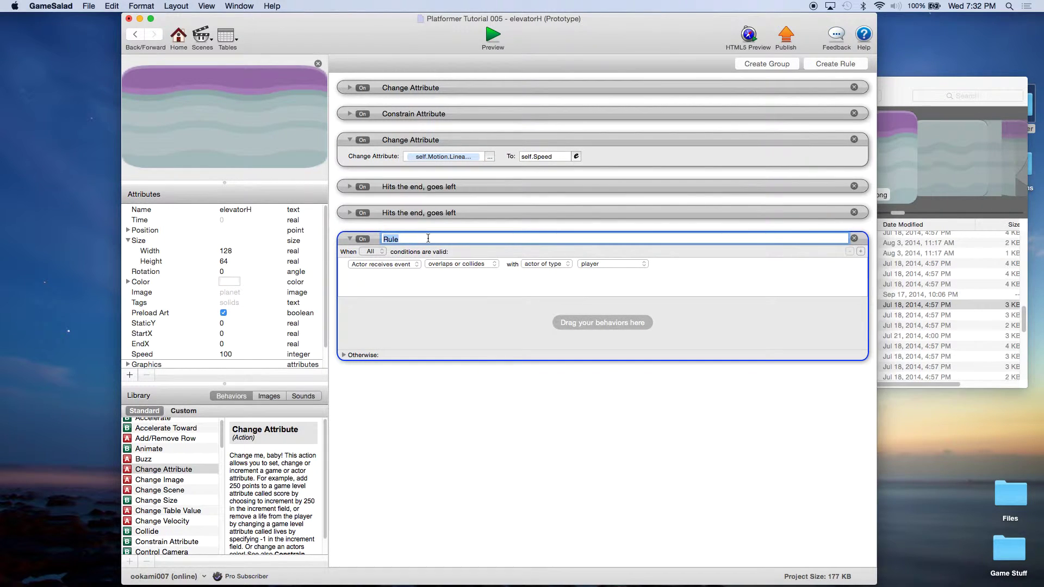
type("Touching a Player")
key("Return")
Step: Add a Constrain Attribute behavior to the Touching a Player rule and look through the elevatorH and Game attributes available for it
left_click(505, 332)
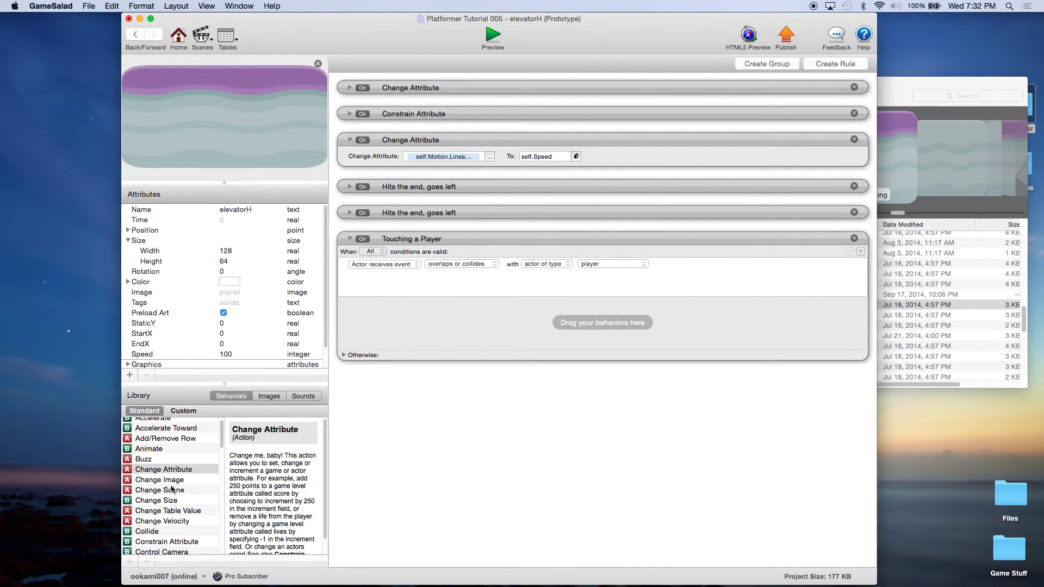
left_click_drag(161, 541, 455, 330)
left_click(505, 327)
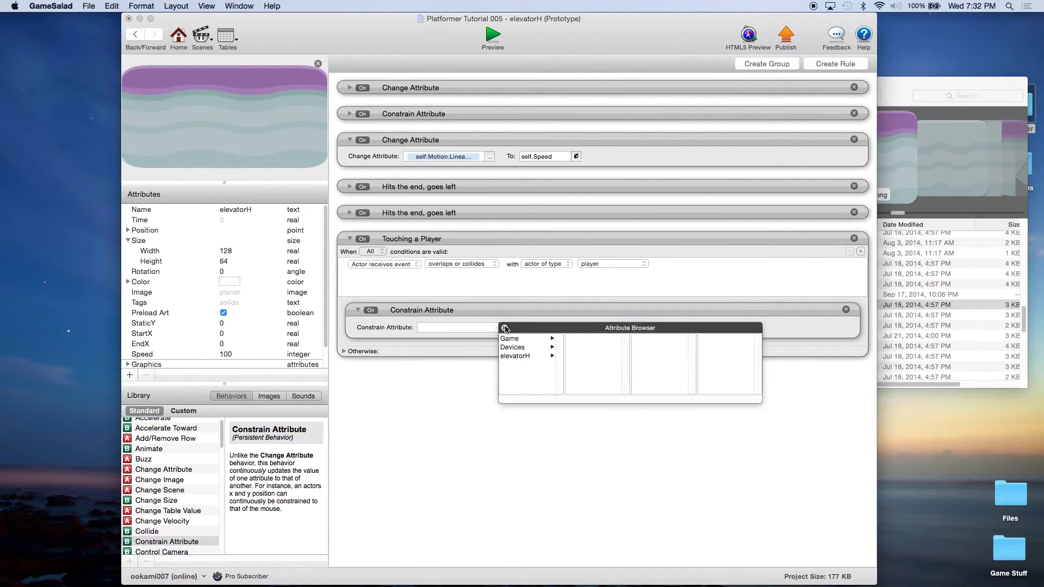
left_click(518, 356)
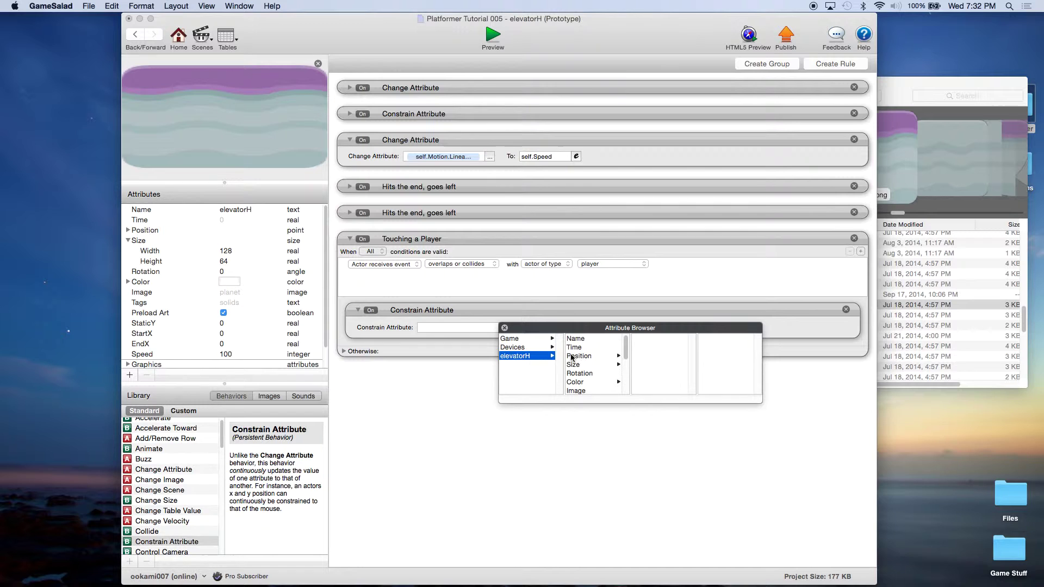
left_click(525, 338)
scroll(592, 361, "down", 5)
scroll(596, 360, "down", 3)
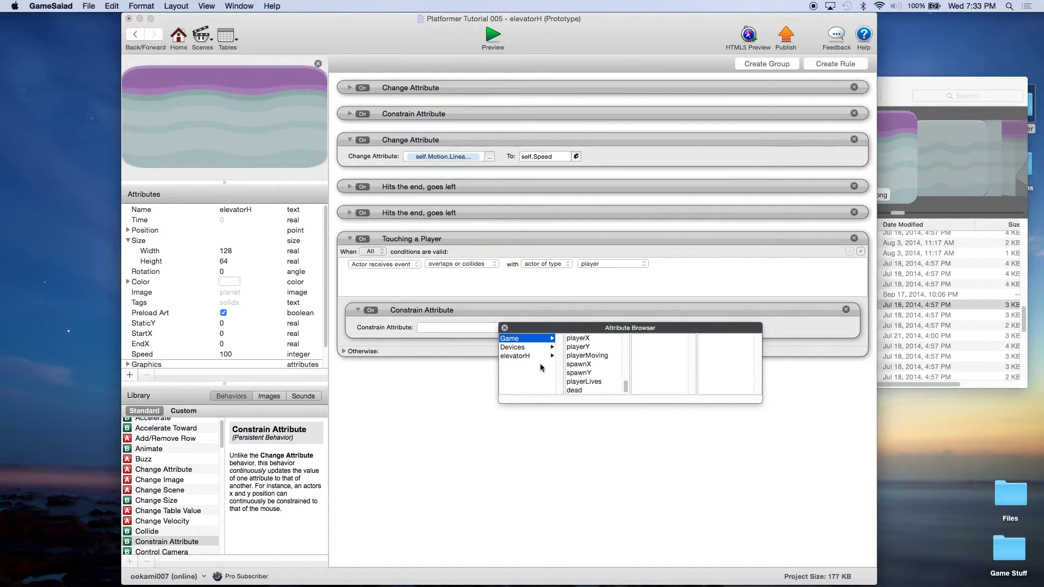
left_click(504, 329)
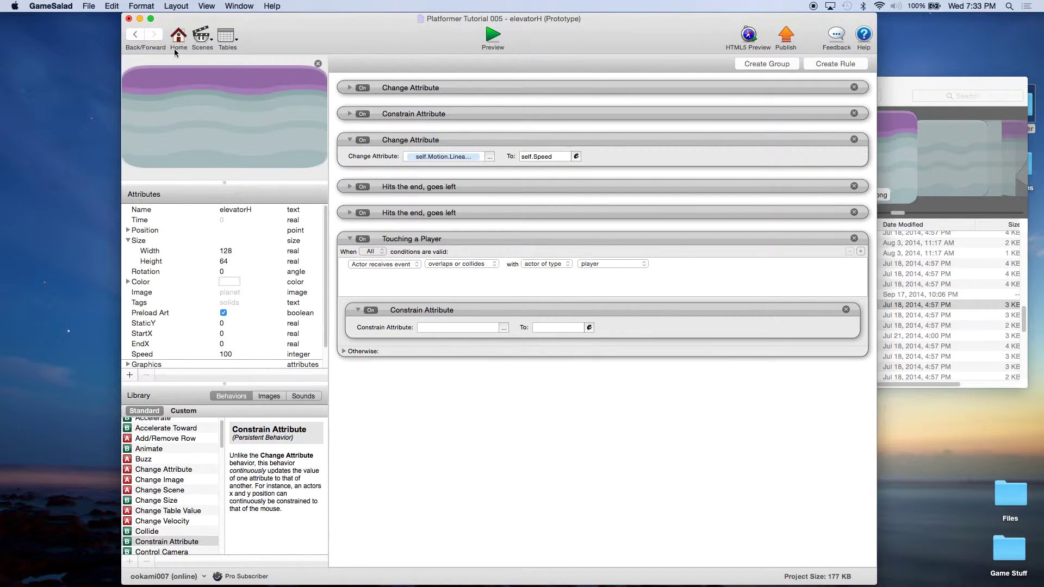
Step: Add three new game attributes of type real from the Initial Scene
left_click(177, 38)
left_click(202, 36)
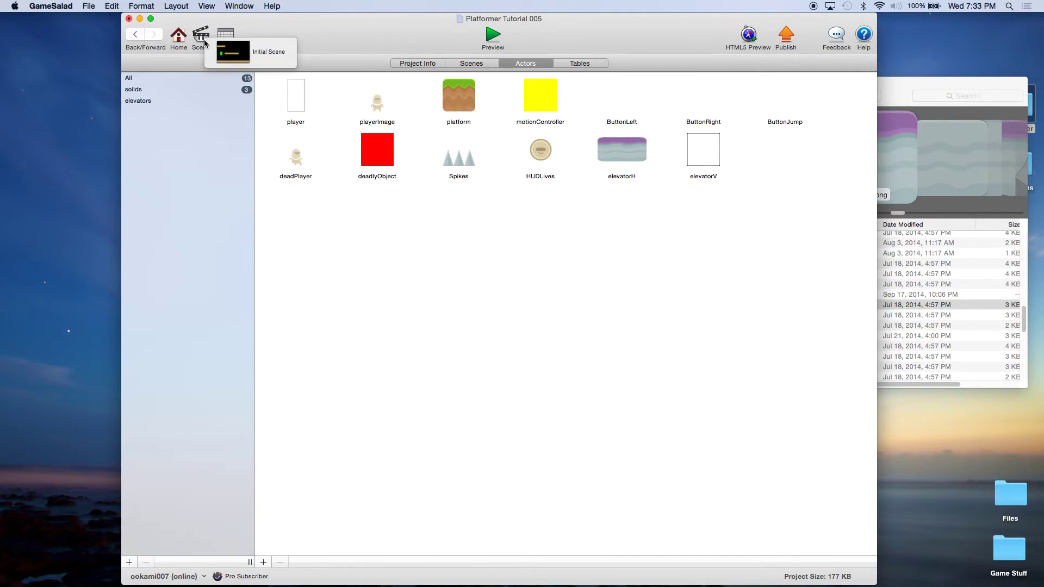
left_click(242, 60)
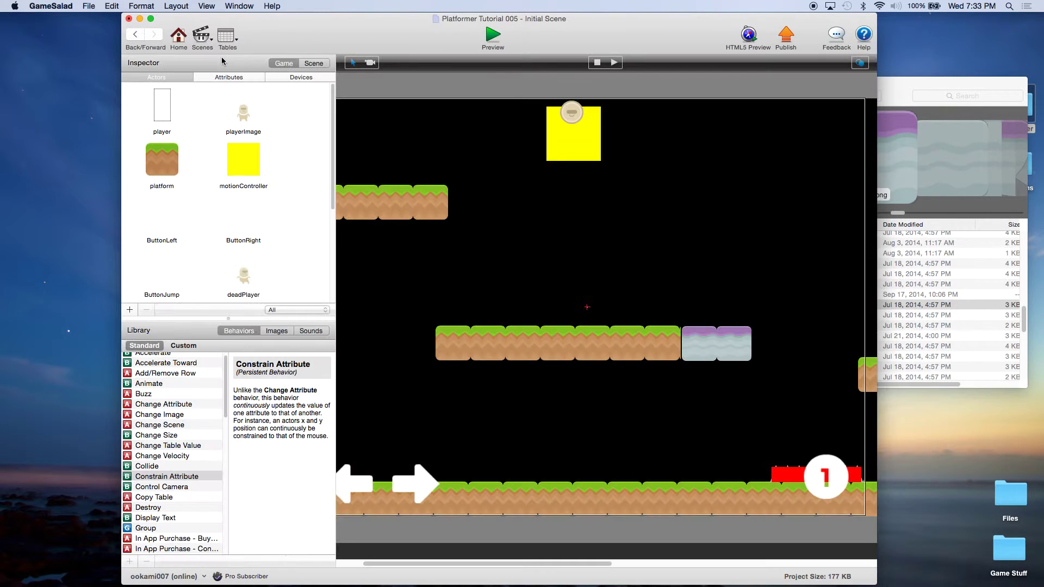
left_click(228, 79)
scroll(181, 203, "down", 4)
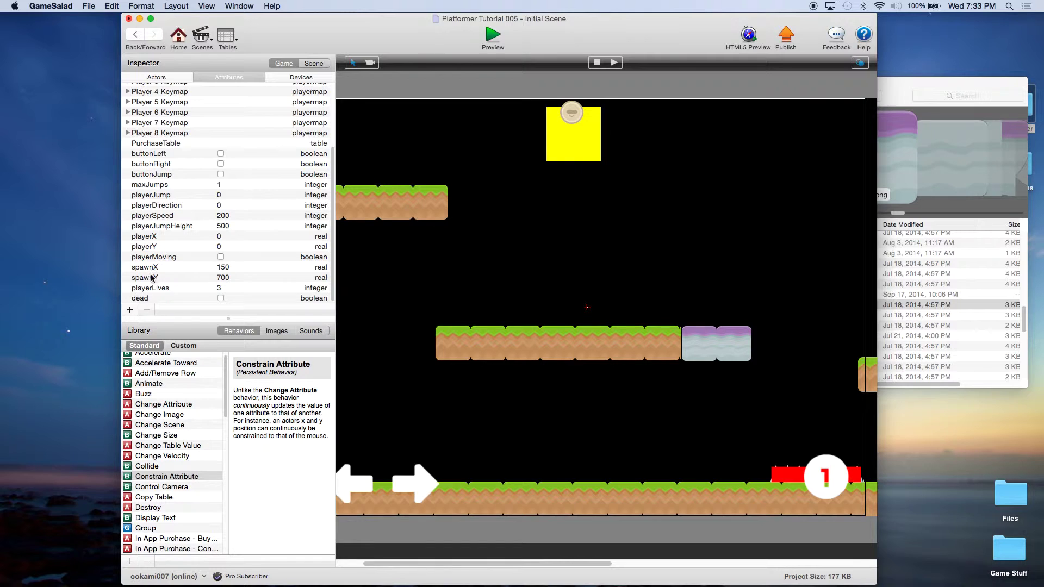
left_click(129, 311)
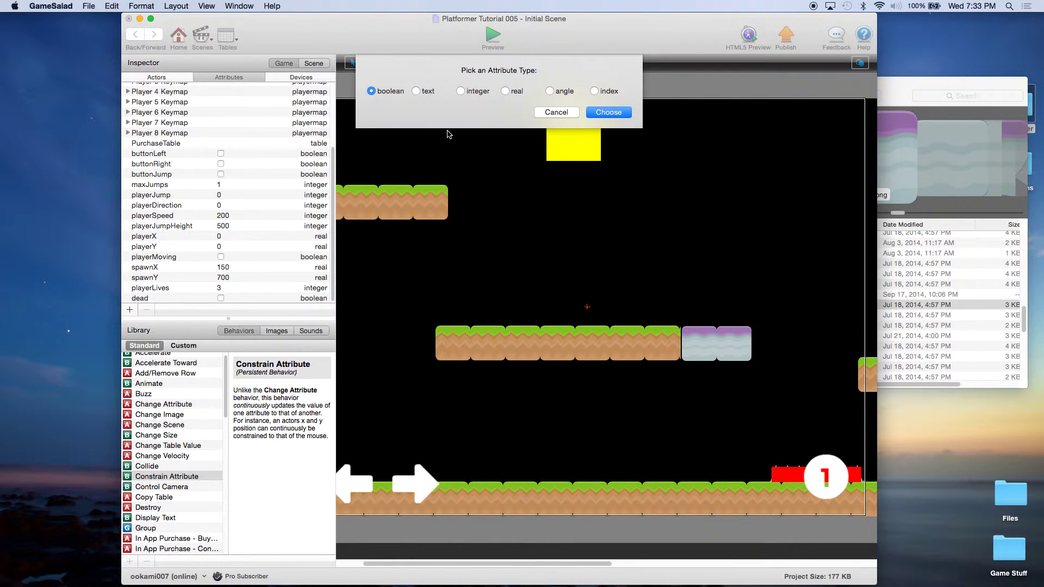
left_click(505, 91)
left_click(608, 113)
left_click(130, 309)
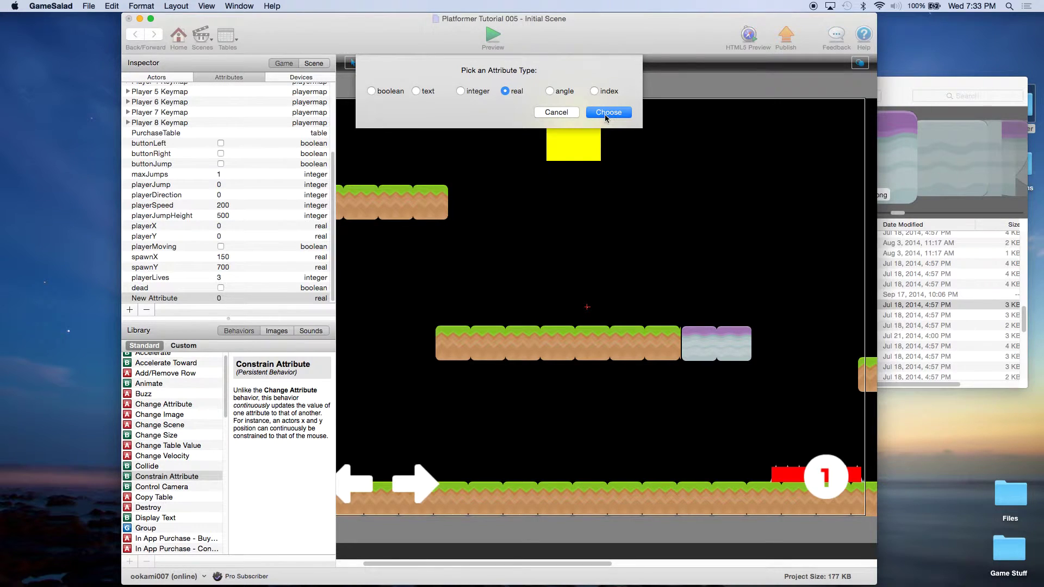
left_click(607, 112)
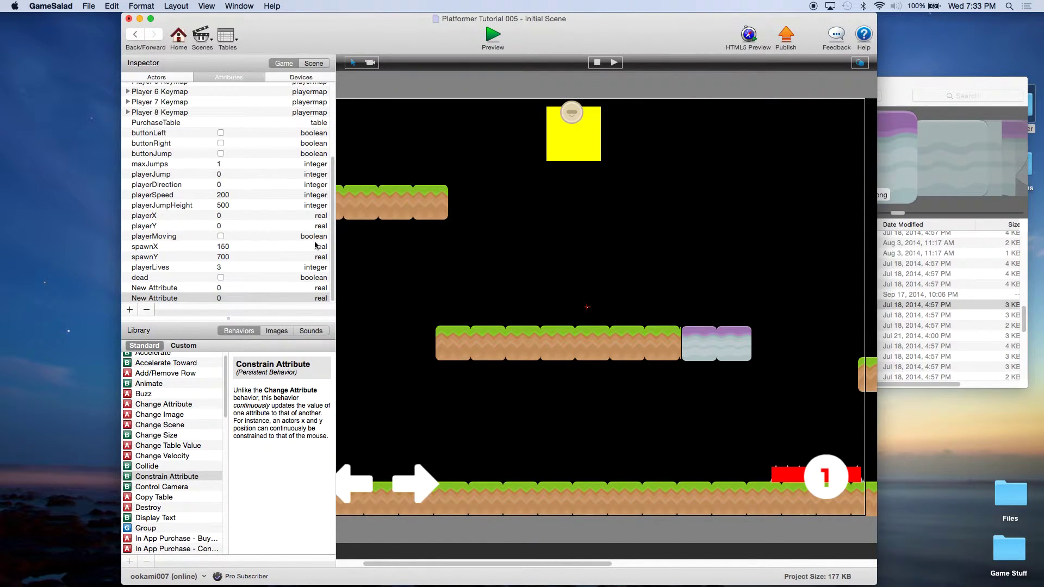
left_click(129, 310)
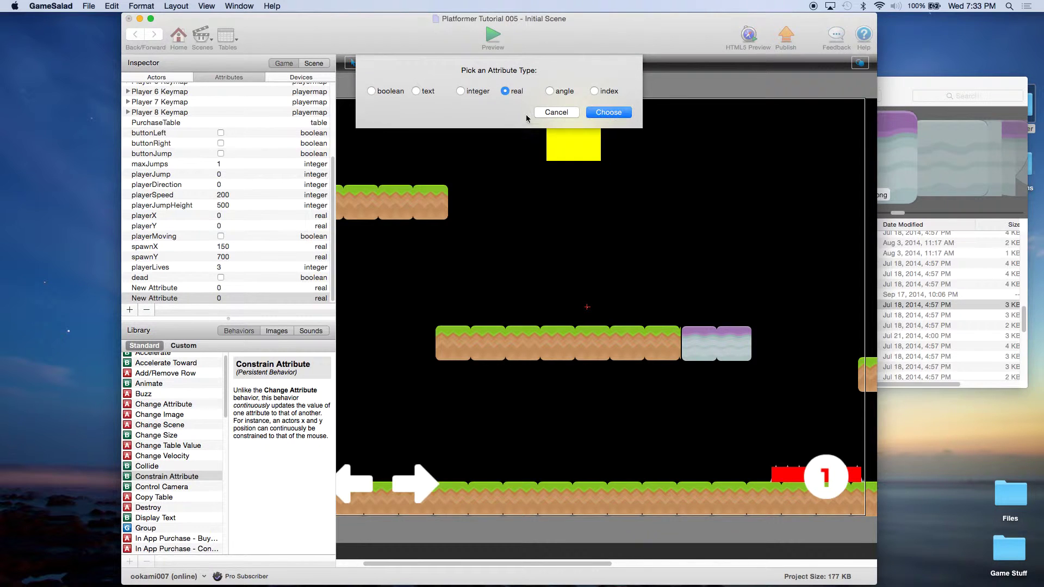
left_click(608, 113)
Step: Name the three new game attributes playerRidingX, playerRidingY and ElevatorTop
double_click(163, 277)
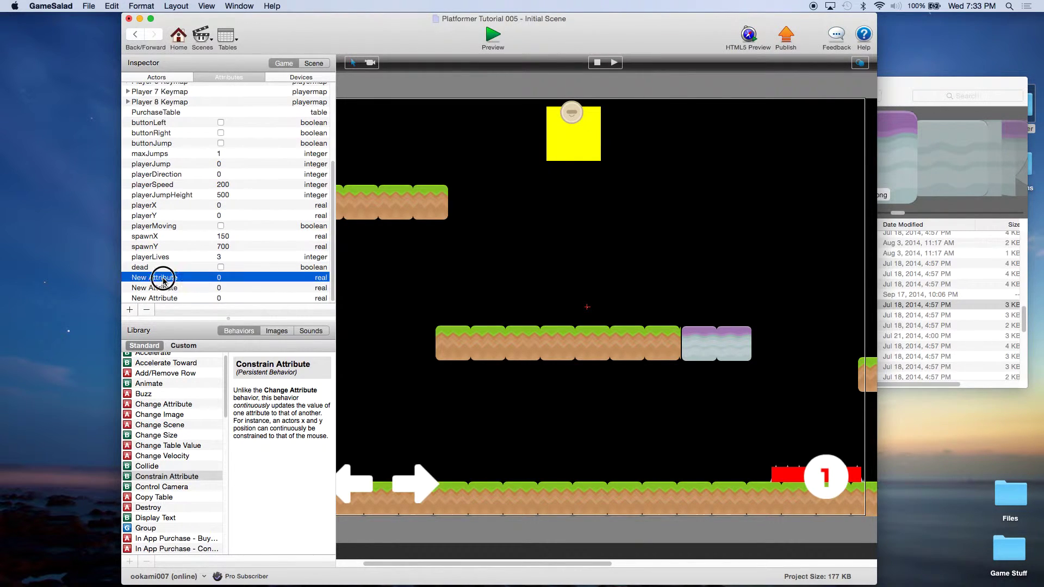
type("playerRidingX")
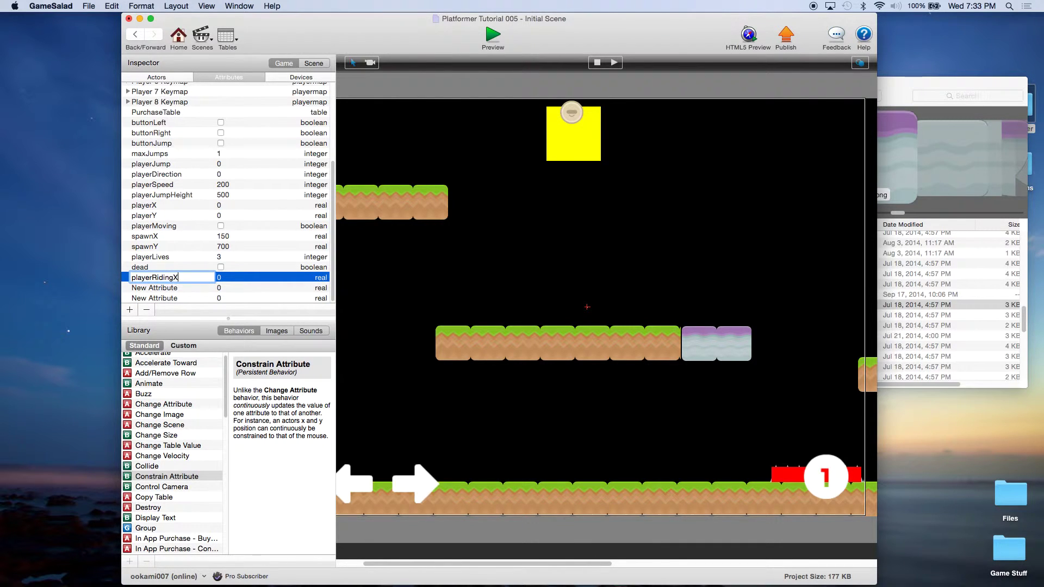
key("Tab")
type("p")
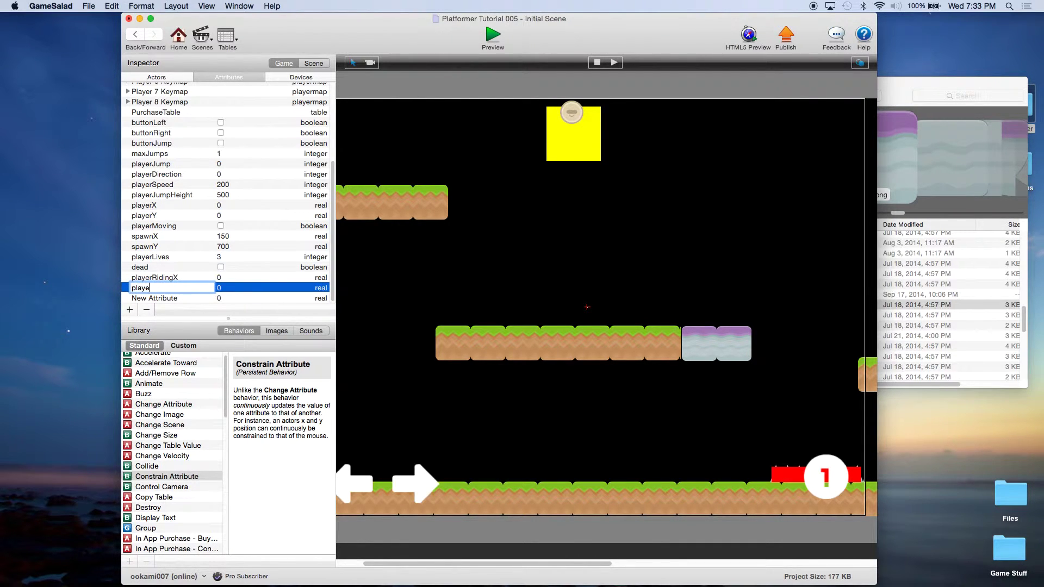
key("Tab")
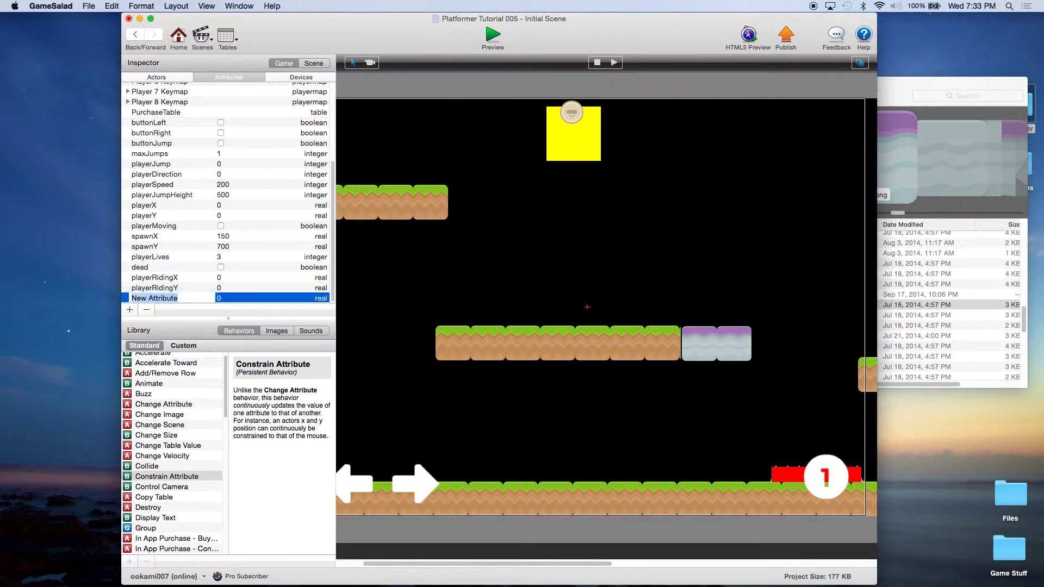
type("E")
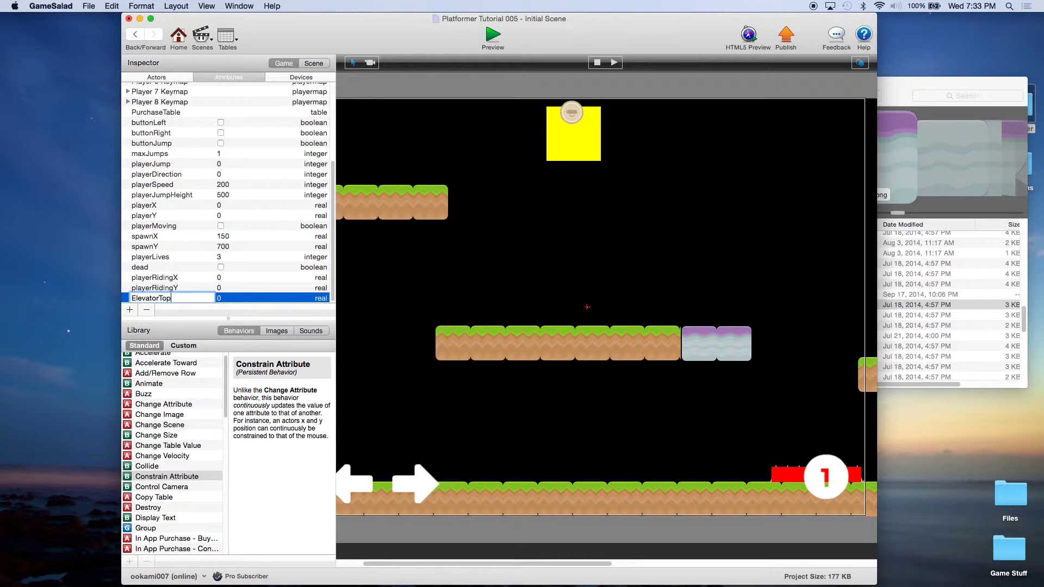
type("levatorTop")
left_click(176, 287)
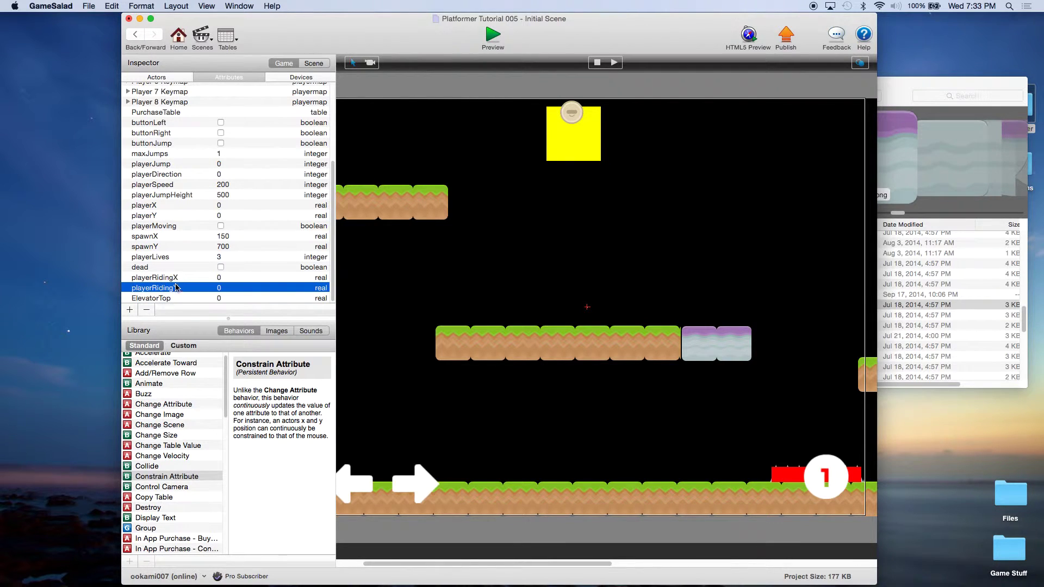
Step: Save the project and reopen the elevatorH actor
left_click(87, 7)
left_click(100, 65)
left_click(179, 39)
double_click(643, 158)
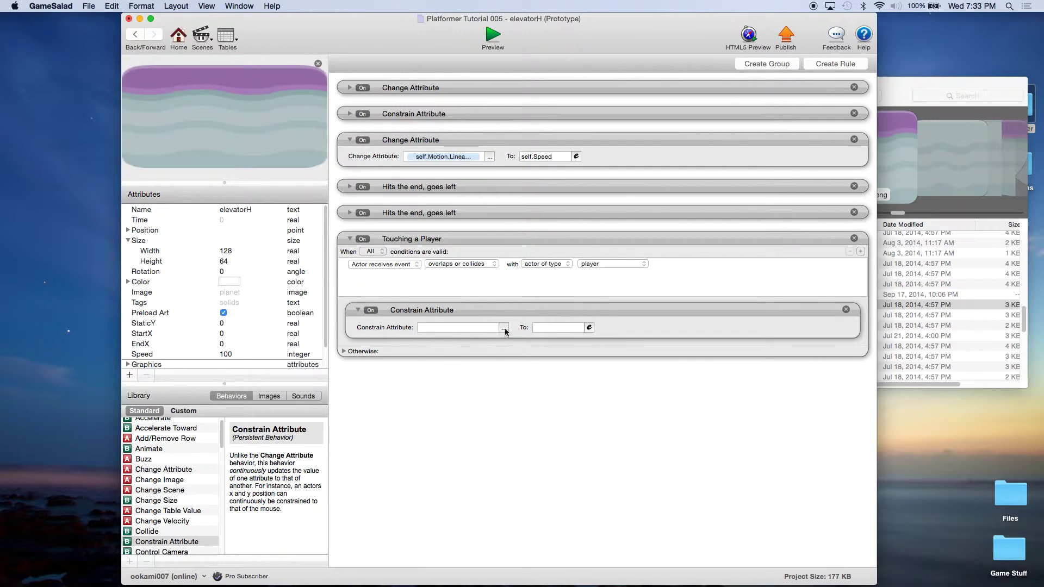
Step: In the Touching a Player rule, constrain game.playerRidingX to elevatorH's self.Position.X
left_click(505, 329)
left_click(521, 338)
scroll(598, 353, "down", 5)
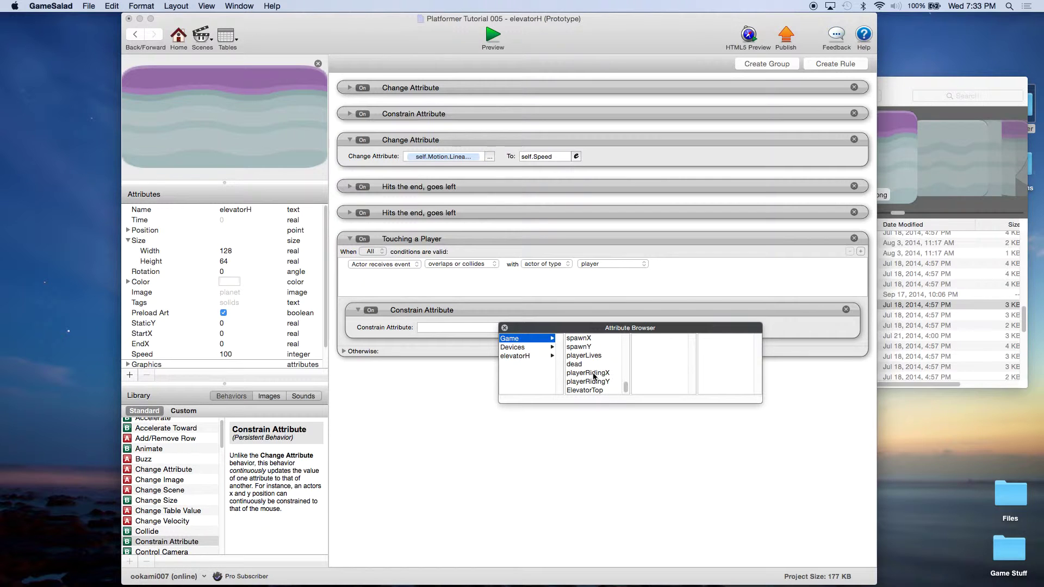
double_click(589, 373)
left_click(589, 328)
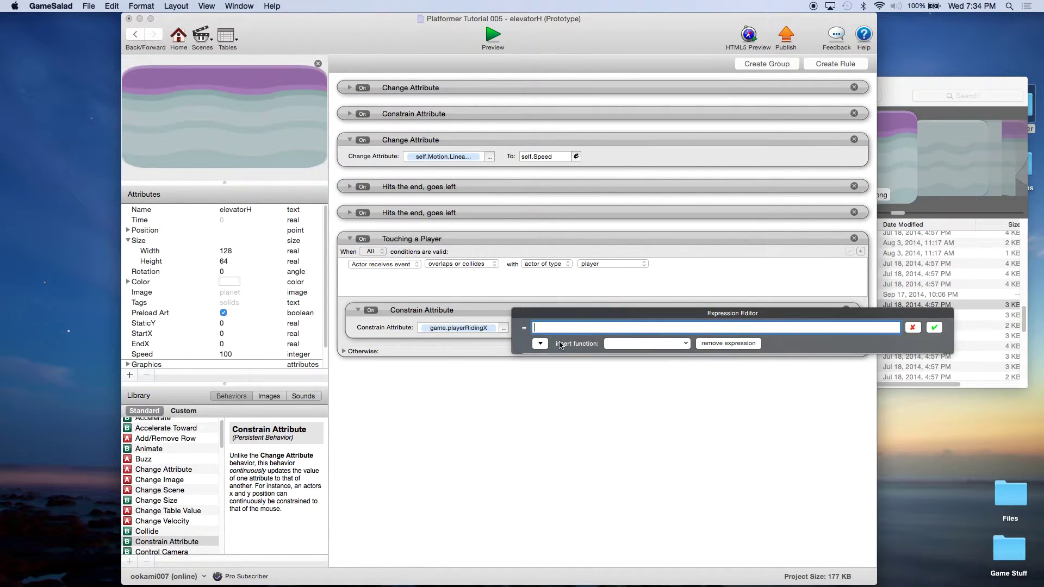
left_click(541, 343)
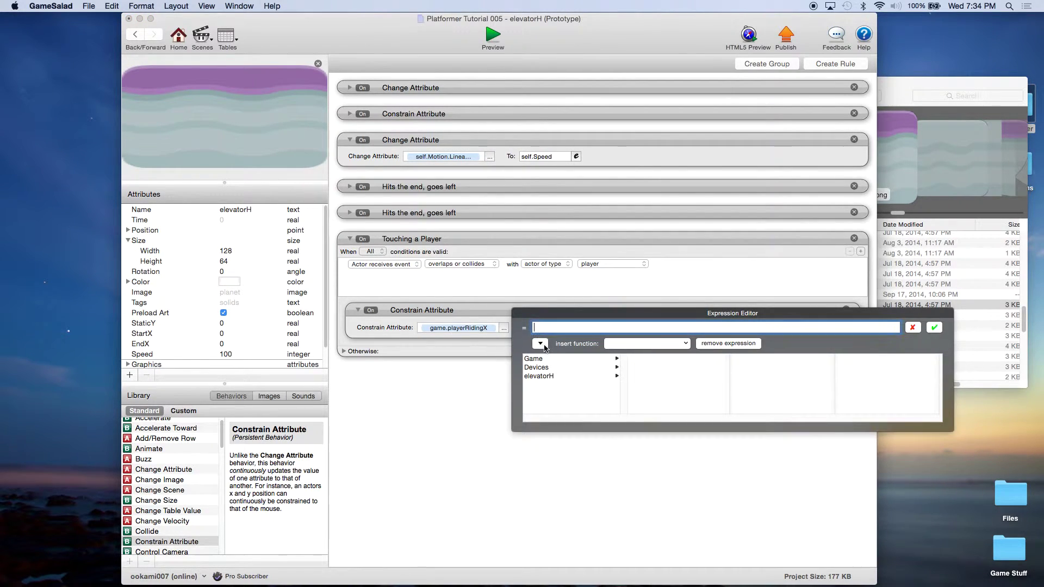
left_click(549, 377)
left_click(646, 376)
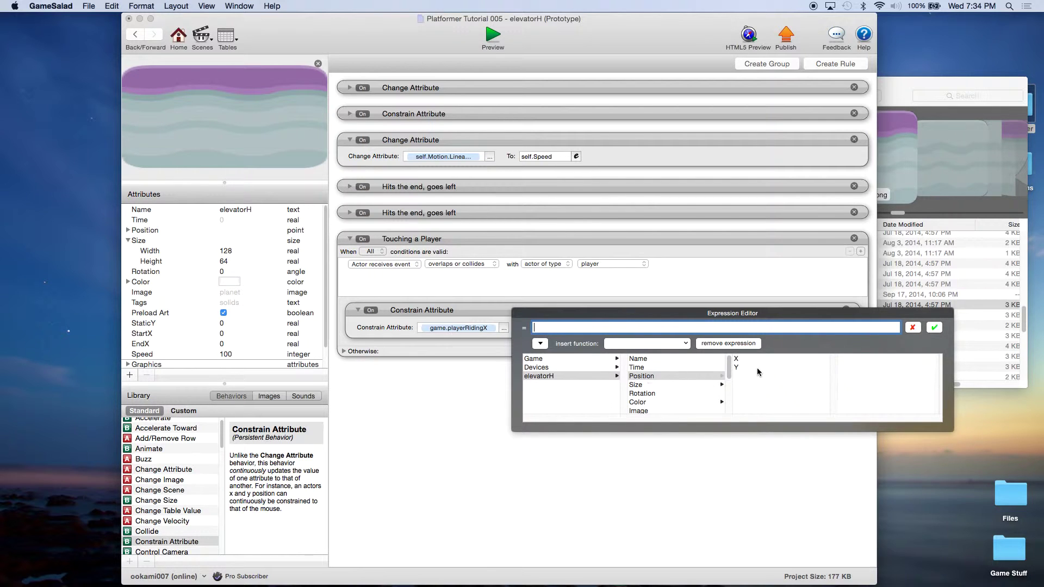
double_click(739, 360)
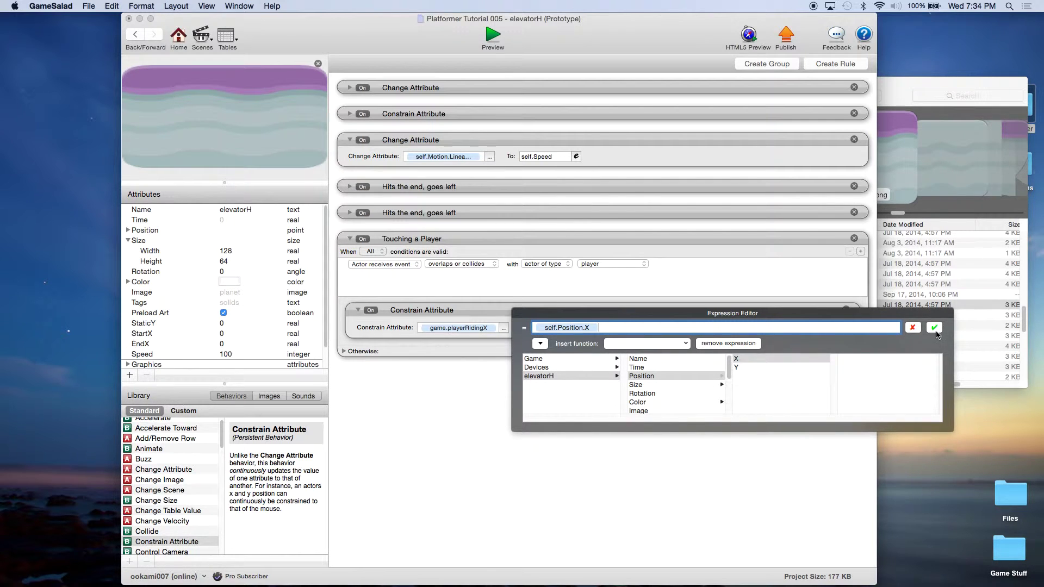
left_click(934, 328)
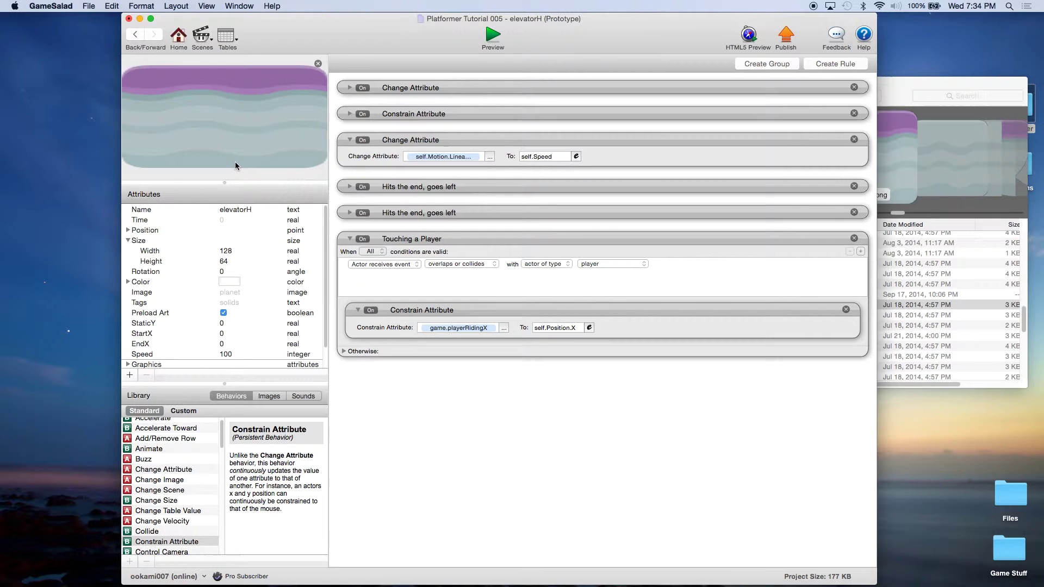
Step: Save the project and open the player actor for editing
left_click(89, 6)
left_click(109, 66)
left_click(173, 45)
left_click(298, 104)
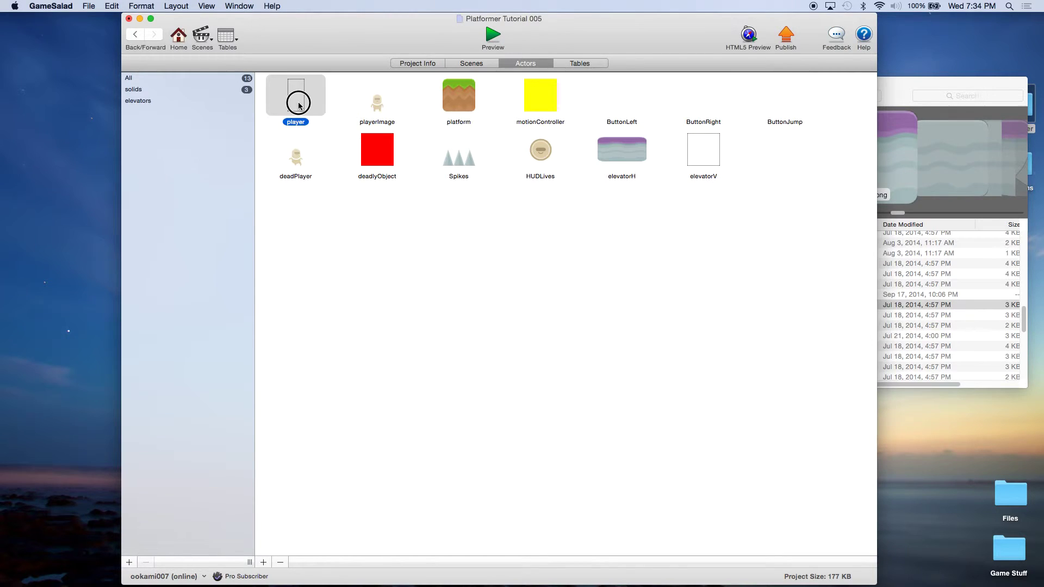
double_click(299, 105)
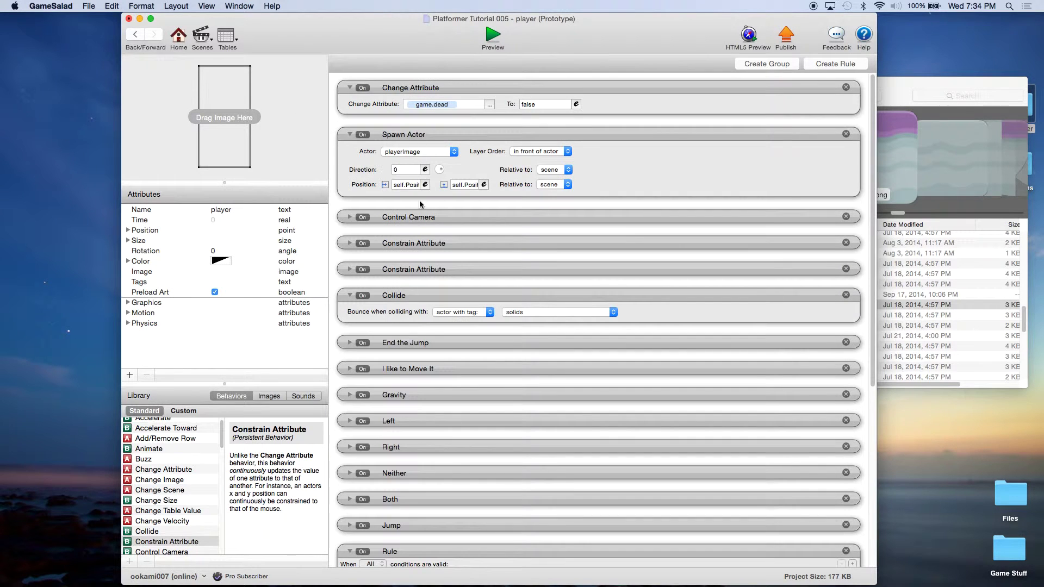
Step: Collapse the player's Collide behavior and the rule that reacts to deadlyObject
left_click(350, 298)
scroll(527, 406, "down", 6)
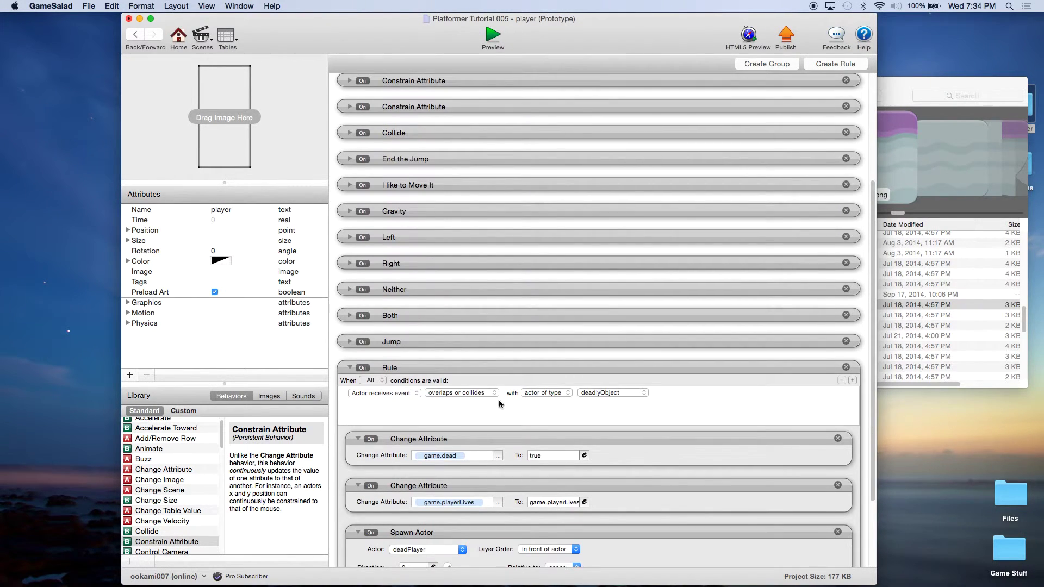
left_click(350, 368)
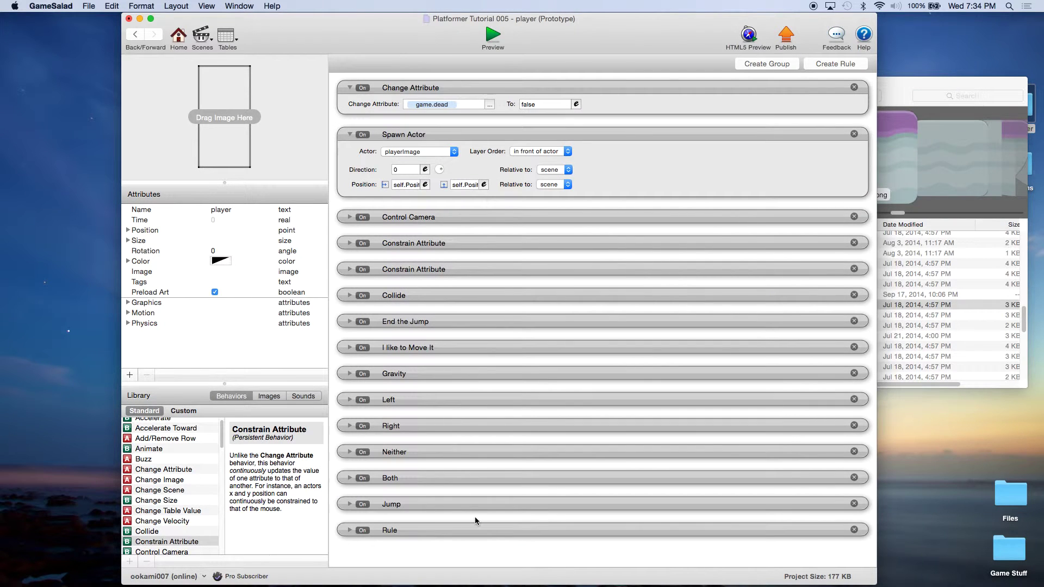
Step: Add a rule to the player actor that triggers when it overlaps or collides with an actor of type elevatorH
left_click(477, 551)
left_click(836, 63)
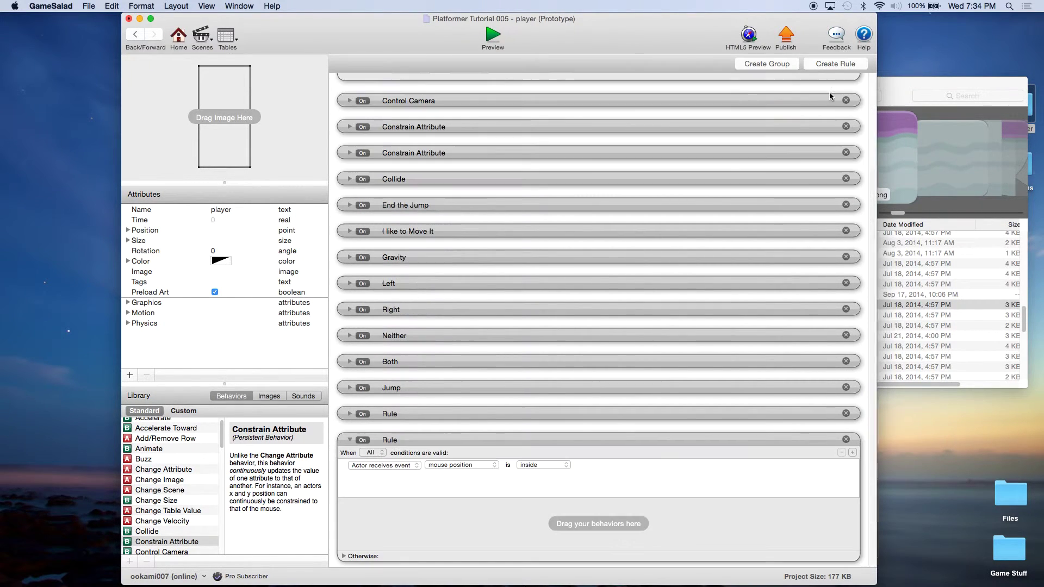
left_click(428, 465)
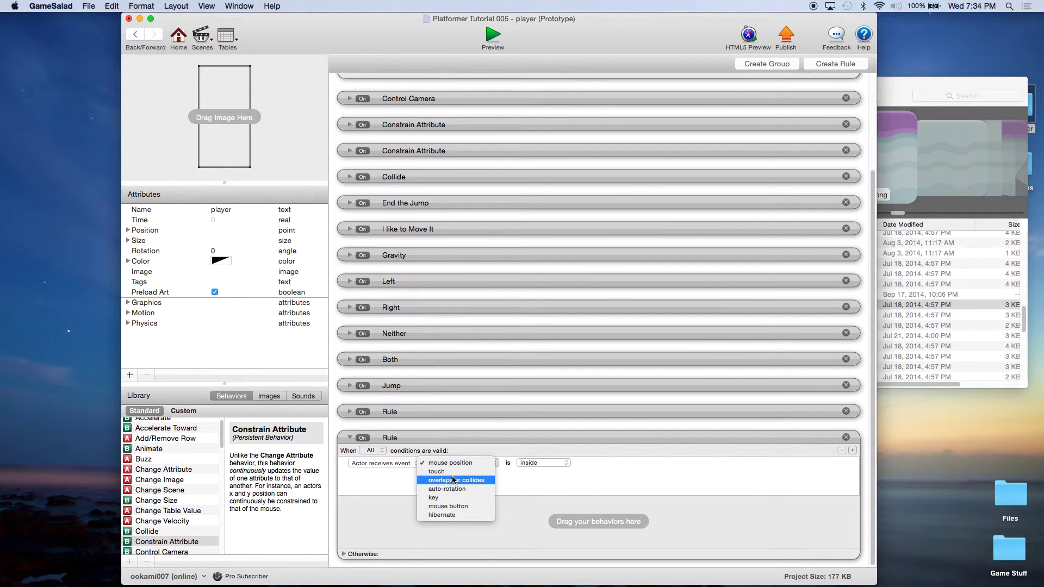
left_click(454, 480)
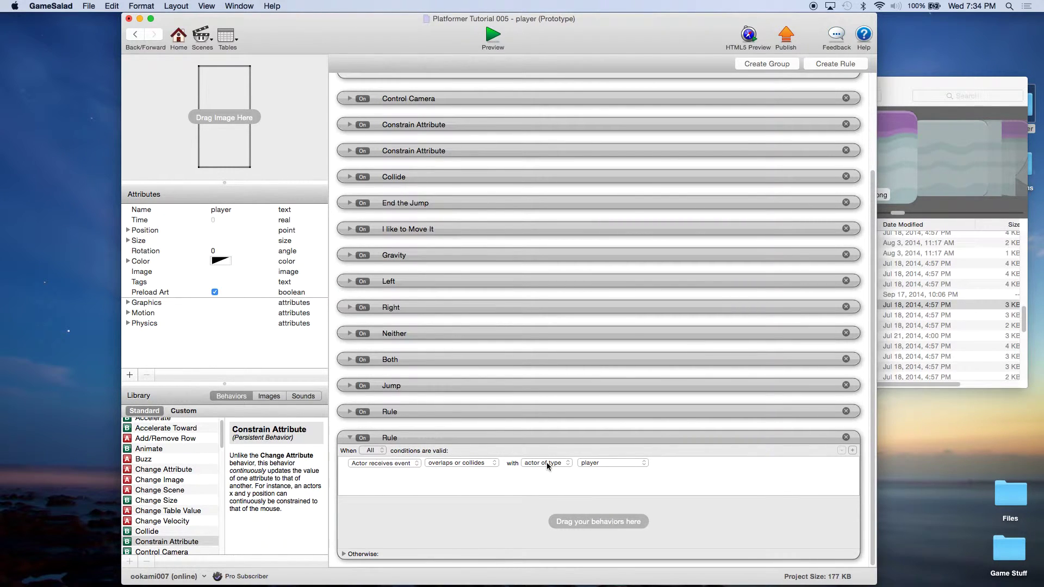
left_click(602, 464)
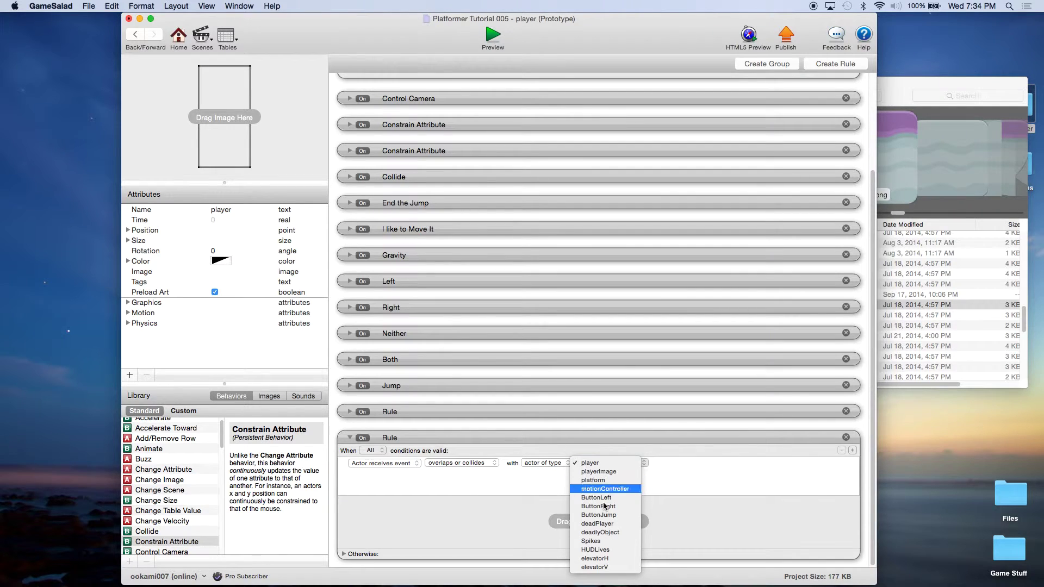
left_click(605, 560)
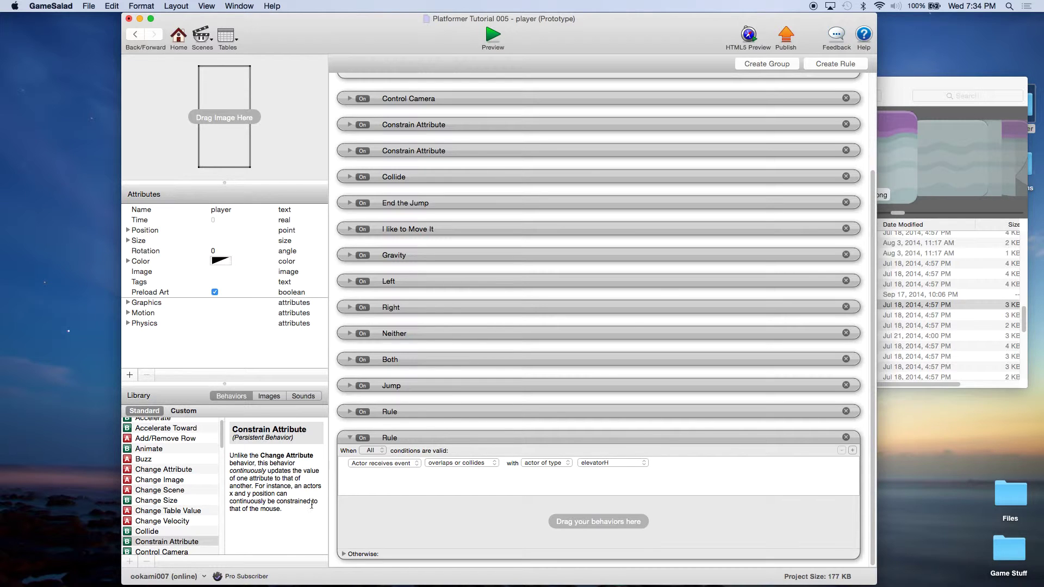
Step: Add a real attribute named myOffset to the player actor
left_click(180, 471)
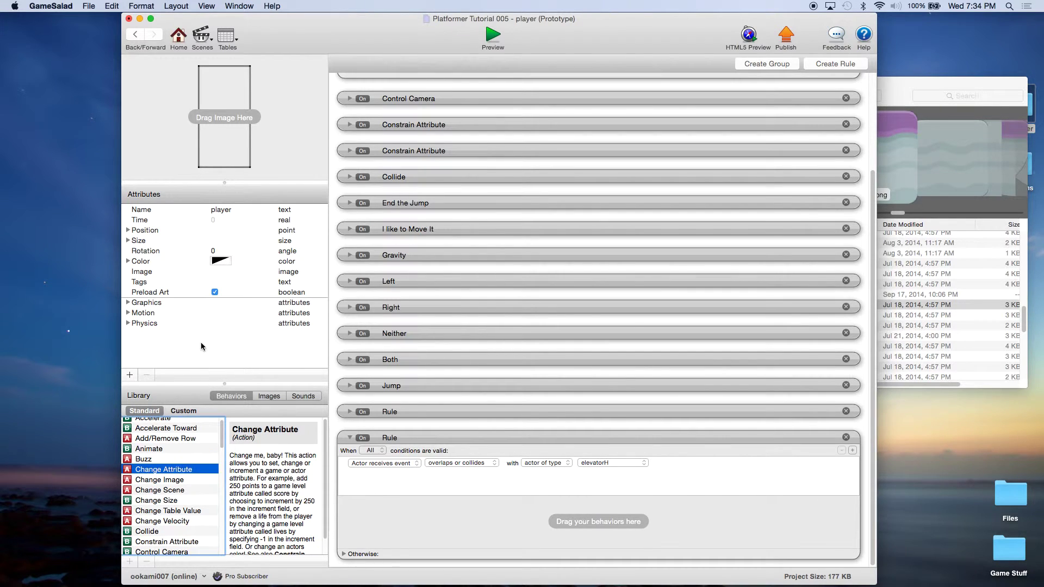
left_click(131, 376)
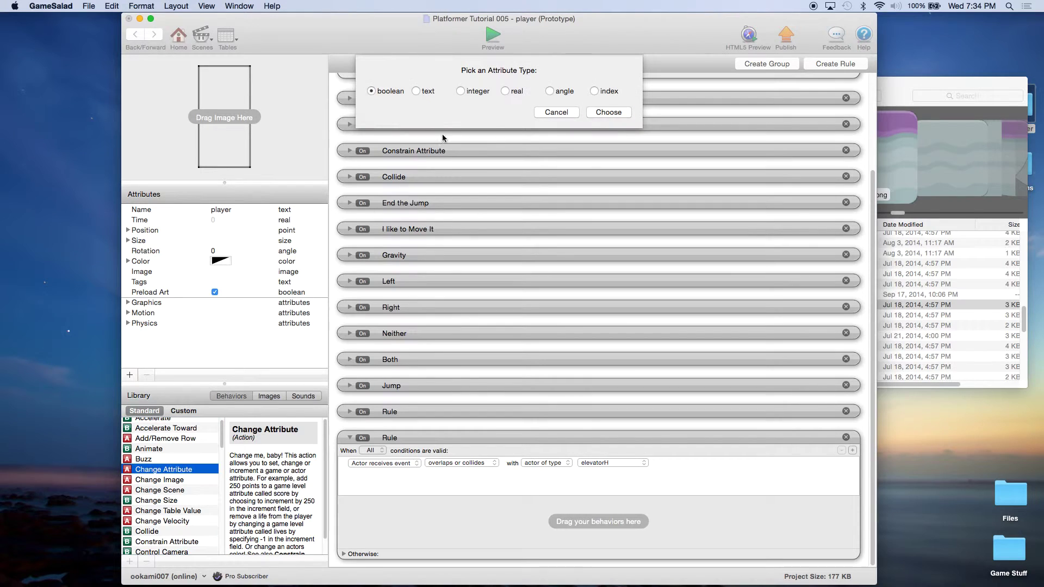
left_click(461, 91)
left_click(505, 90)
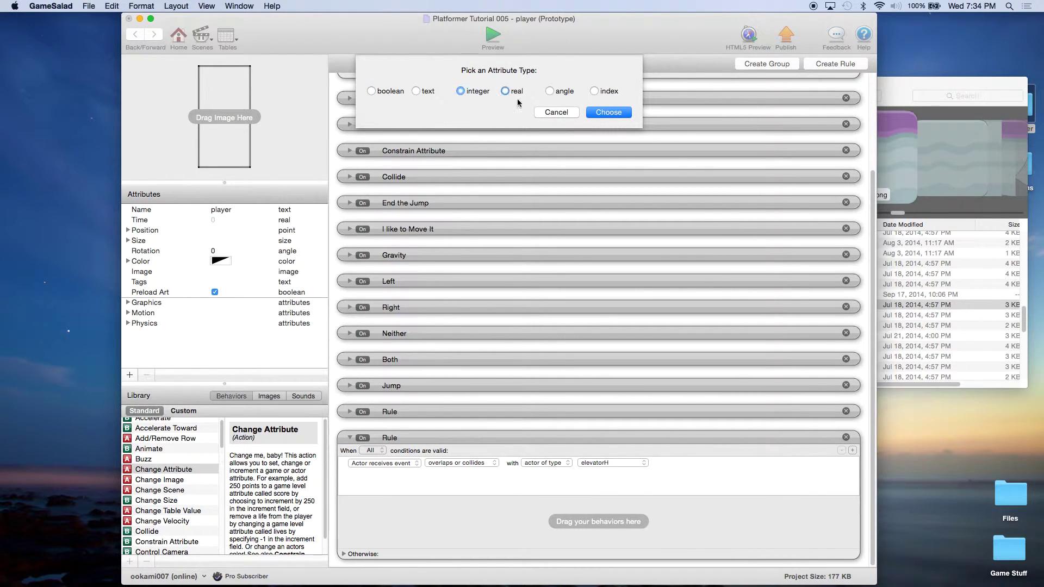
left_click(605, 113)
double_click(174, 303)
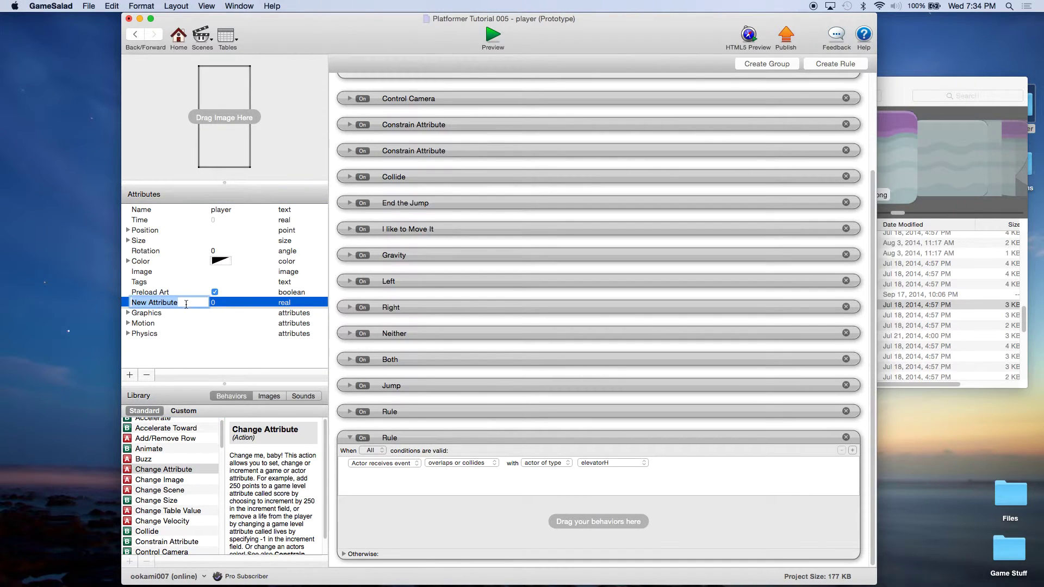
type("myOffset")
key("Return")
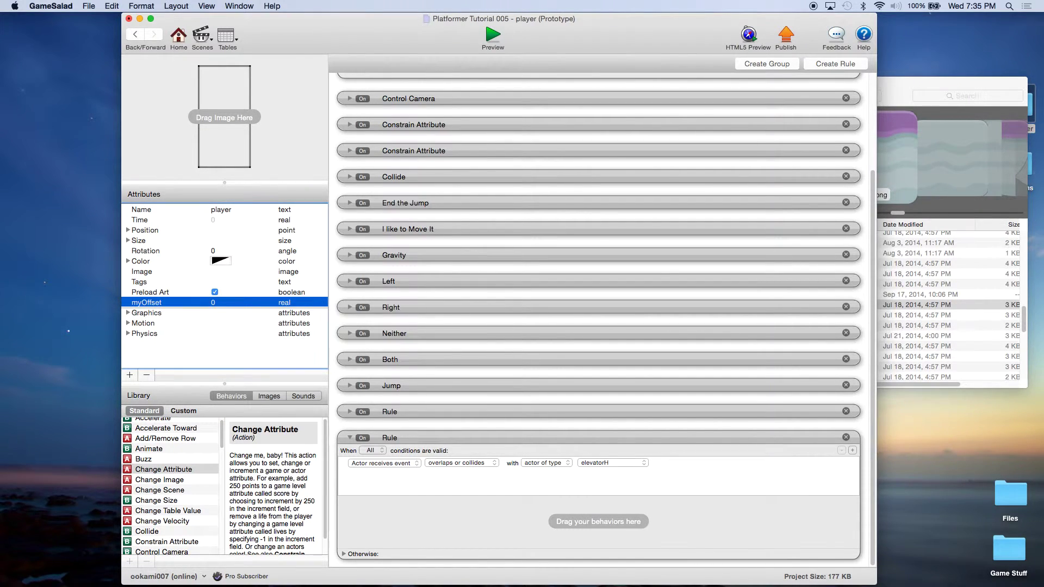
left_click(490, 504)
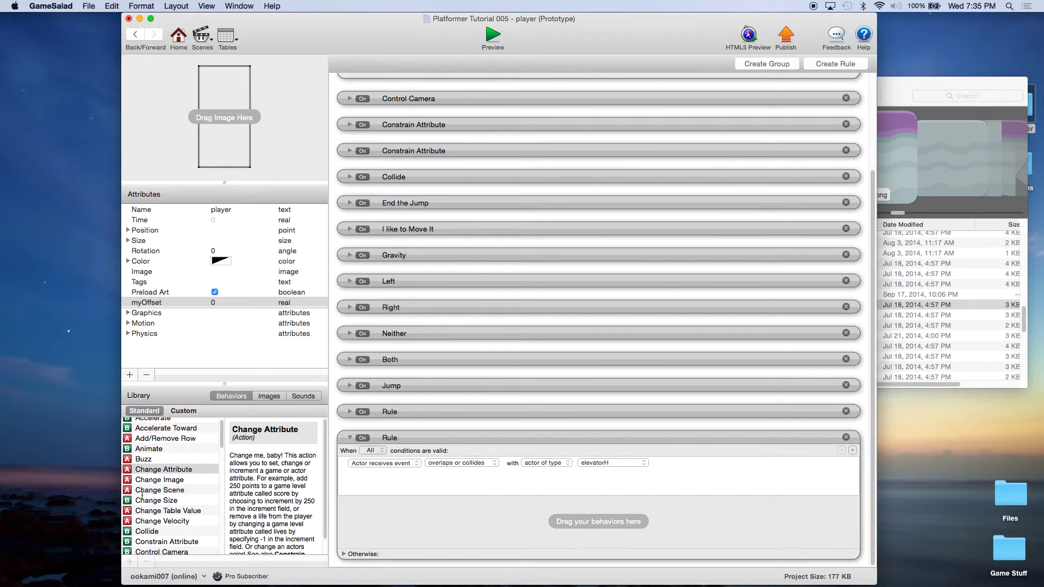
Step: Add a Change Attribute behavior to the elevatorH collision rule, with the player's myOffset as the attribute to change
left_click_drag(153, 469, 439, 518)
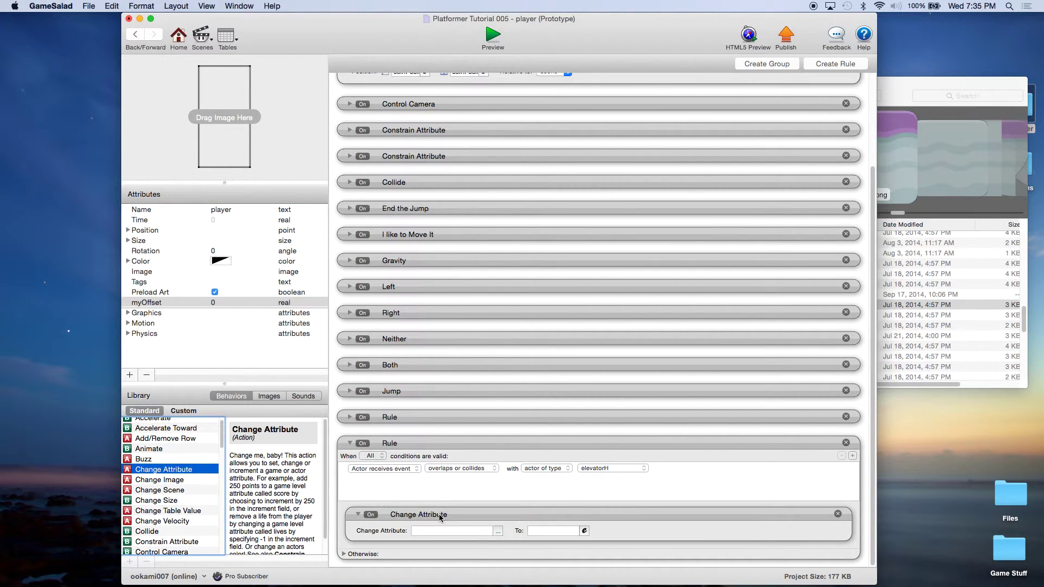
left_click(498, 531)
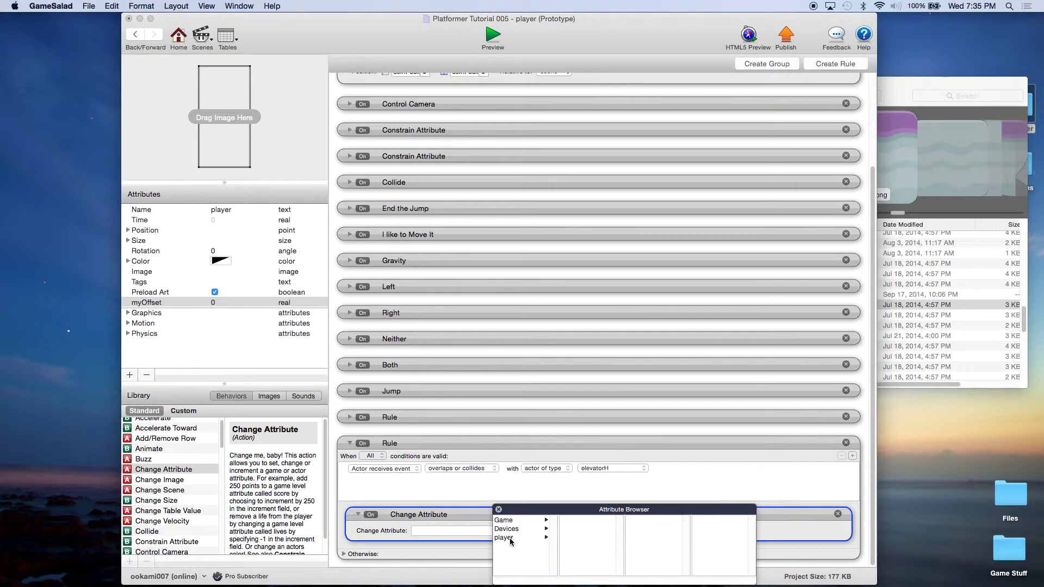
left_click(509, 538)
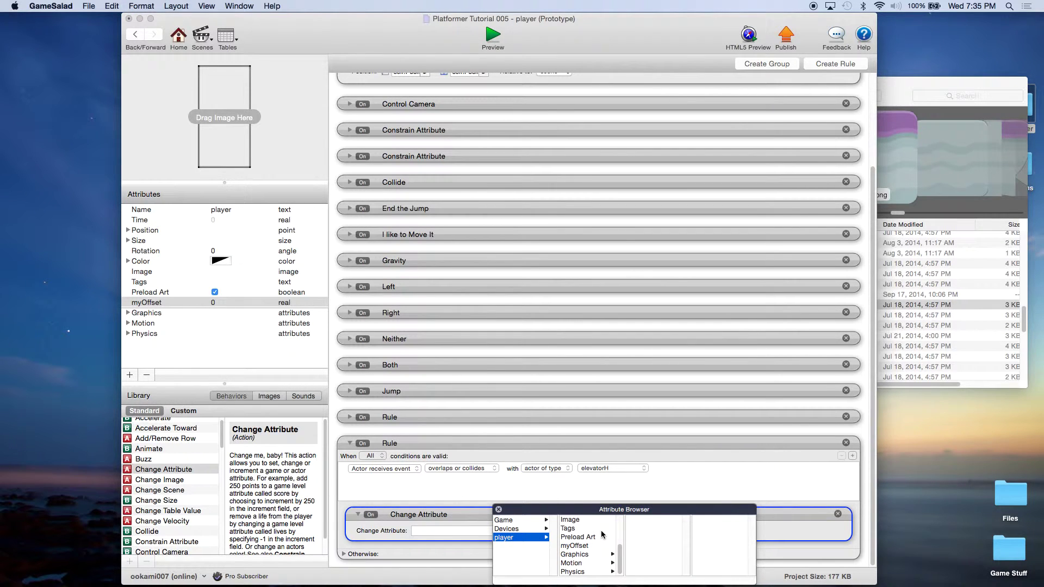
left_click(576, 546)
Step: Set the new value of myOffset to the expression game.playerRidingX - self.Position.X
left_click(585, 531)
left_click_drag(594, 519, 561, 355)
left_click(503, 383)
left_click(513, 398)
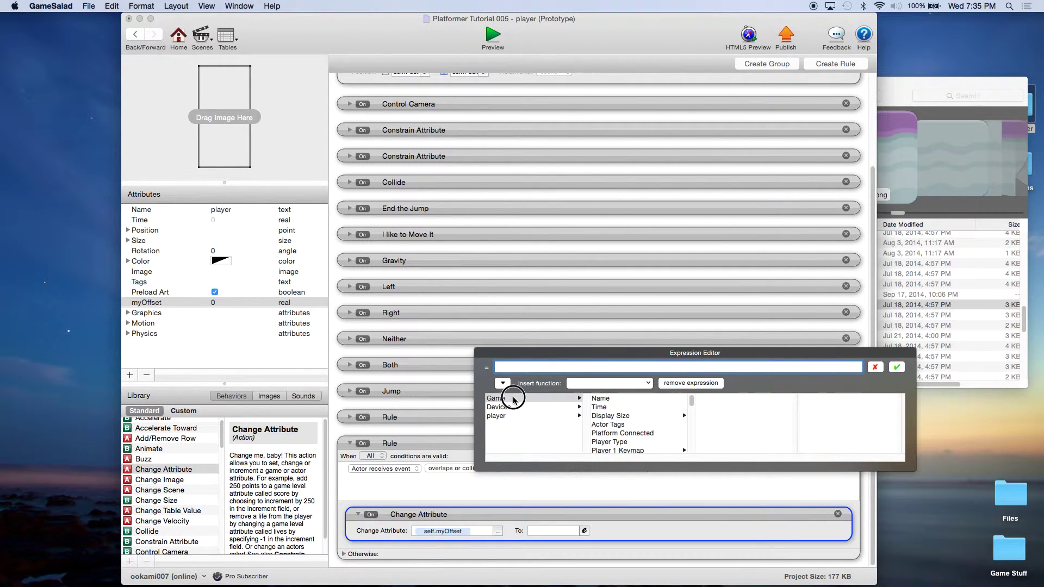
scroll(641, 424, "down", 5)
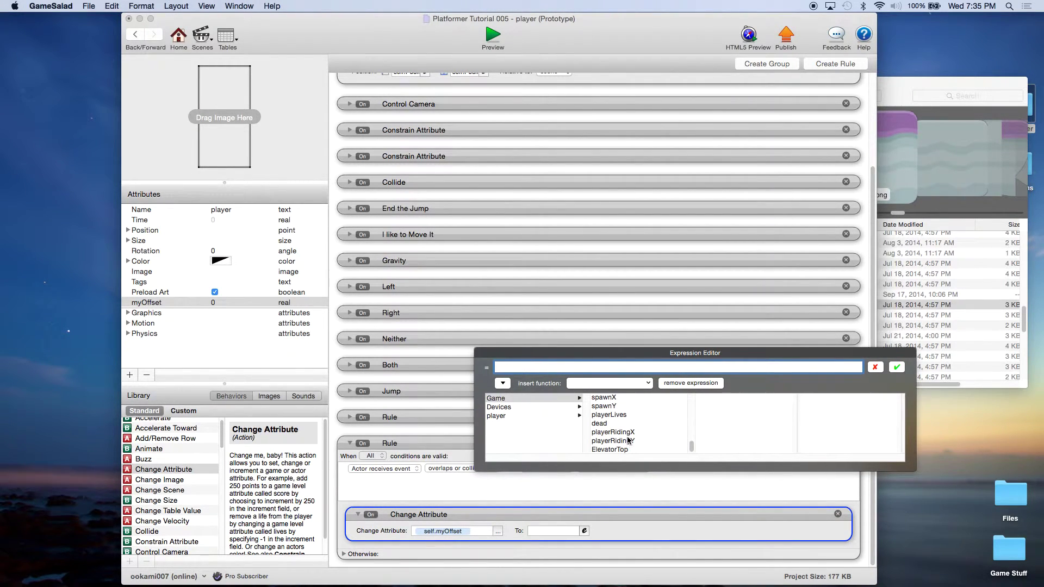
left_click(610, 433)
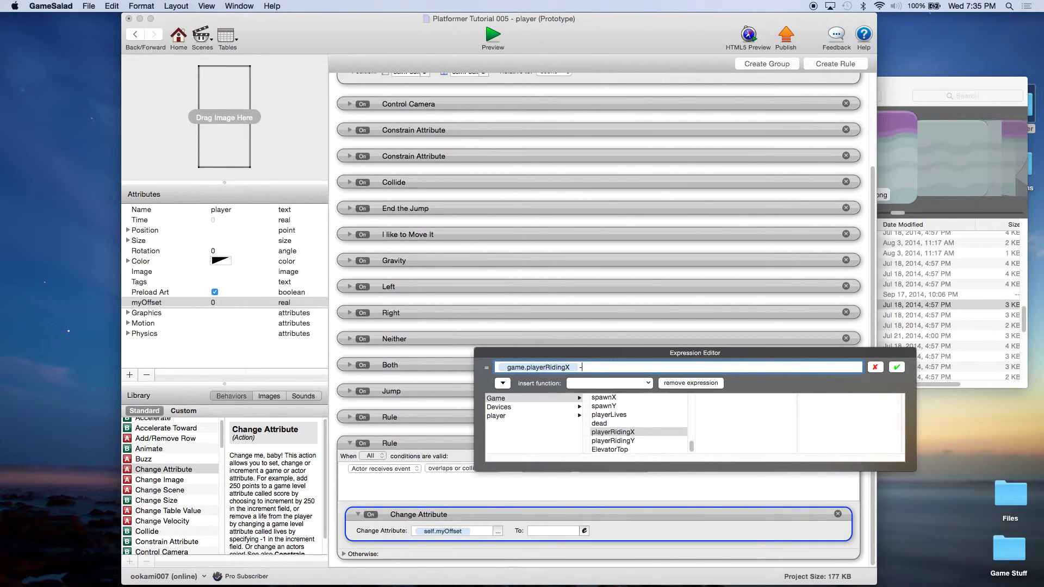
left_click(492, 416)
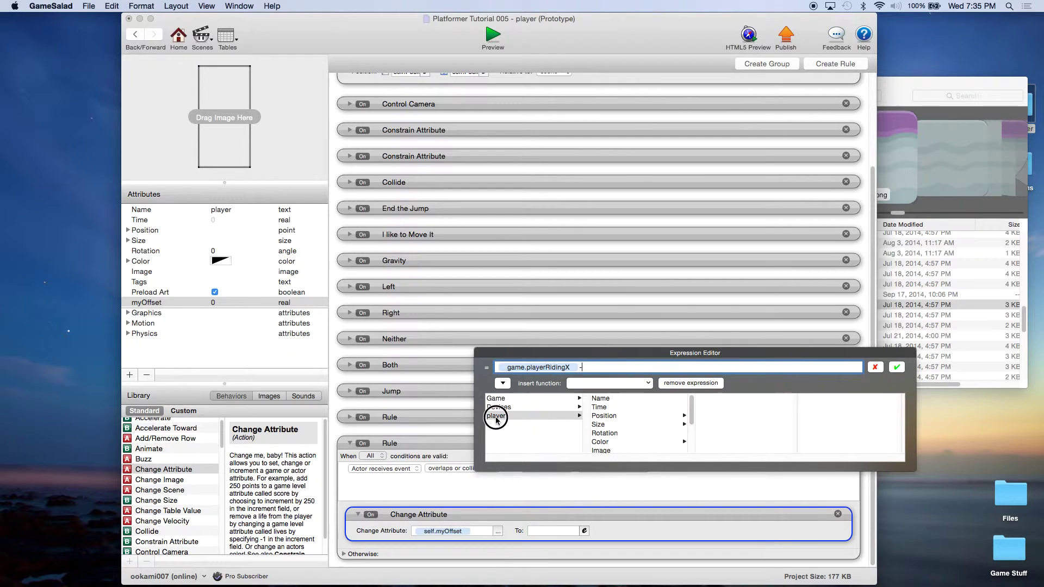
left_click(624, 416)
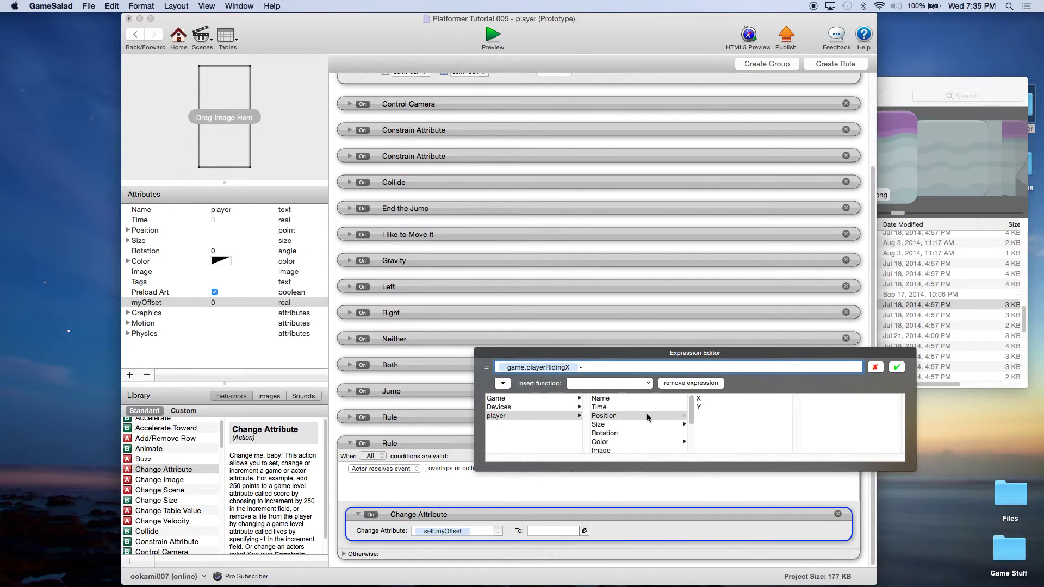
left_click(698, 398)
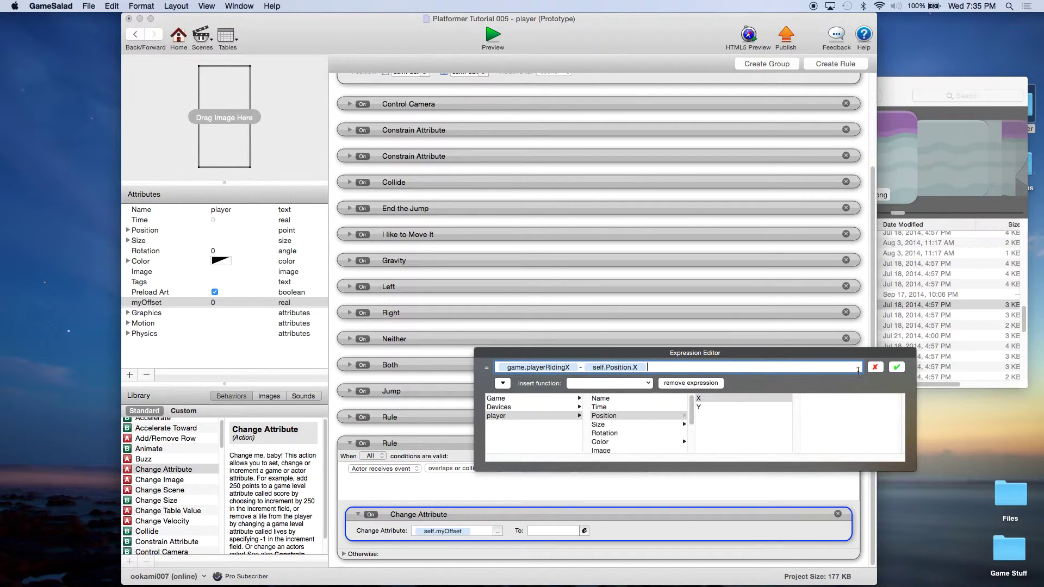
left_click(896, 368)
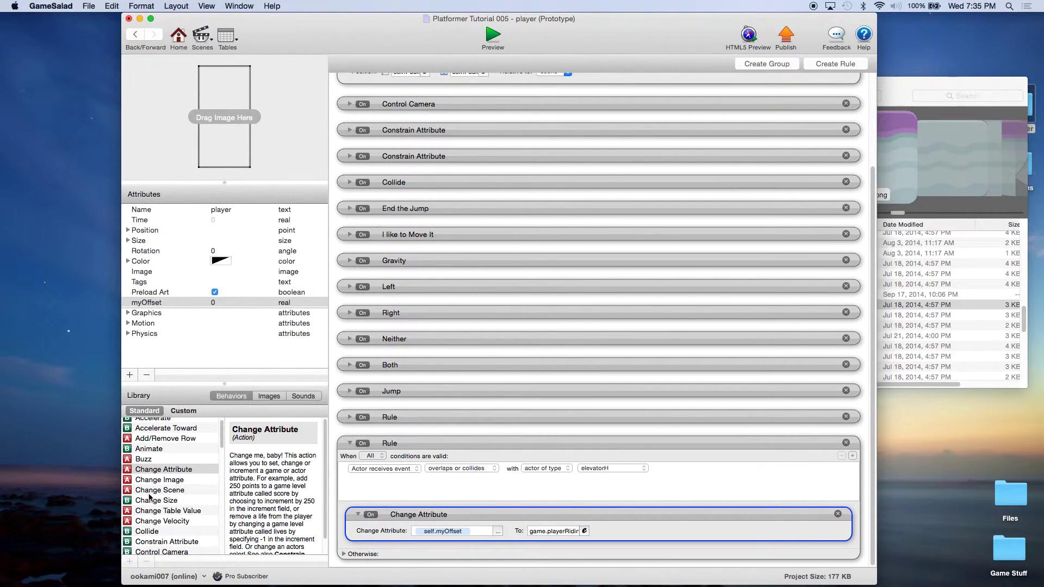
Step: Add a Constrain Attribute behavior below the Change Attribute in the rule, targeting the player's self.Position.X
left_click_drag(159, 546, 398, 551)
scroll(471, 513, "down", 2)
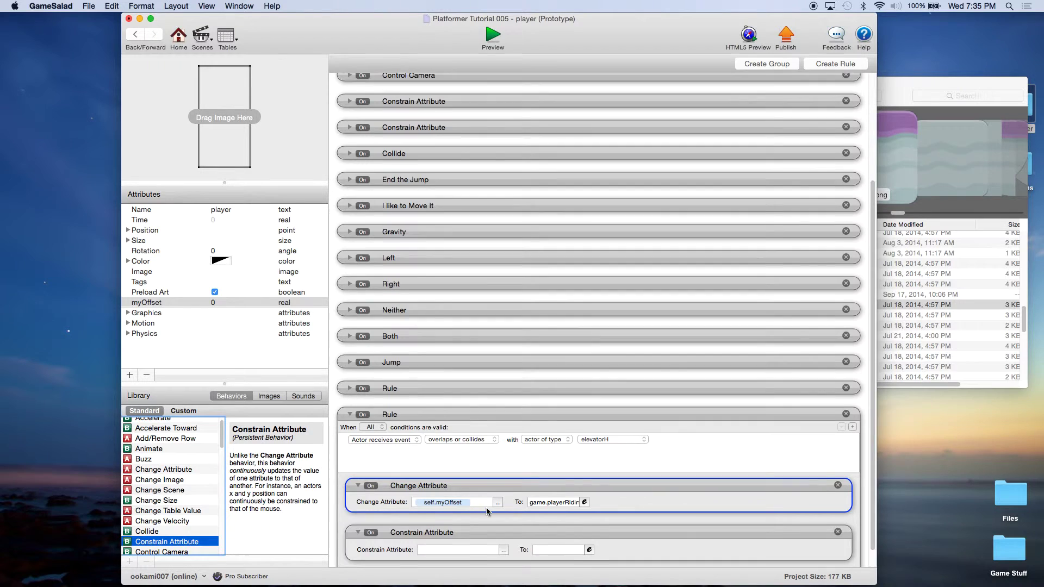
scroll(486, 511, "down", 1)
left_click(504, 531)
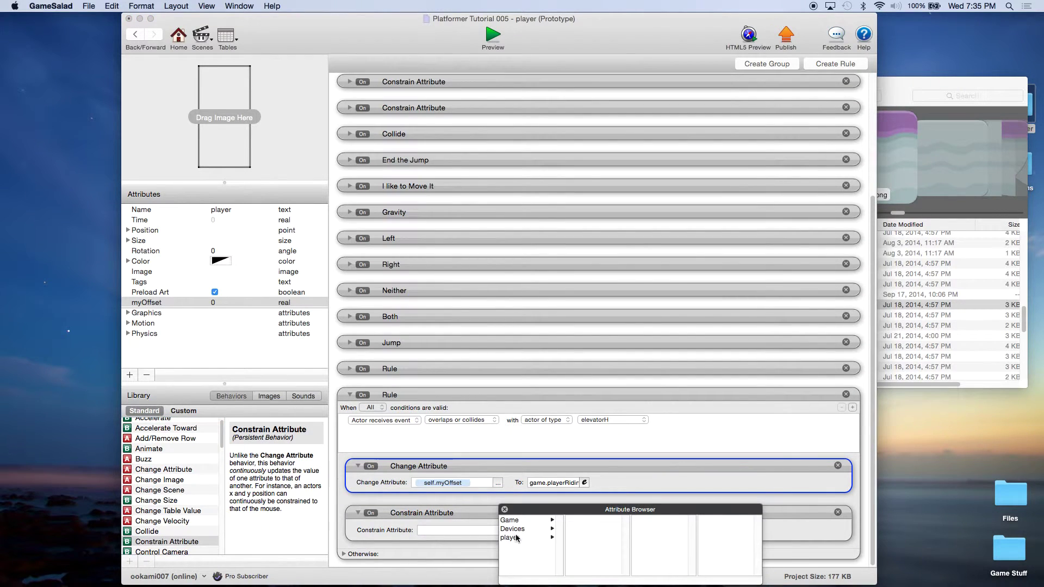
left_click(516, 538)
left_click(579, 538)
double_click(642, 521)
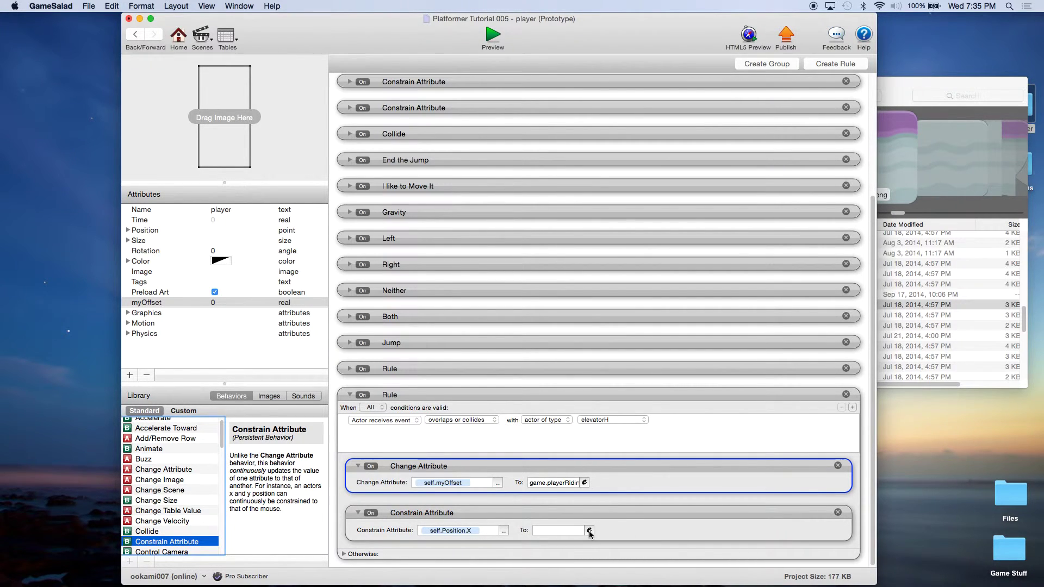
Step: Constrain the player's X position to the expression game.playerRidingX - self.myOffset
left_click(590, 531)
left_click(540, 545)
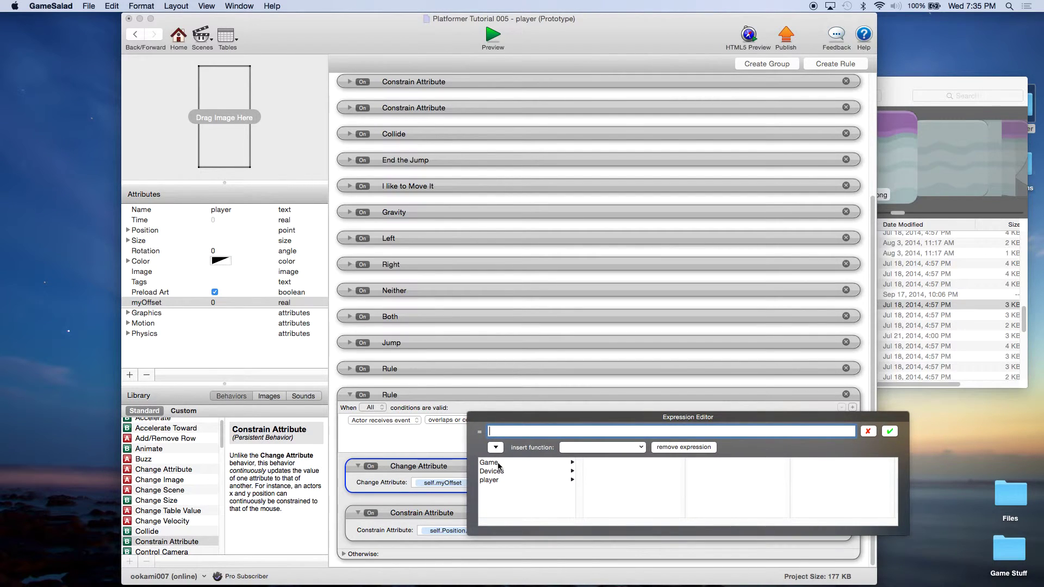
left_click(496, 480)
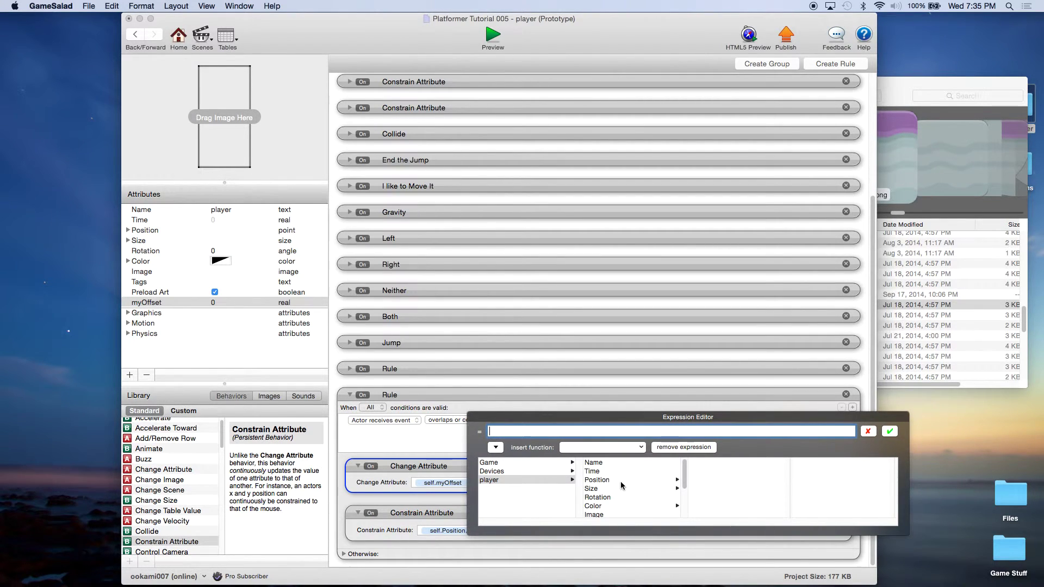
left_click(510, 463)
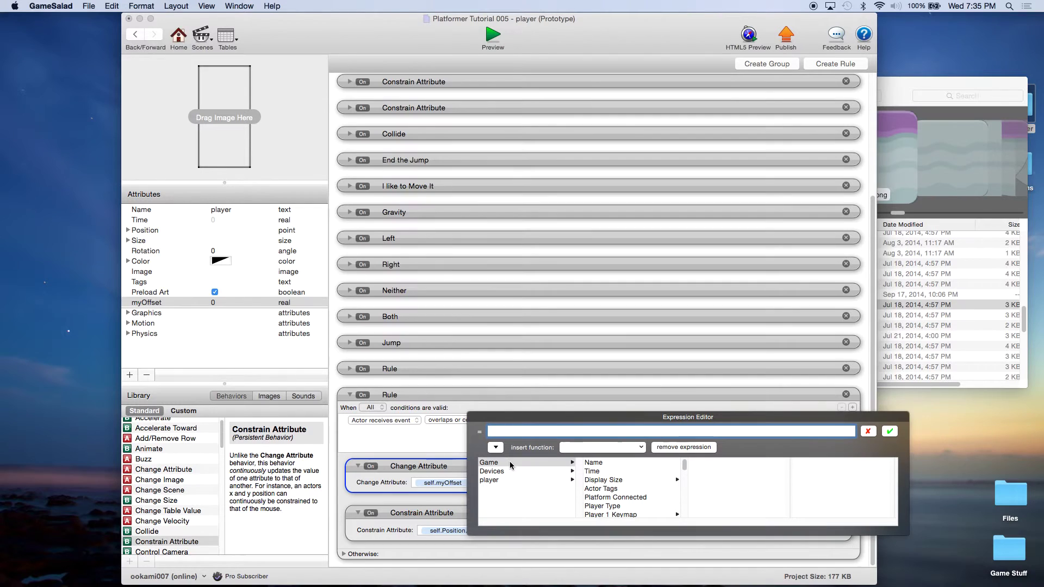
scroll(624, 483, "down", 5)
scroll(624, 483, "down", 4)
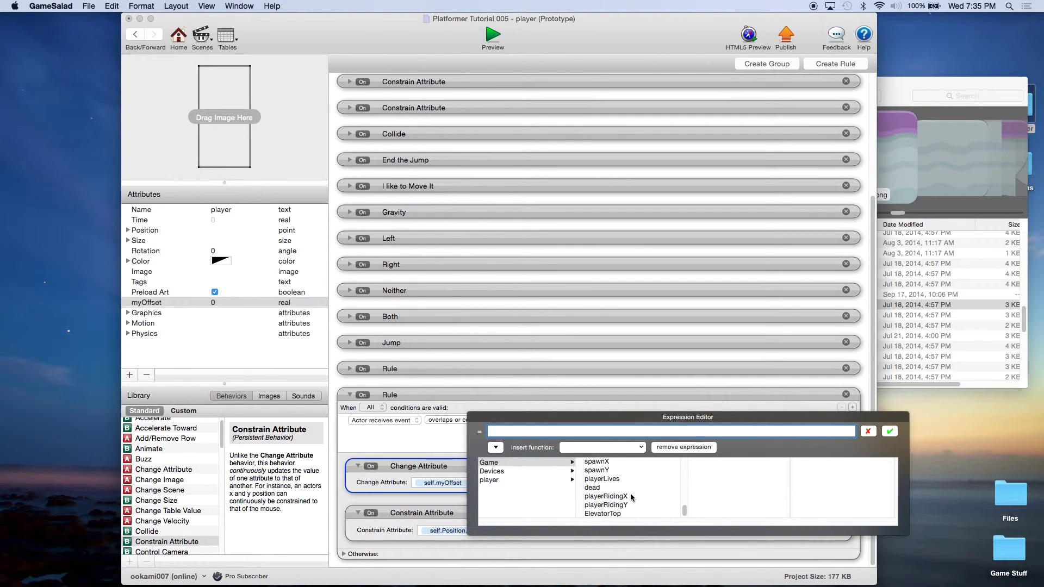
left_click(629, 496)
type("-")
left_click(505, 479)
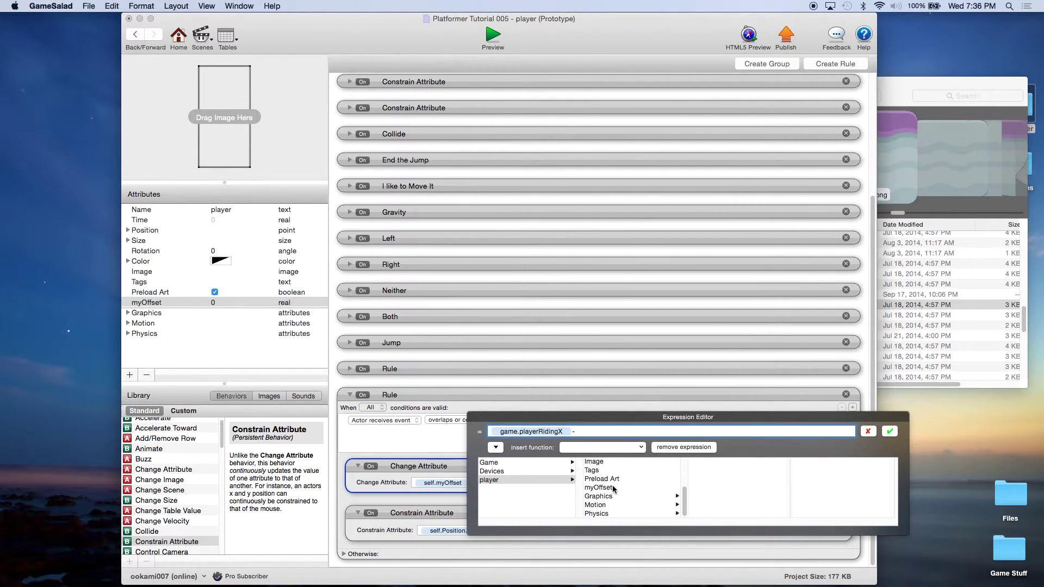
left_click(613, 487)
left_click(890, 431)
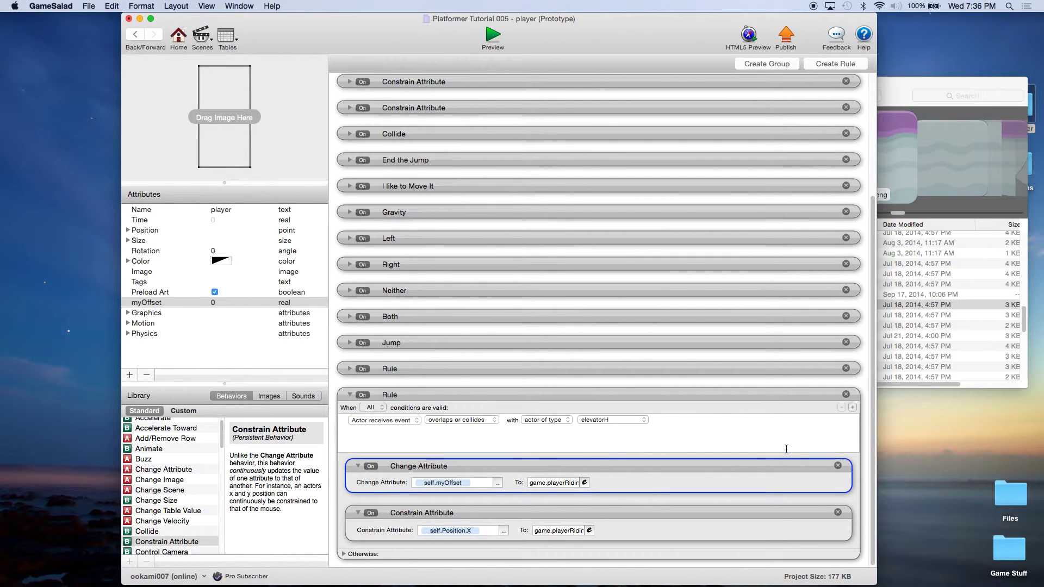
Step: Add two more conditions to the elevatorH collision rule and make both of them Attribute conditions
left_click(853, 407)
left_click(853, 408)
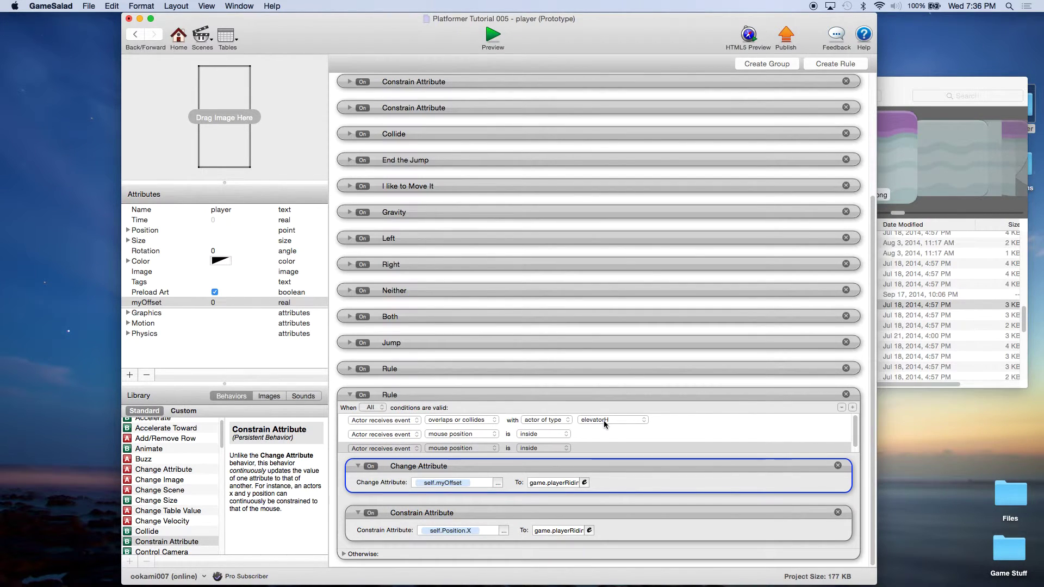
left_click(384, 434)
left_click(400, 447)
left_click(400, 447)
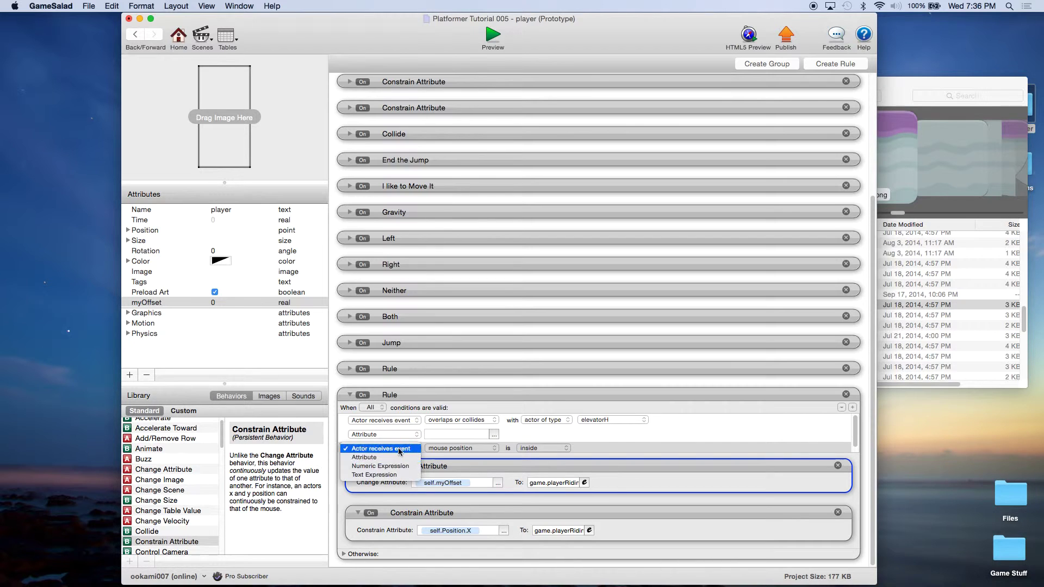
left_click(400, 459)
Step: Choose the game attribute buttonLeft for the first added condition
left_click(495, 435)
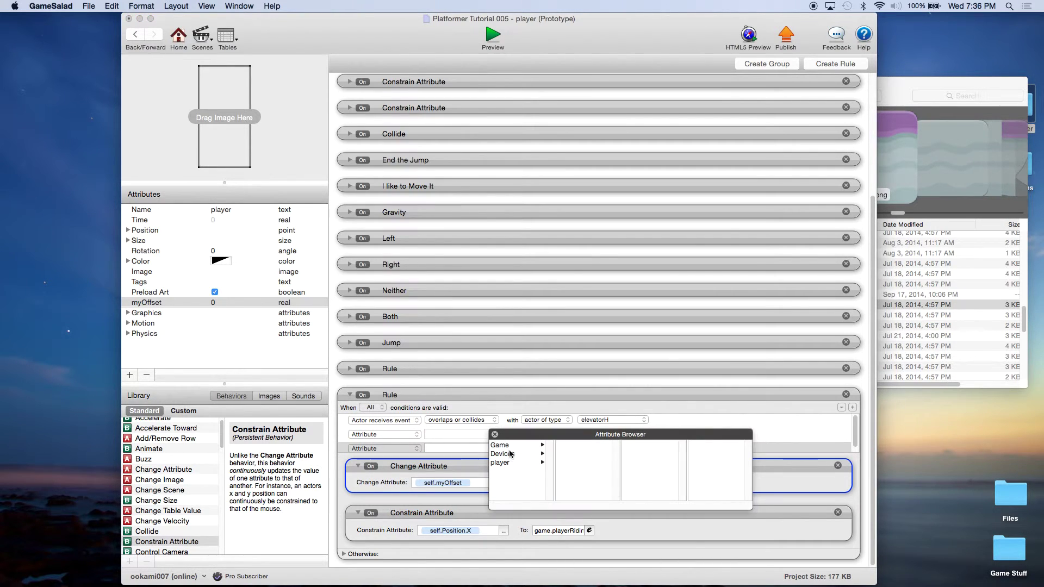
left_click(503, 444)
scroll(579, 454, "down", 5)
scroll(579, 457, "up", 5)
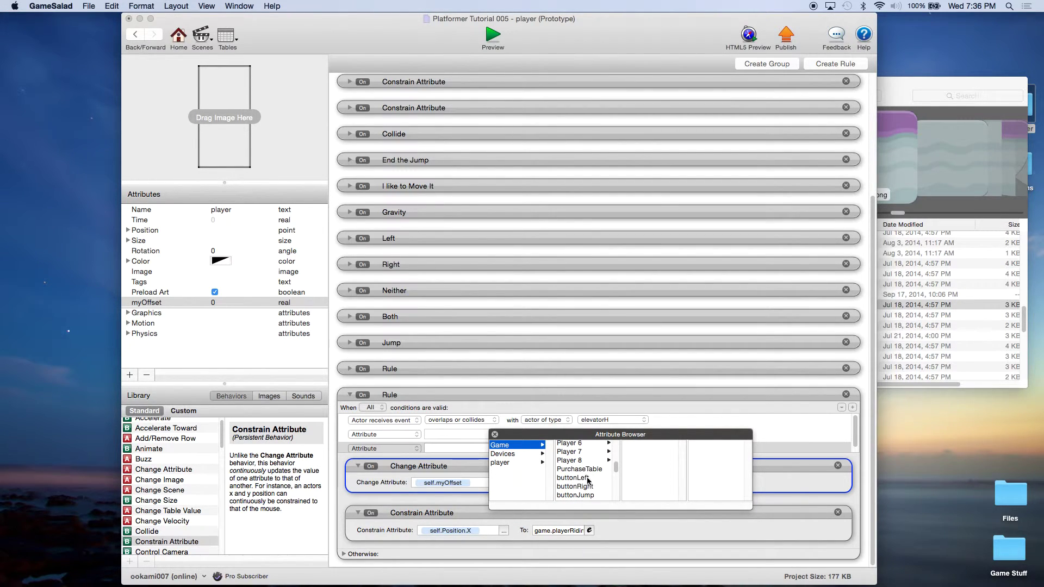
double_click(575, 478)
Step: Choose another game button attribute for the second added condition and set both button conditions to false
left_click(496, 449)
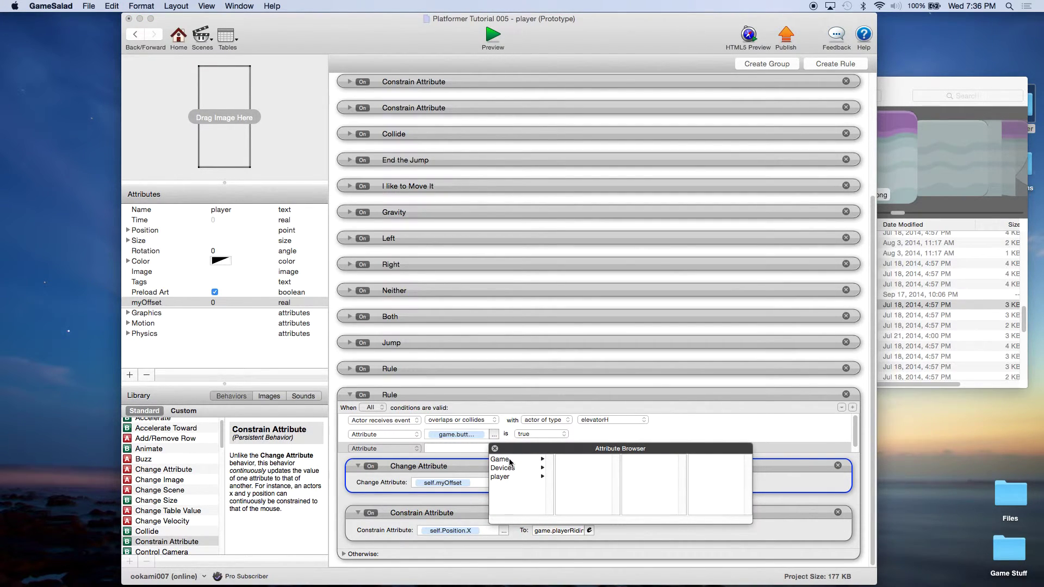
left_click(506, 460)
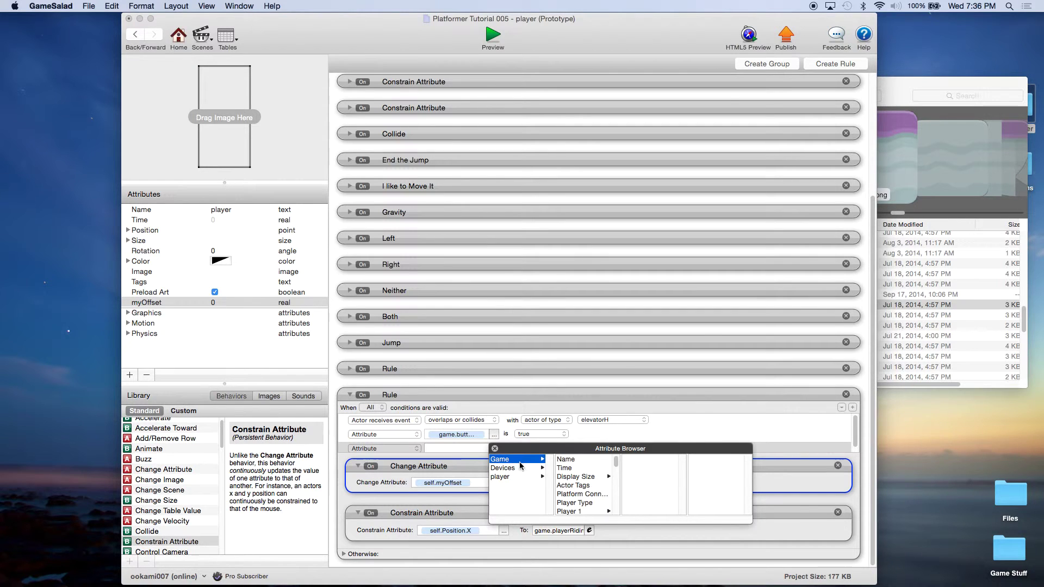
scroll(600, 479, "down", 5)
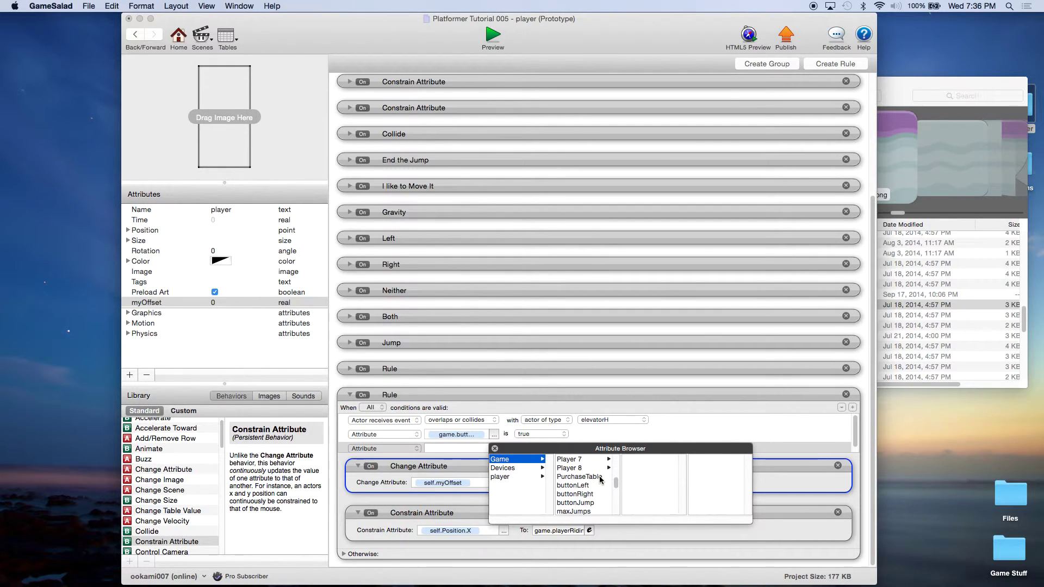
double_click(587, 503)
left_click(539, 434)
left_click(536, 434)
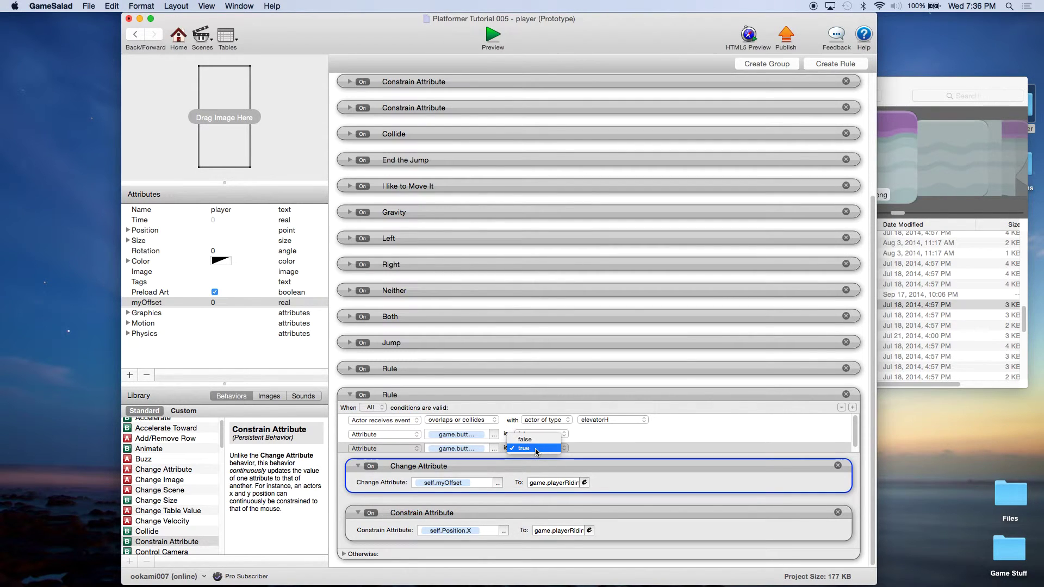
left_click(538, 439)
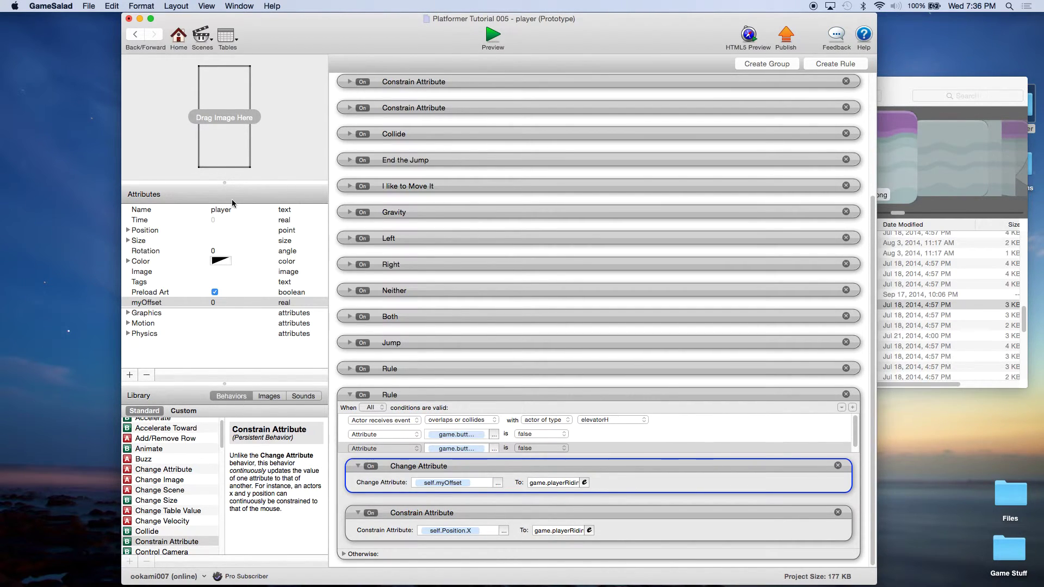
Step: Rename the rule as Riding the Horizontal Elevator and save the project
left_click(398, 396)
left_click(398, 395)
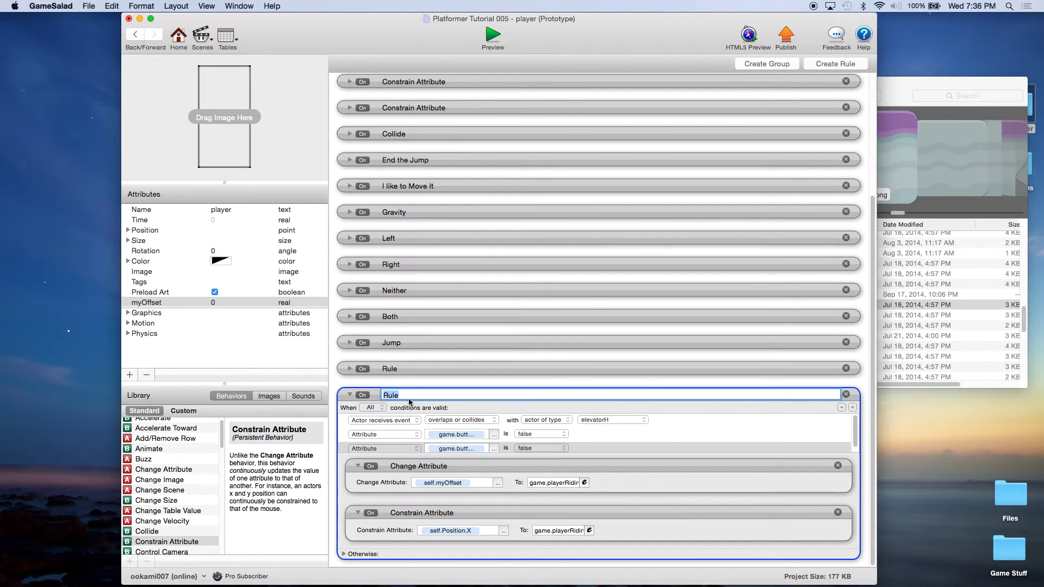
type("Riding the Horizontal Elevator")
key("Return")
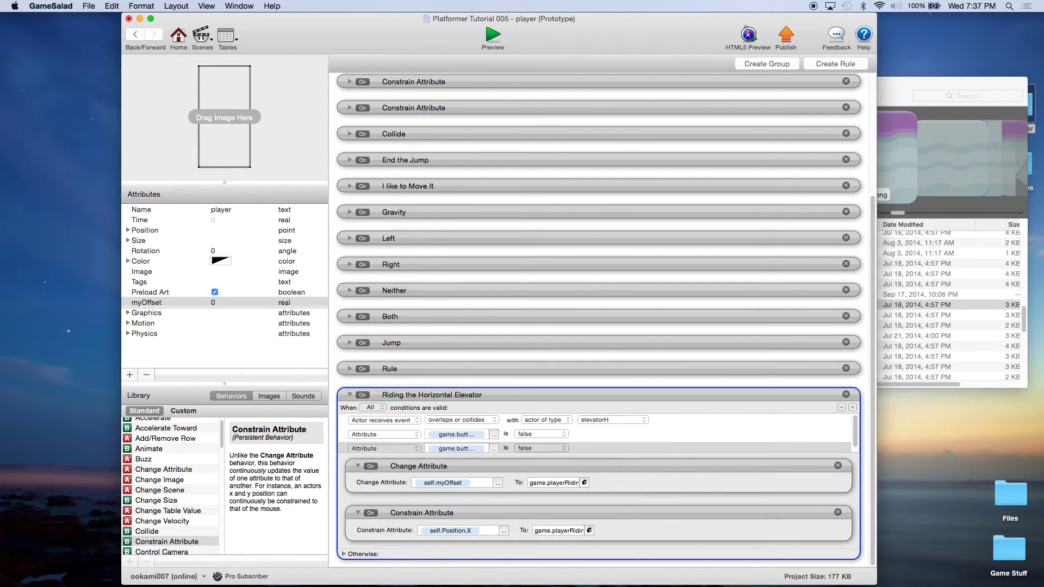
left_click(91, 8)
left_click(125, 77)
Step: Preview the game to test the player riding the horizontal elevator, and return to the project's actors
left_click(491, 37)
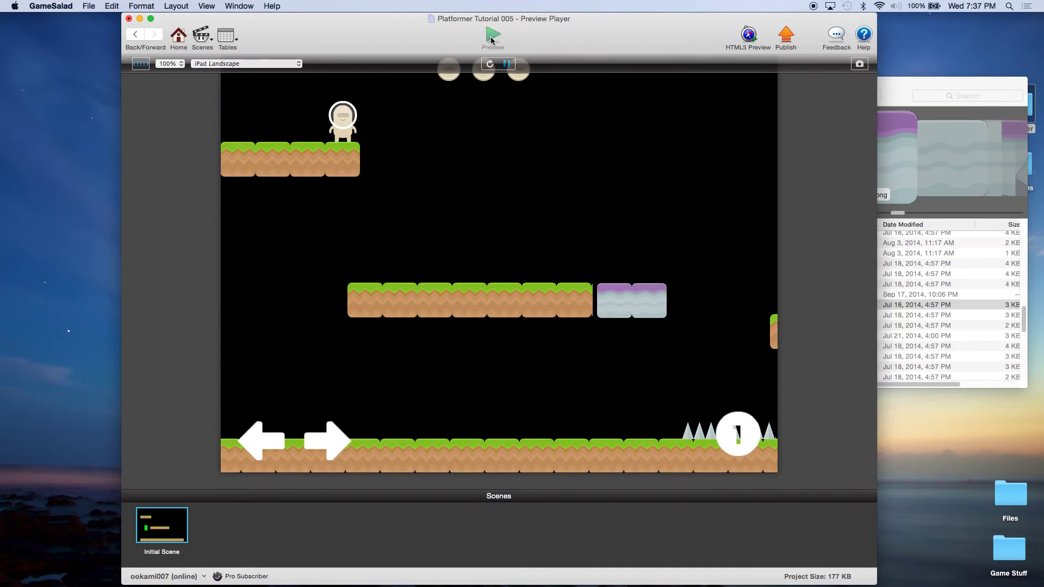
key("Right")
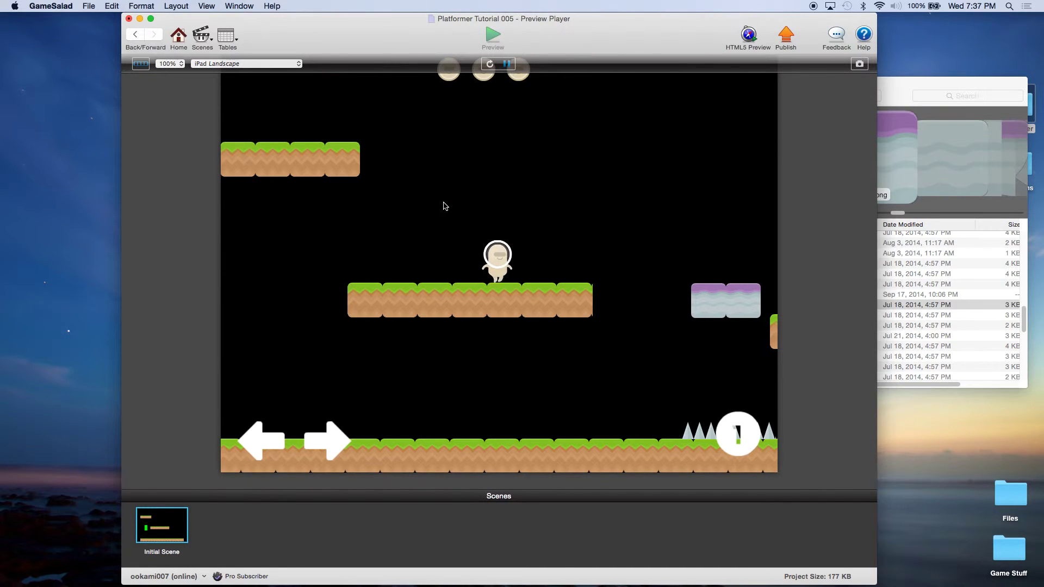
key("Up")
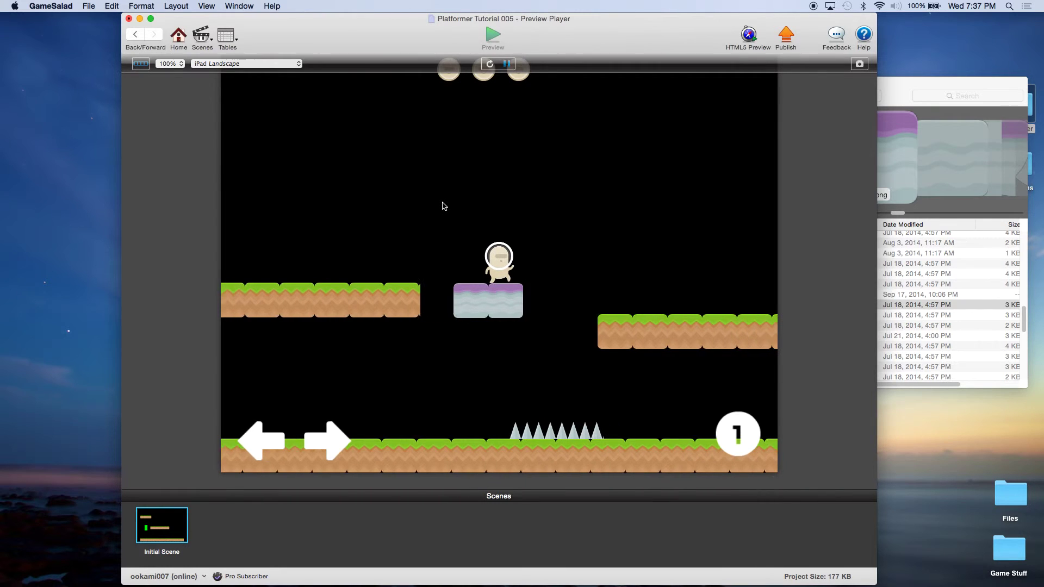
left_click(501, 270)
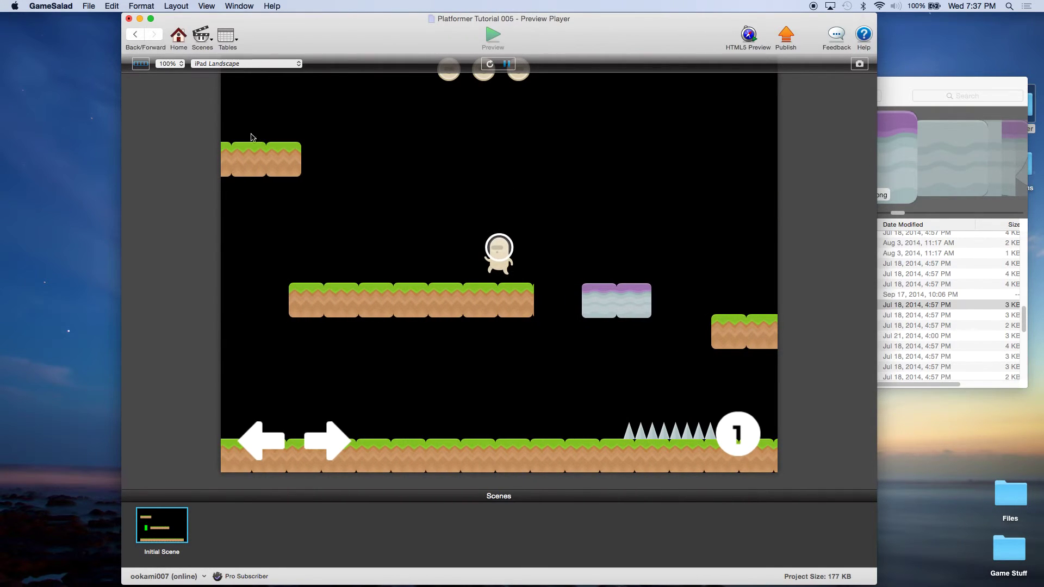
left_click(181, 39)
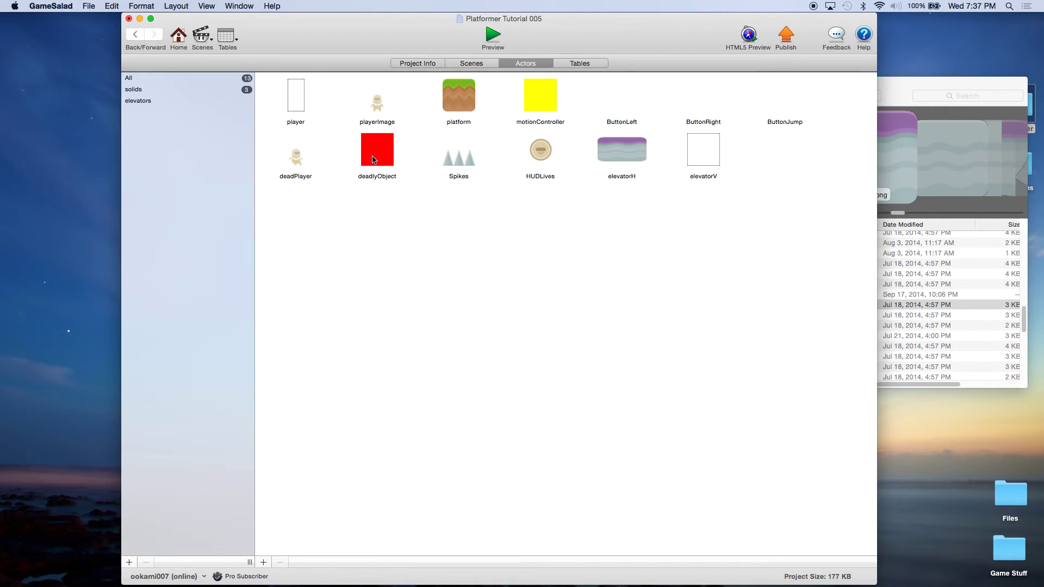
Step: In the player actor's End the Jump rule, change the collision condition to actor with tag solids and save the project
double_click(299, 98)
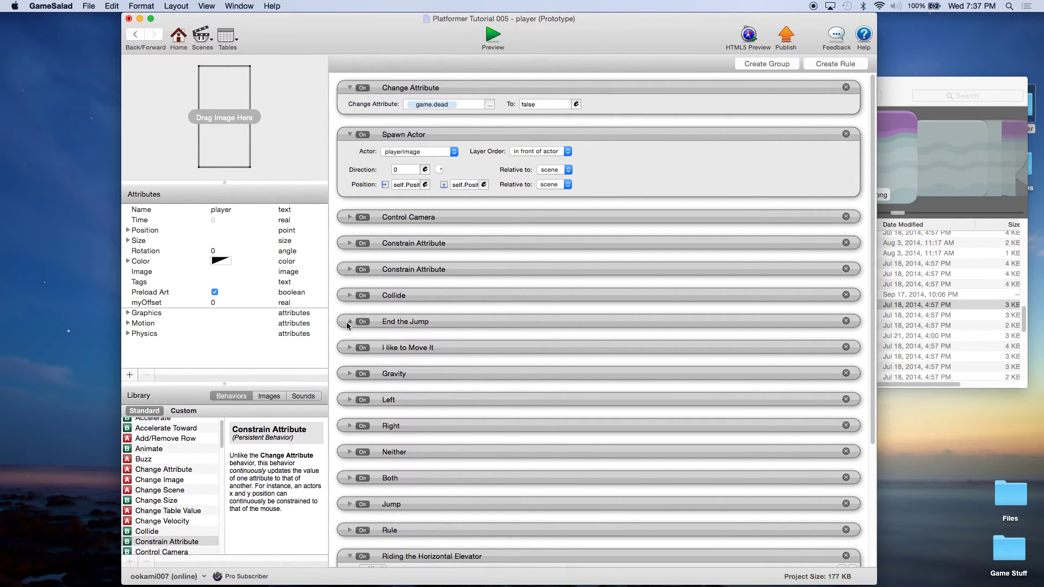
left_click(349, 322)
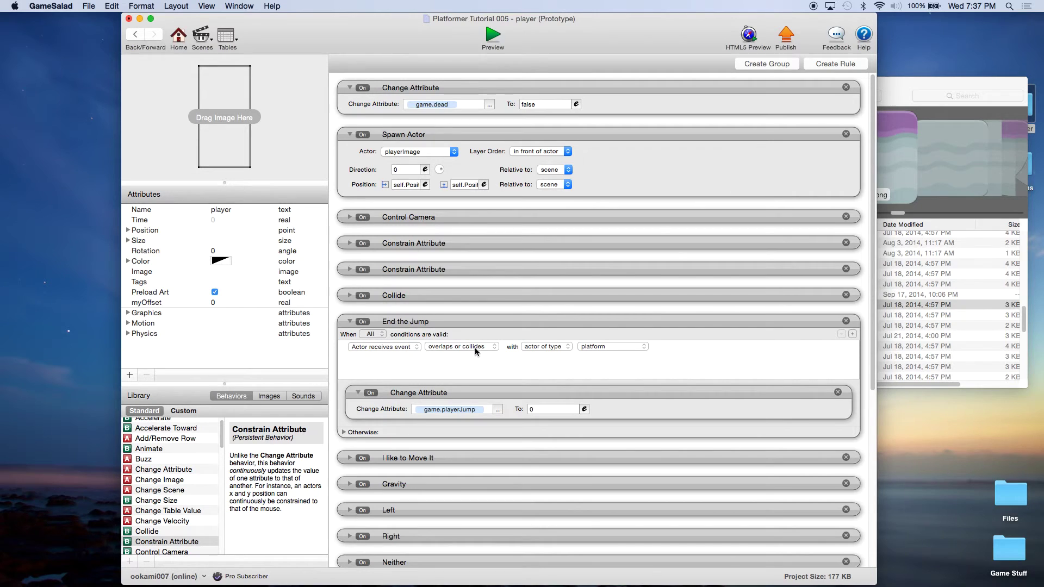
left_click(568, 346)
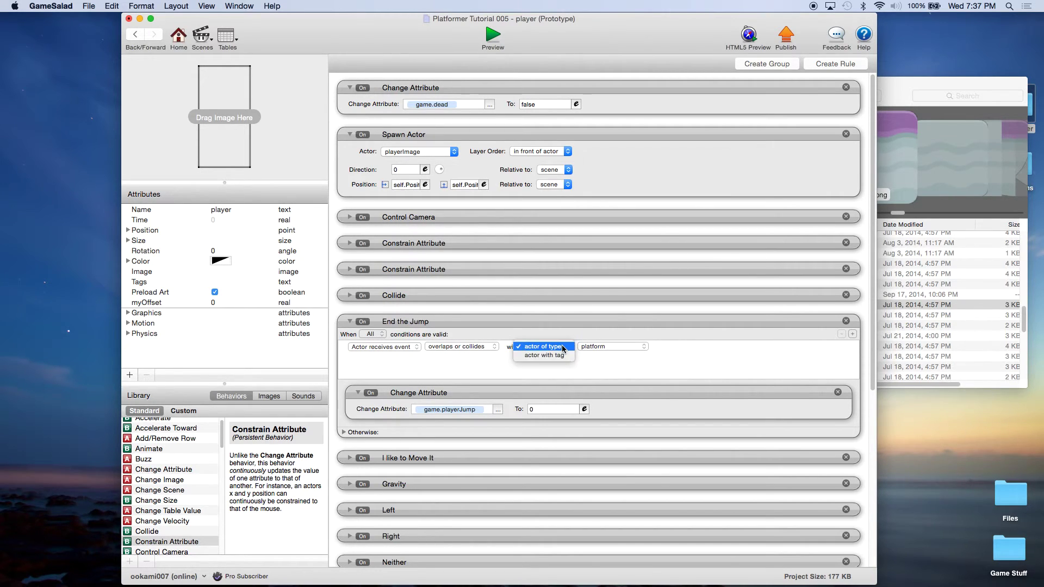
left_click(553, 350)
left_click(600, 346)
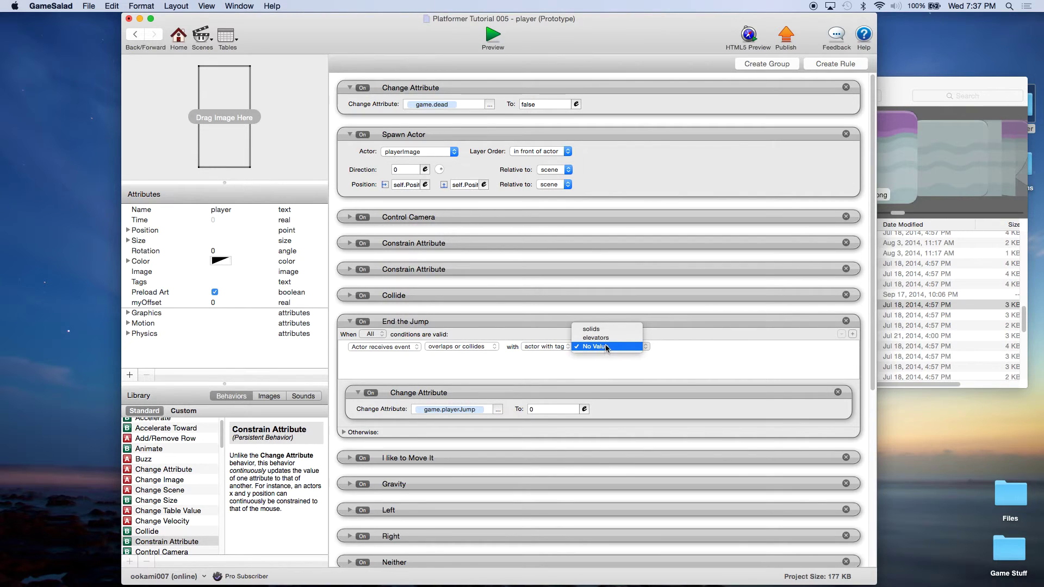
left_click(593, 329)
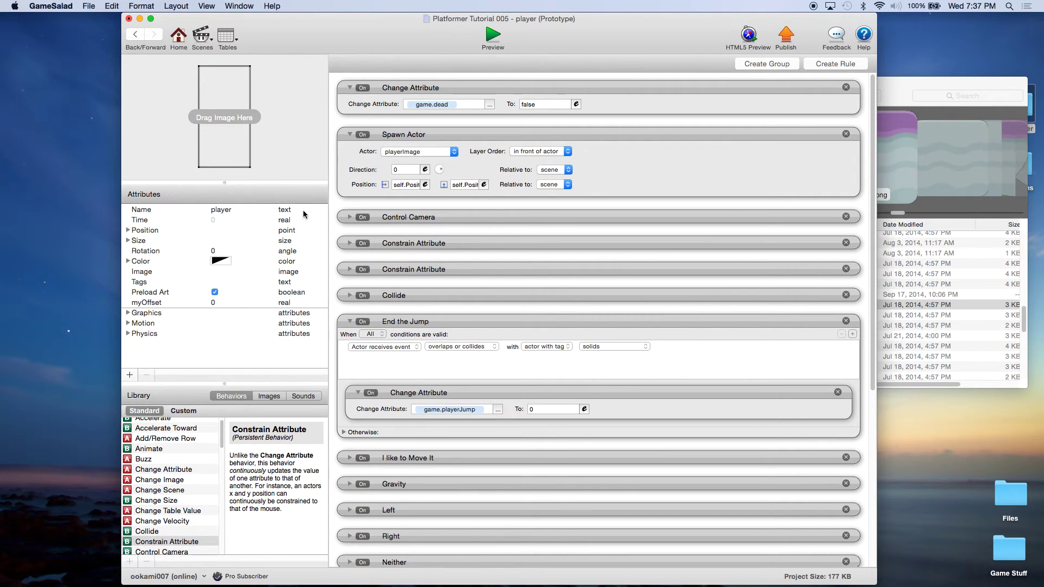
left_click(88, 6)
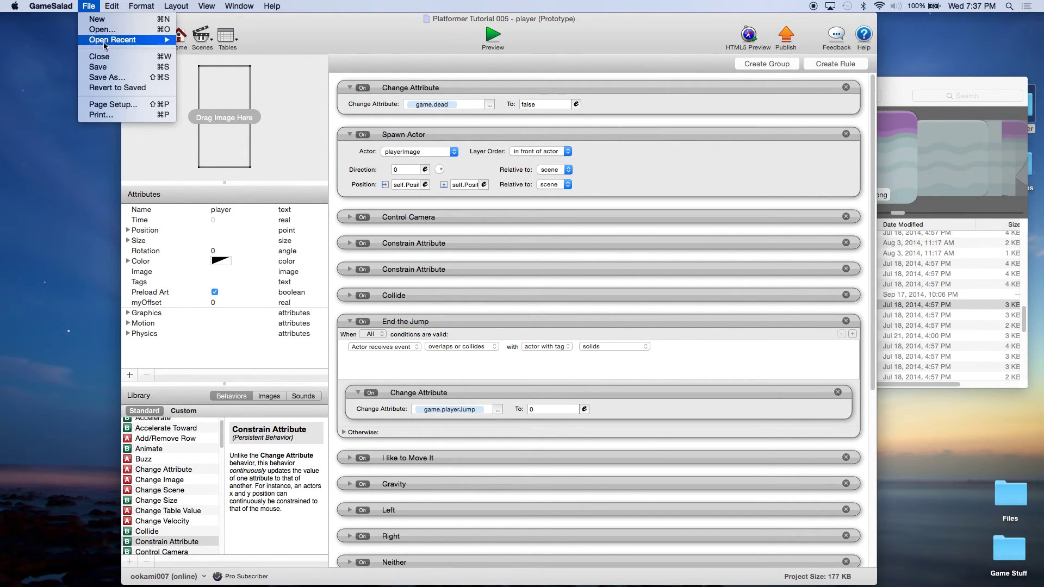
left_click(117, 66)
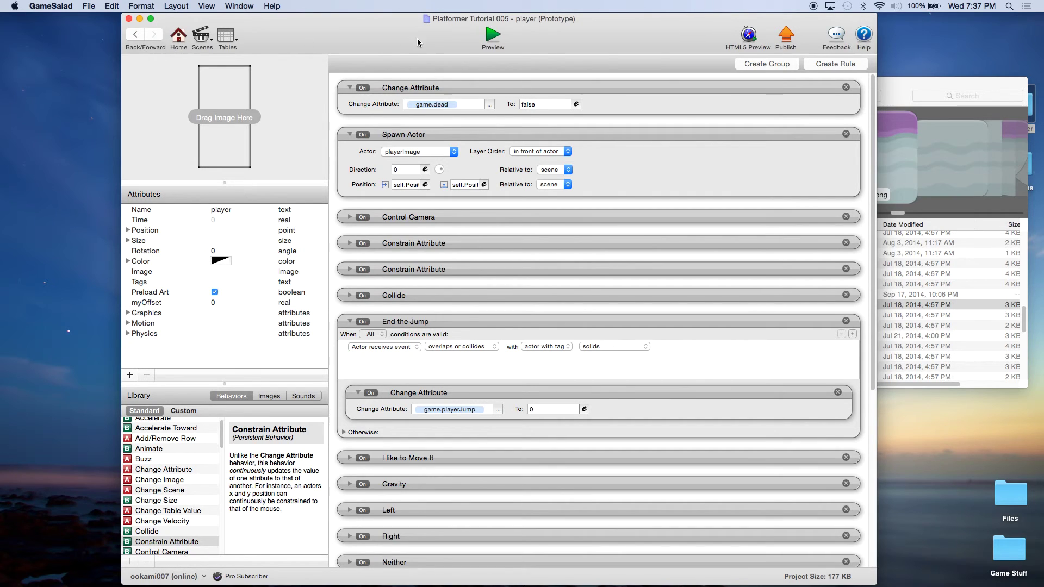
Step: Preview the game to test jumping on and off the horizontal elevator and the platforms, and return to the project's actors
left_click(492, 35)
key("Right")
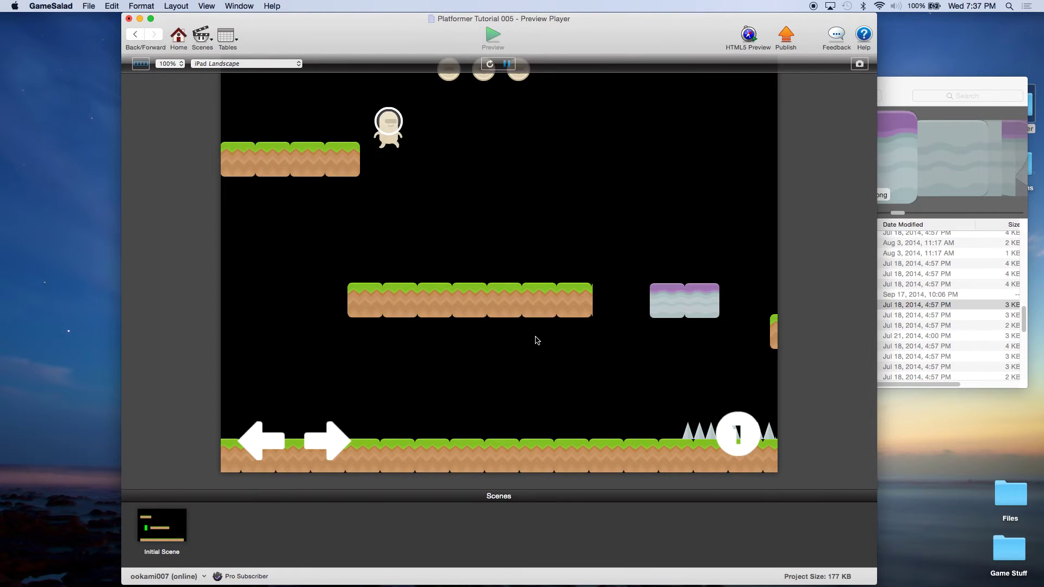
key("Right")
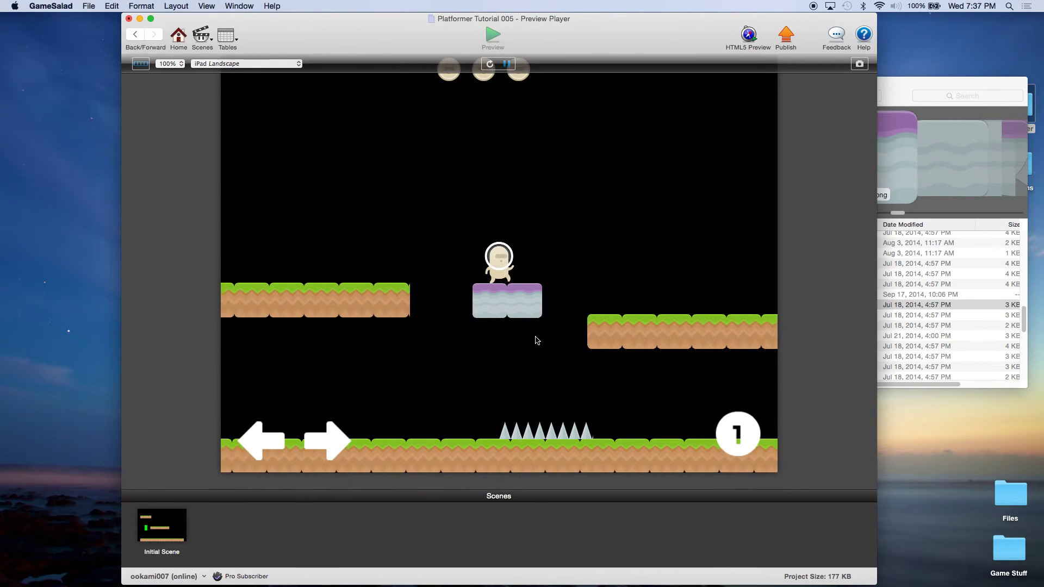
key("Right")
key("Left")
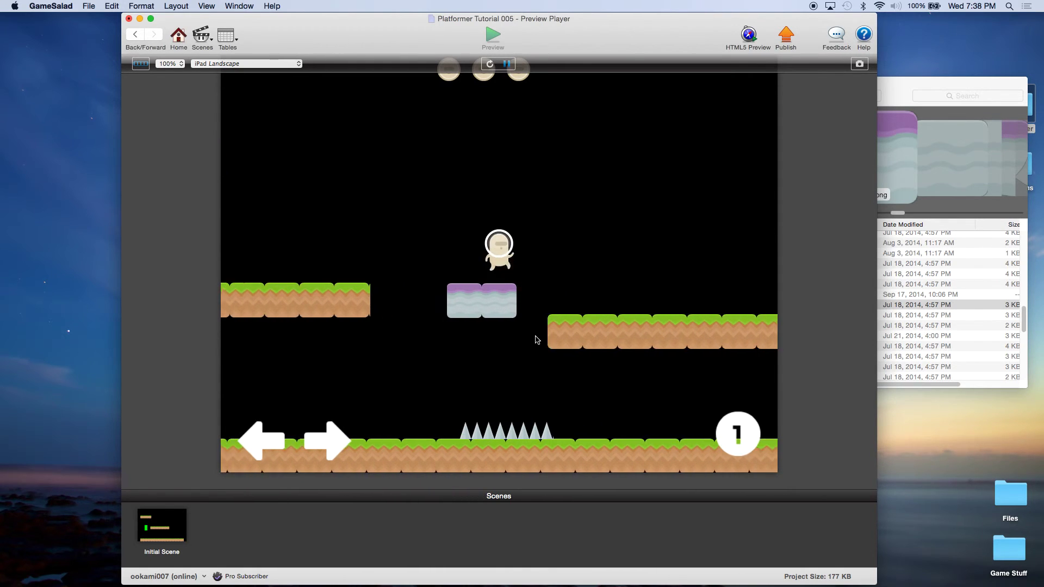
key("Up")
key("Left")
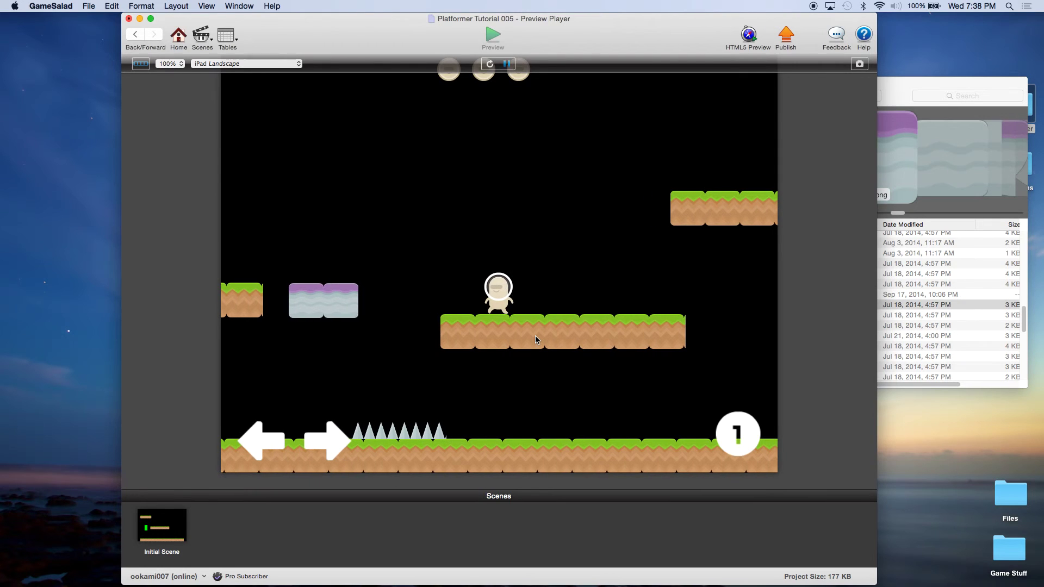
key("Up")
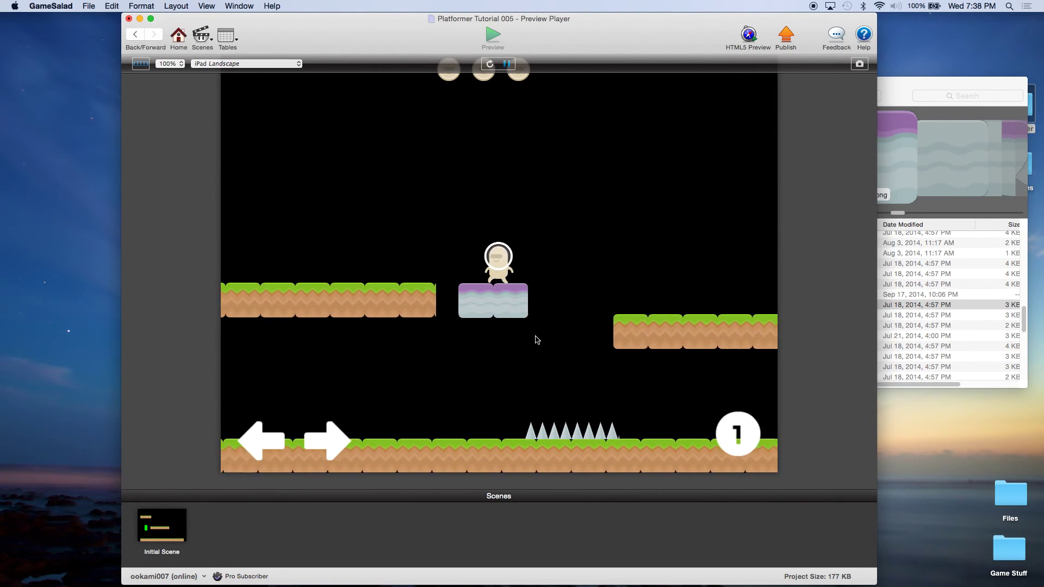
key("Right")
key("Up")
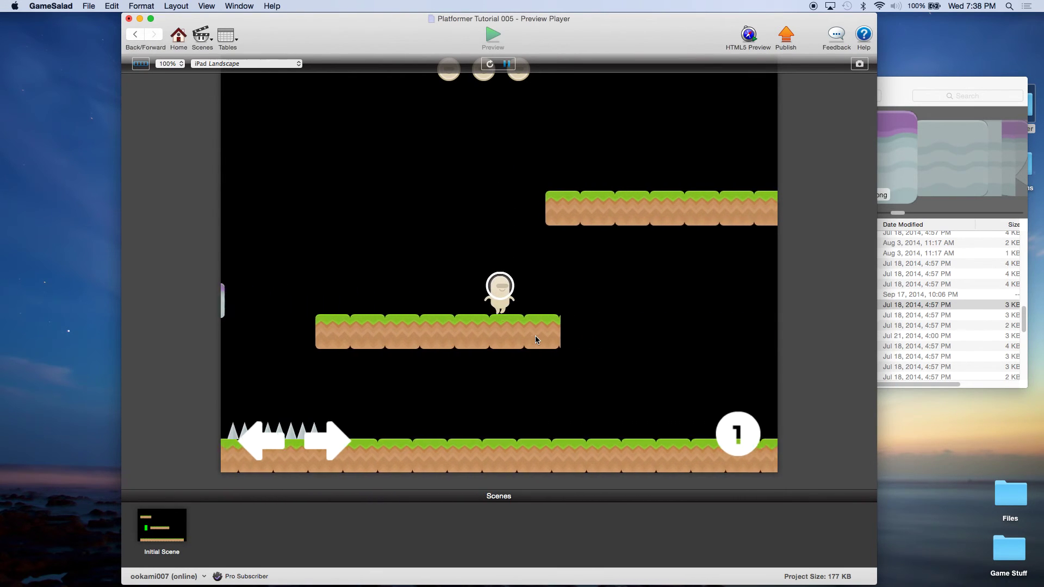
key("Left")
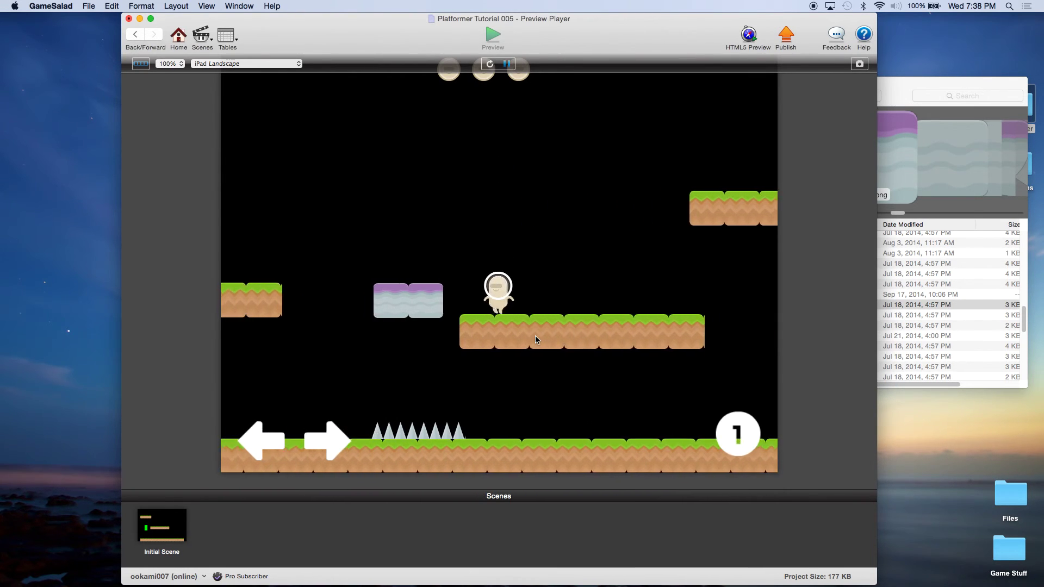
key("Up")
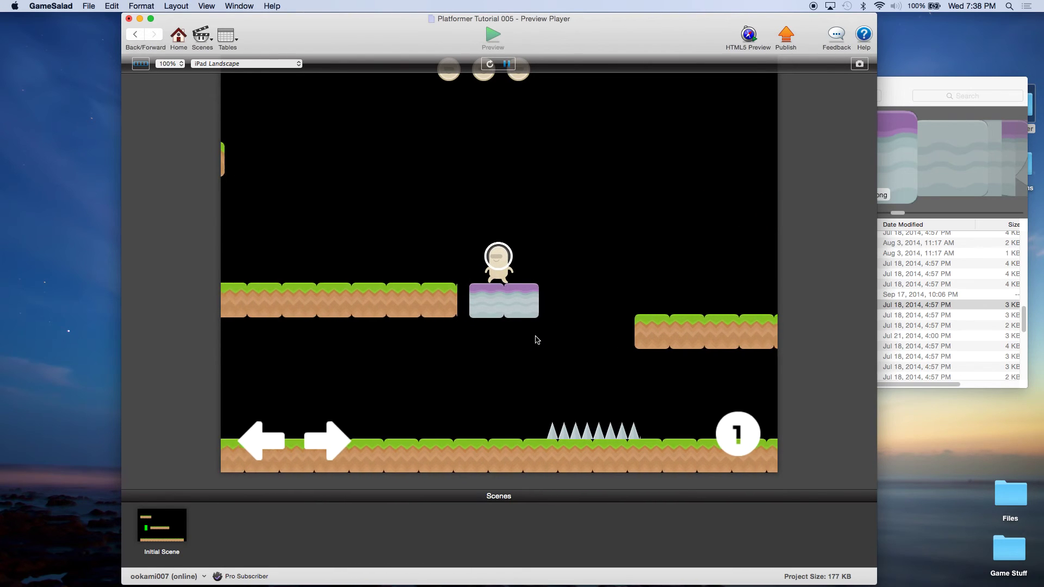
key("Up")
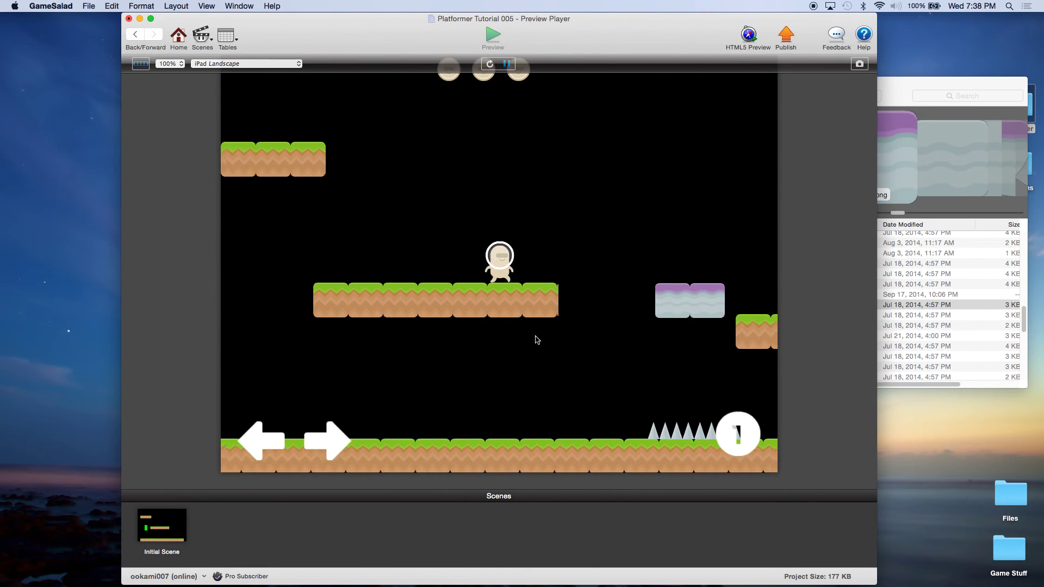
key("Right")
key("Up")
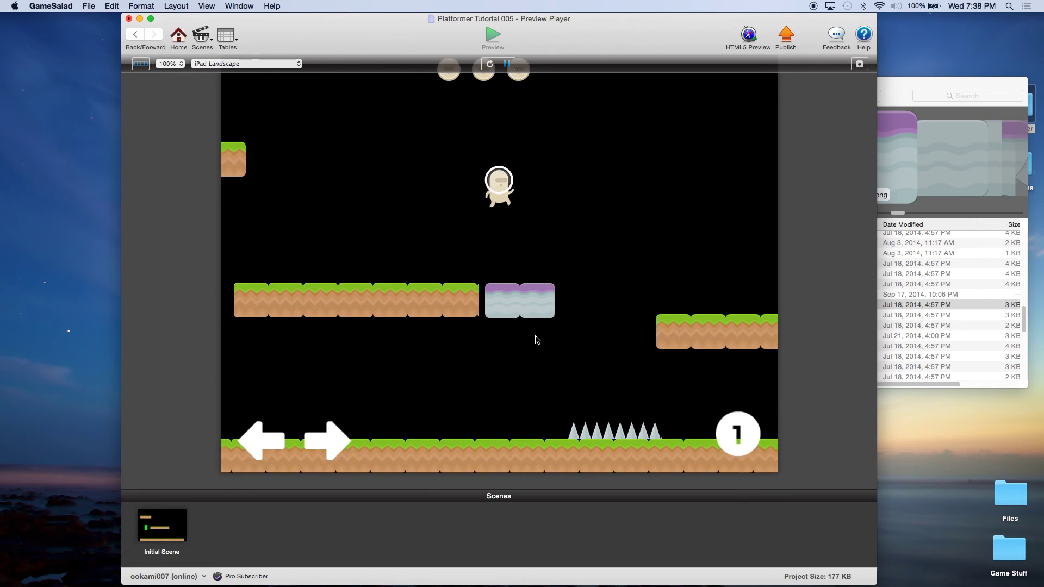
key("Up")
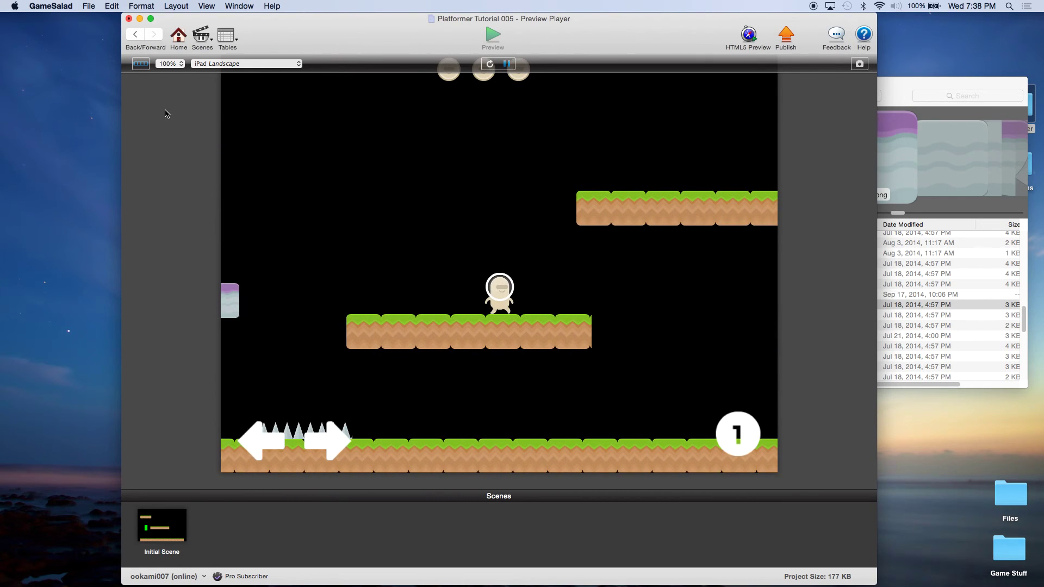
left_click(180, 41)
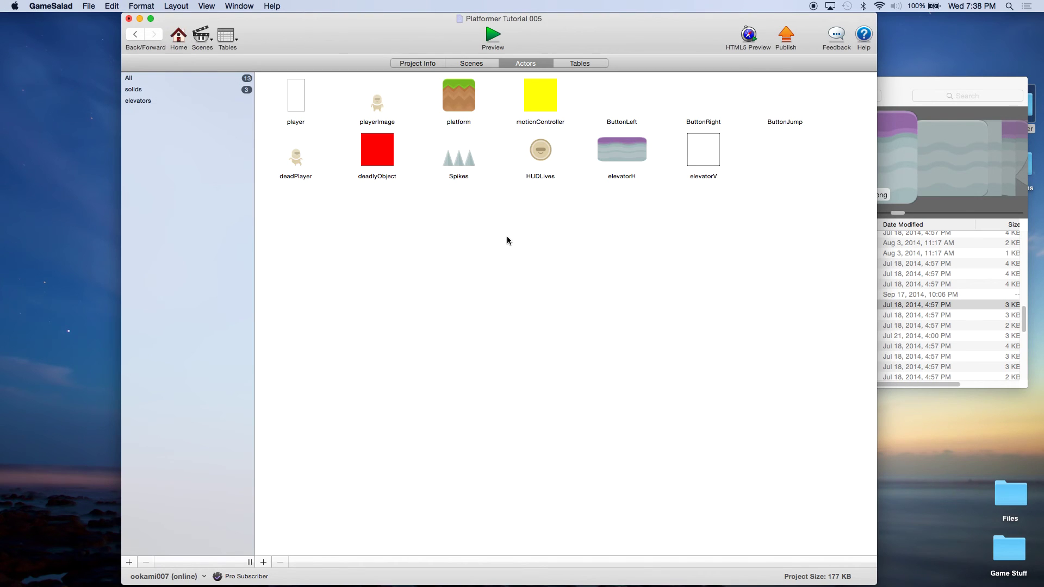